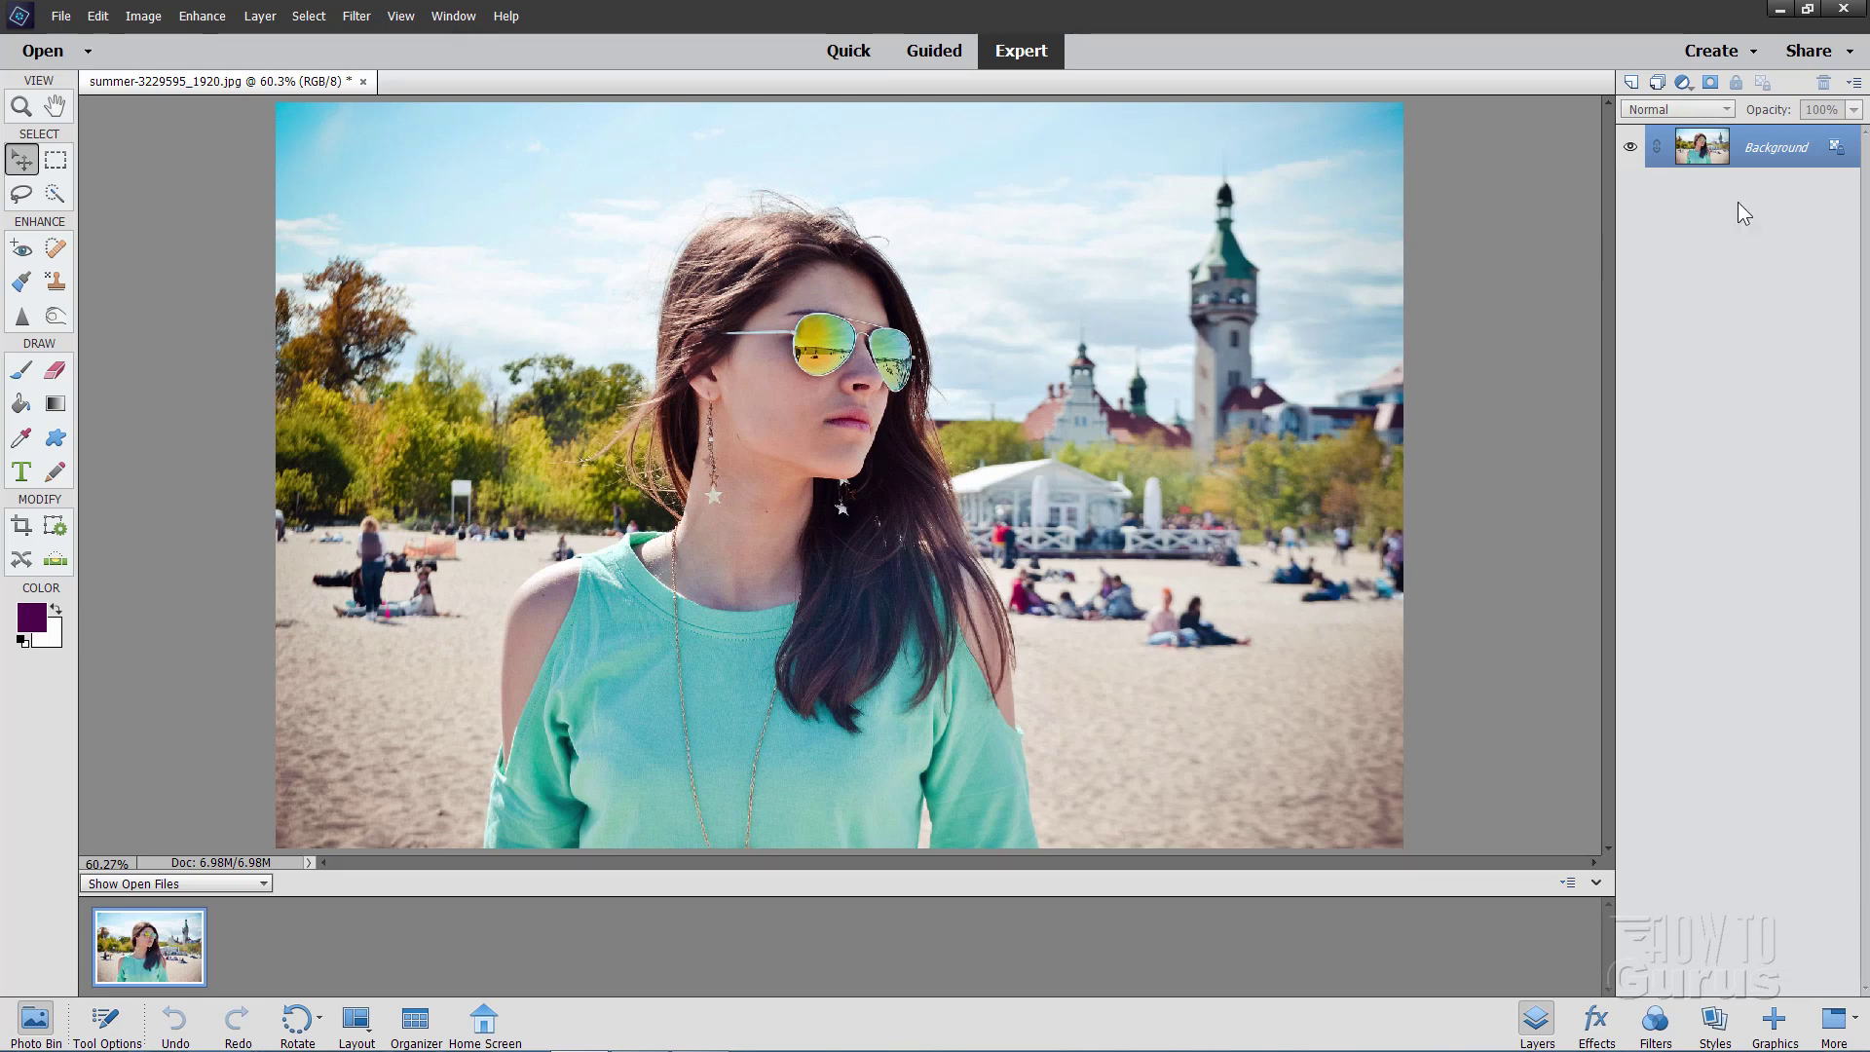
Step: Duplicate the Background layer into a new 'Background copy' layer
{"action": "right_click", "coordinate": [1774, 149]}
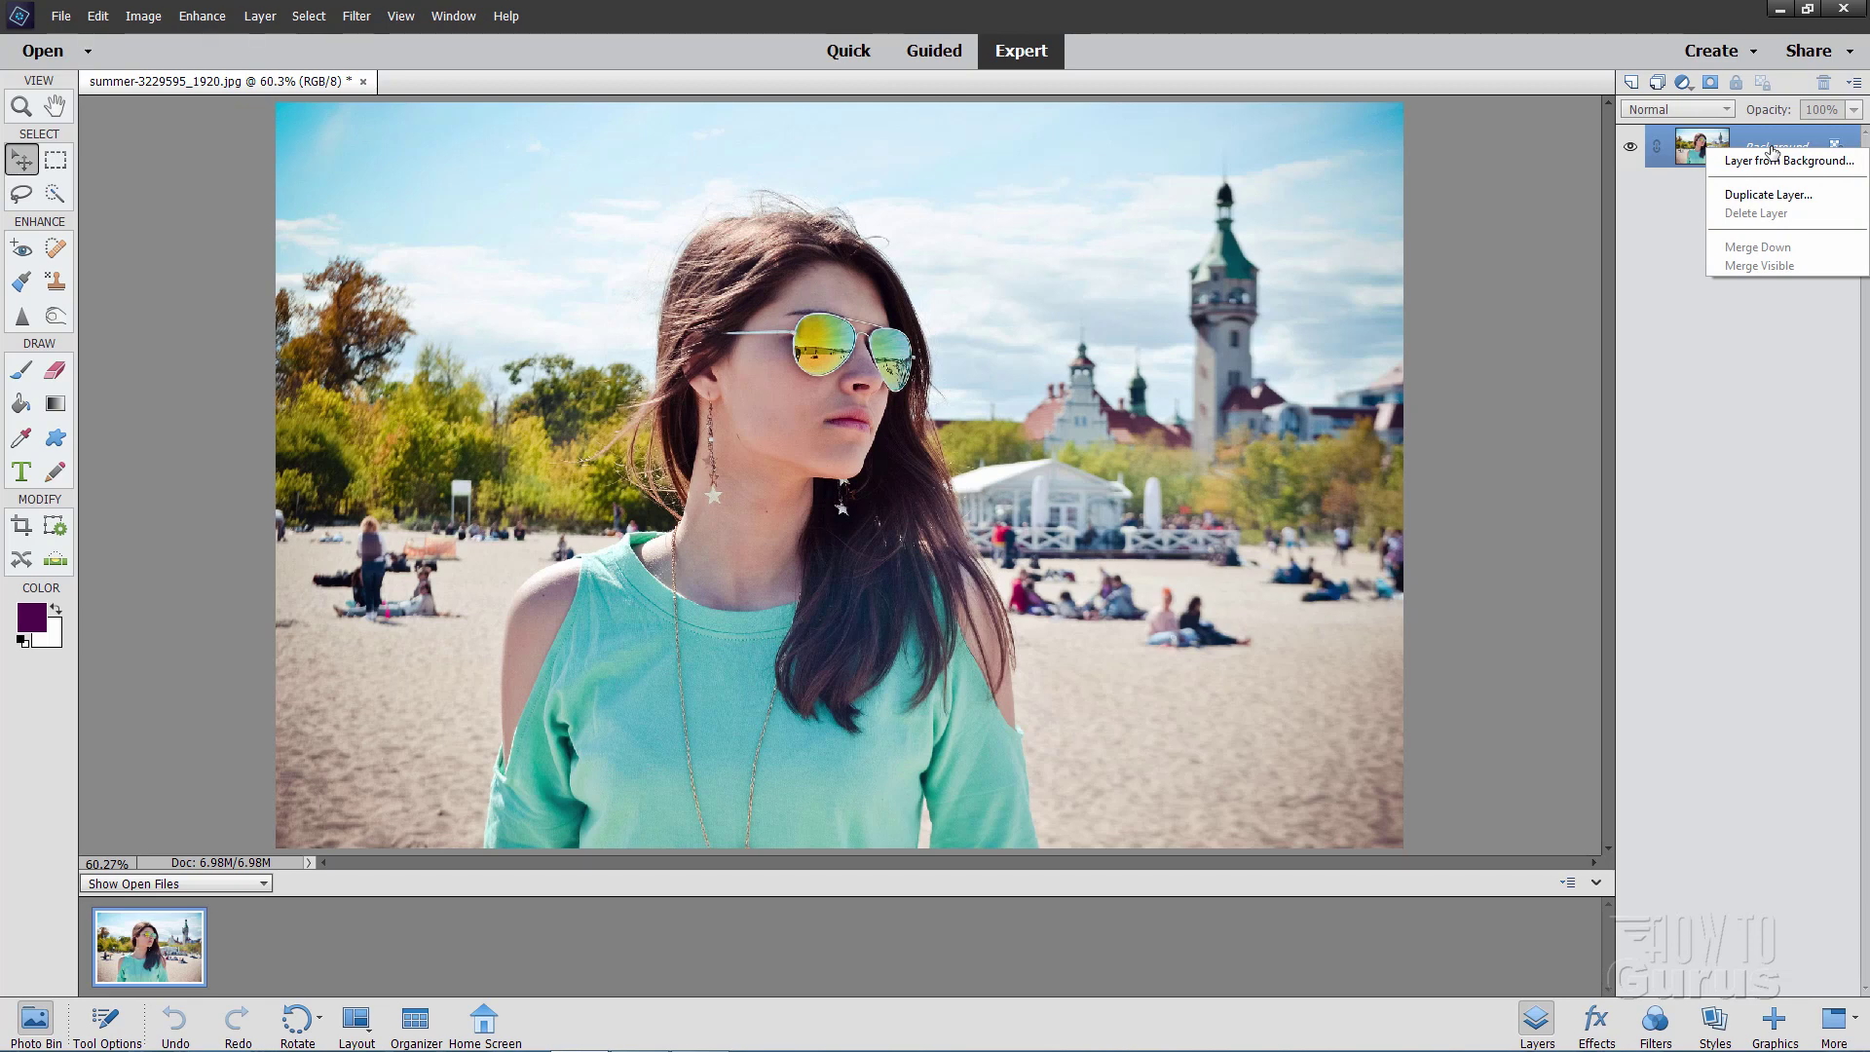
{"action": "left_click", "coordinate": [1759, 197]}
{"action": "left_click", "coordinate": [1111, 319]}
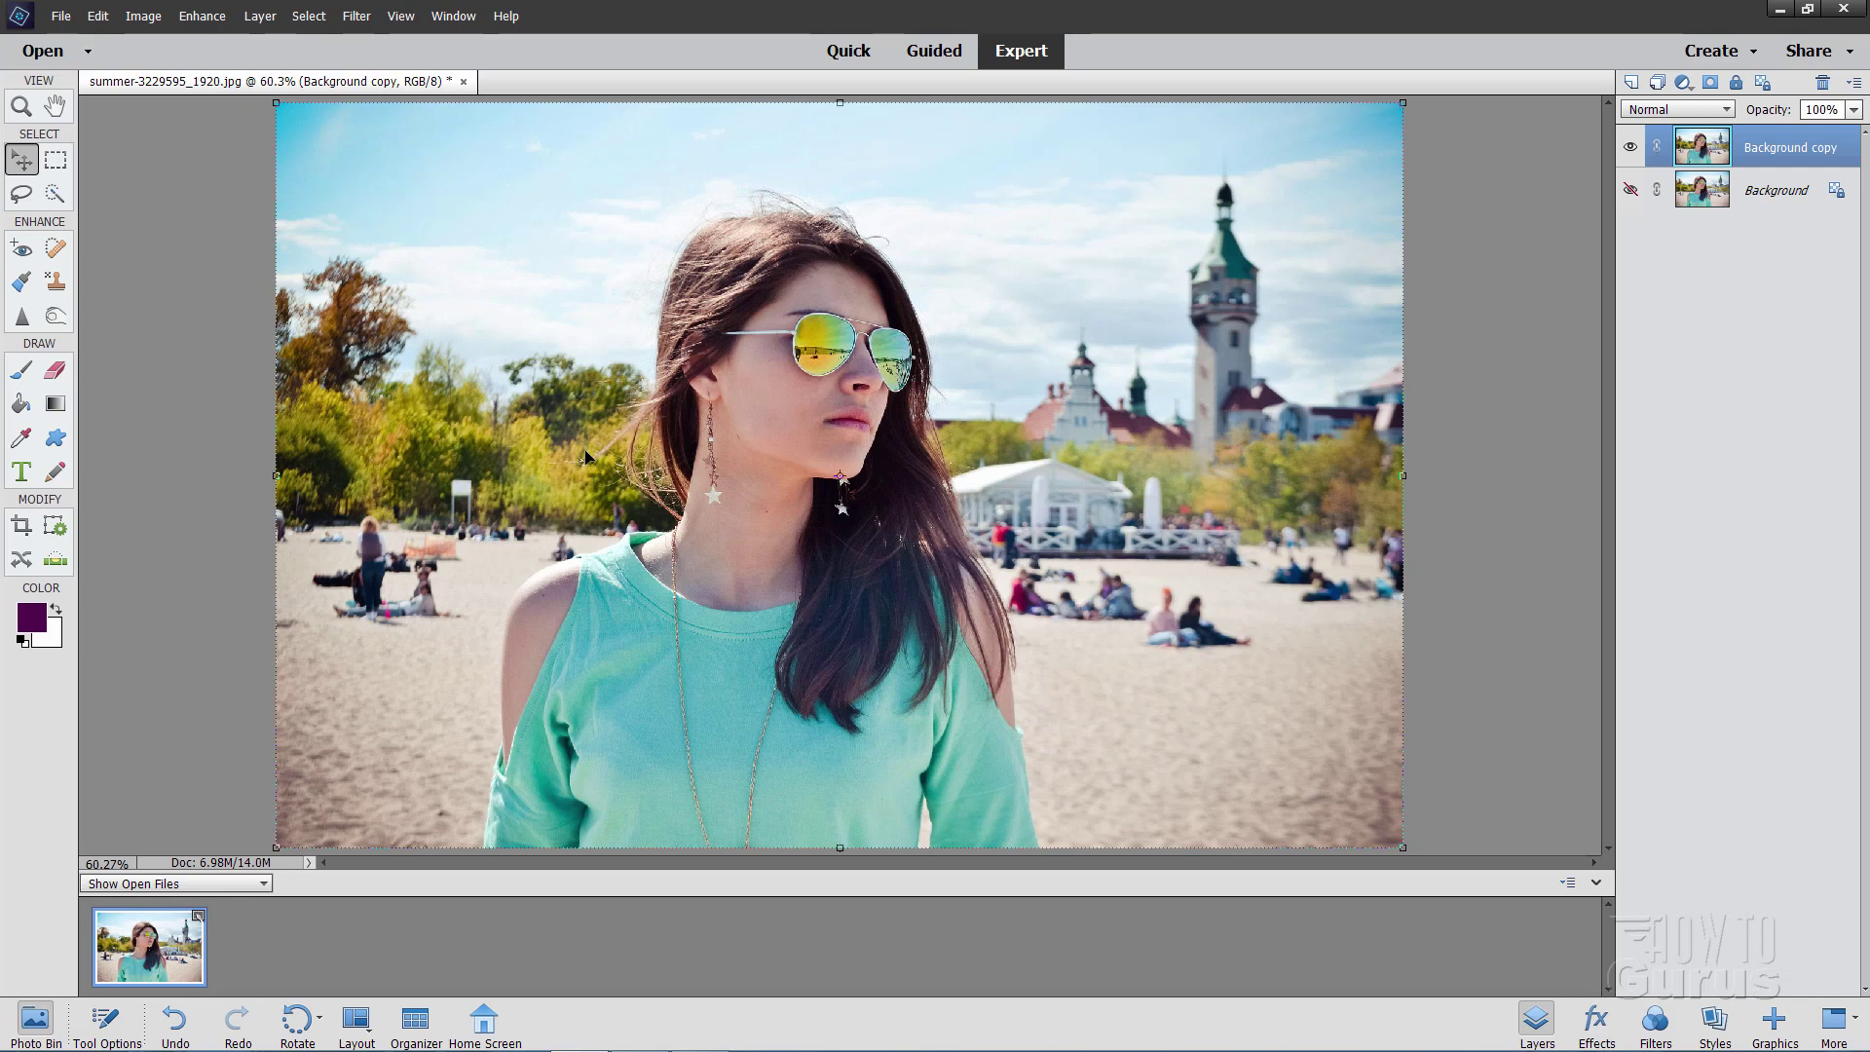
Step: Choose the Lasso tool and set its Feather to 1 px
{"action": "left_click", "coordinate": [22, 194]}
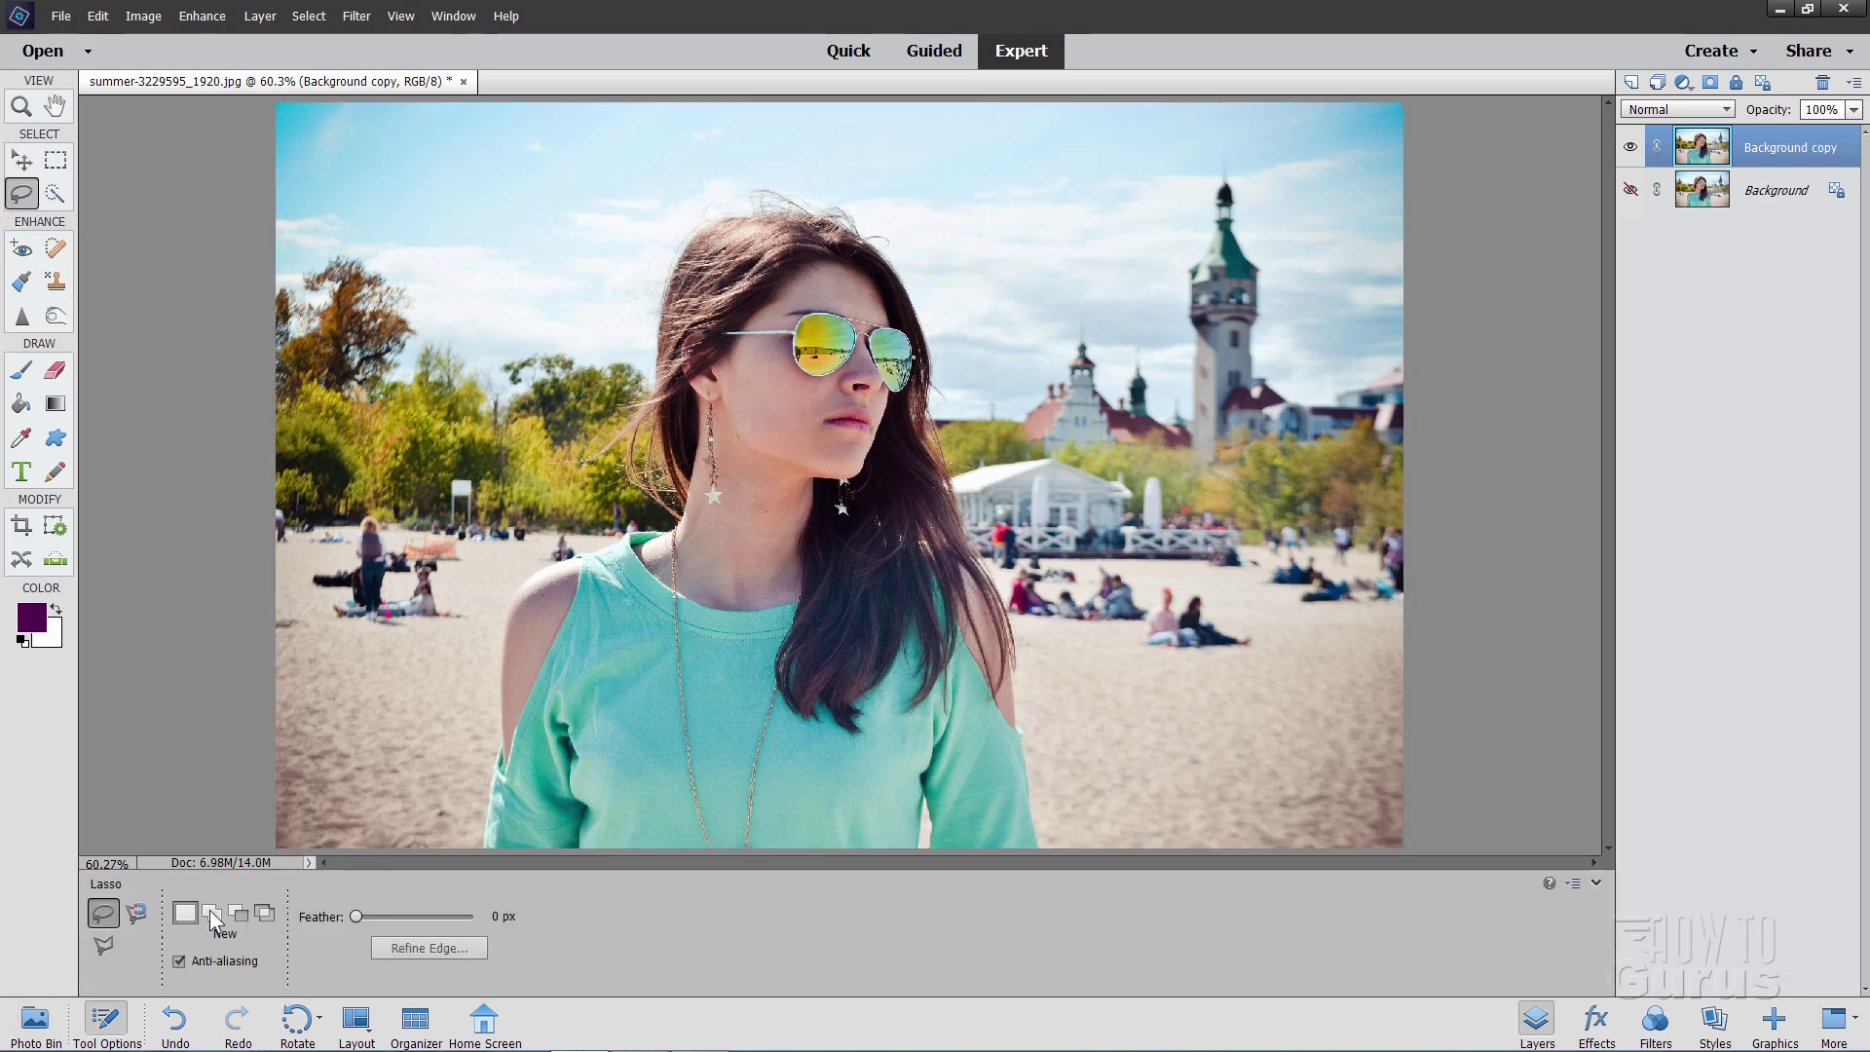
{"action": "left_click", "coordinate": [500, 922]}
{"action": "key", "text": "BackSpace"}
{"action": "type", "text": "1"}
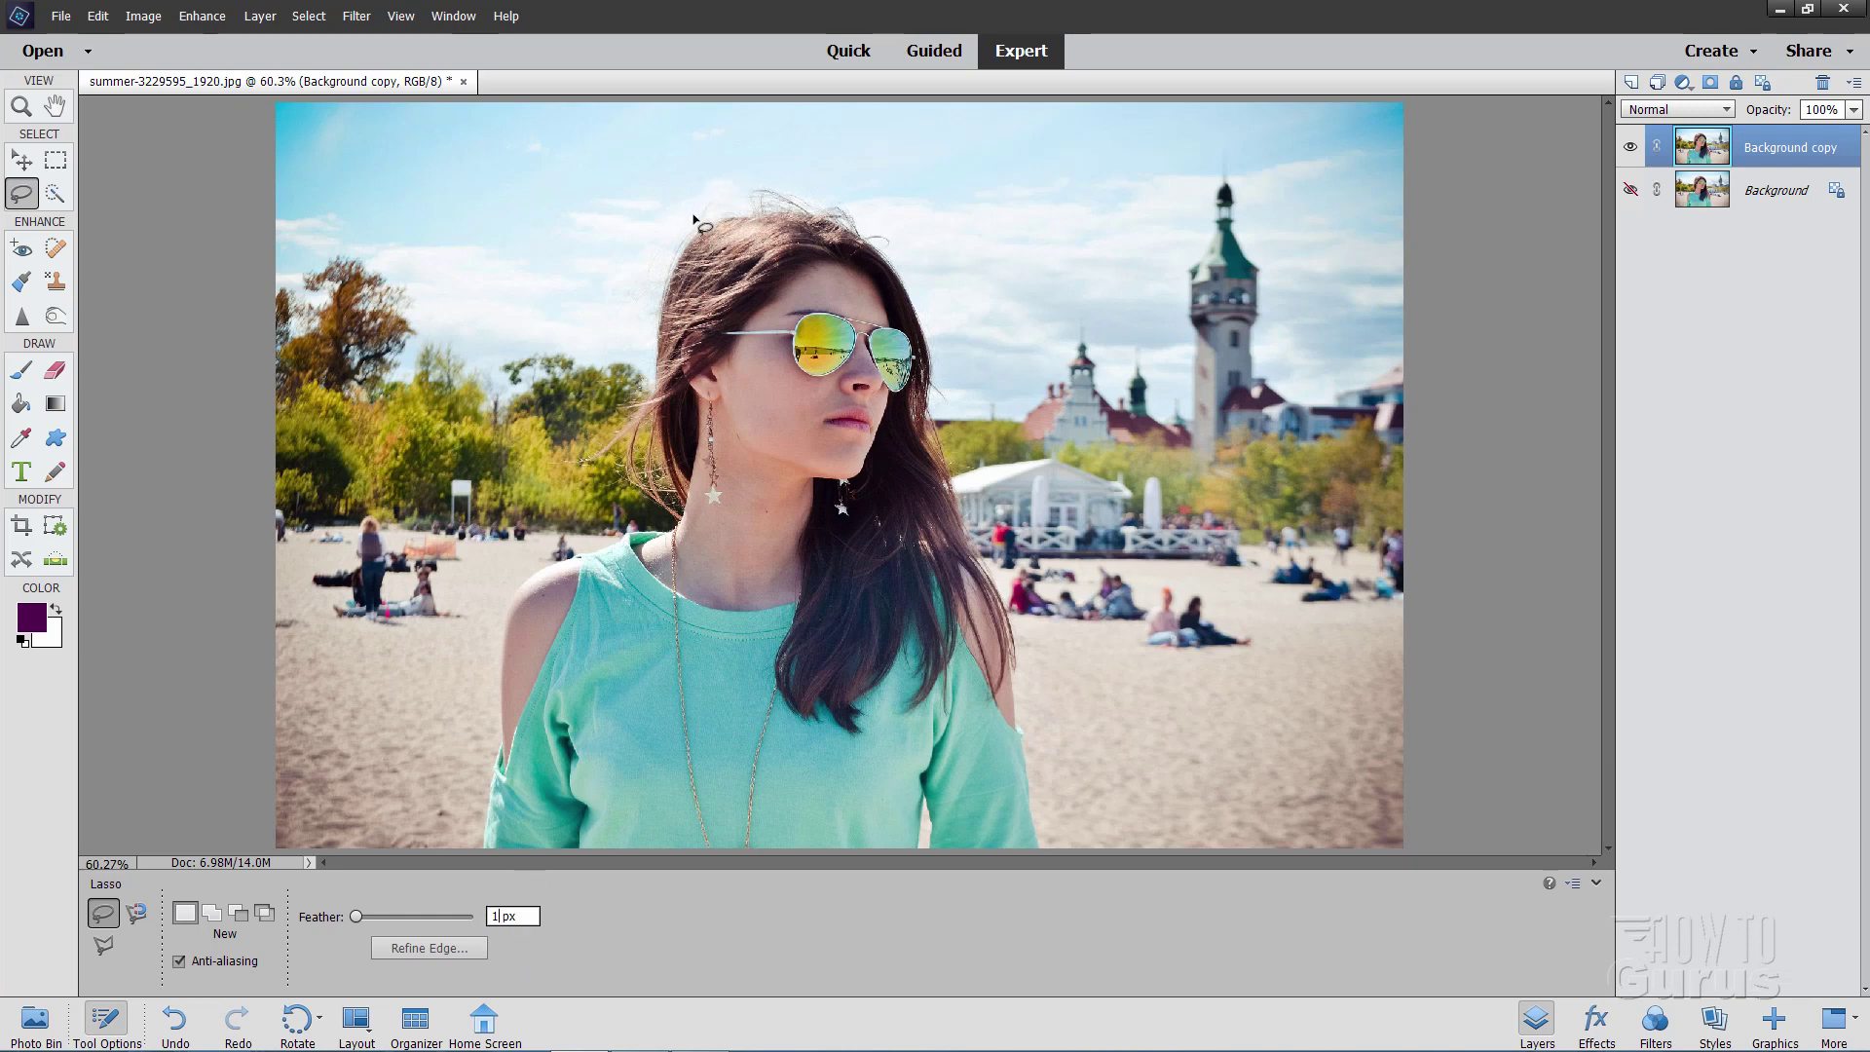
Step: Trace a lasso around the girl's hair, arms and shoulders, then switch to Subtract mode
{"action": "mouse_move", "coordinate": [694, 220]}
{"action": "left_mouse_down"}
{"action": "mouse_move", "coordinate": [614, 467]}
{"action": "mouse_move", "coordinate": [658, 523]}
{"action": "mouse_move", "coordinate": [516, 582]}
{"action": "mouse_move", "coordinate": [496, 687]}
{"action": "left_mouse_up"}
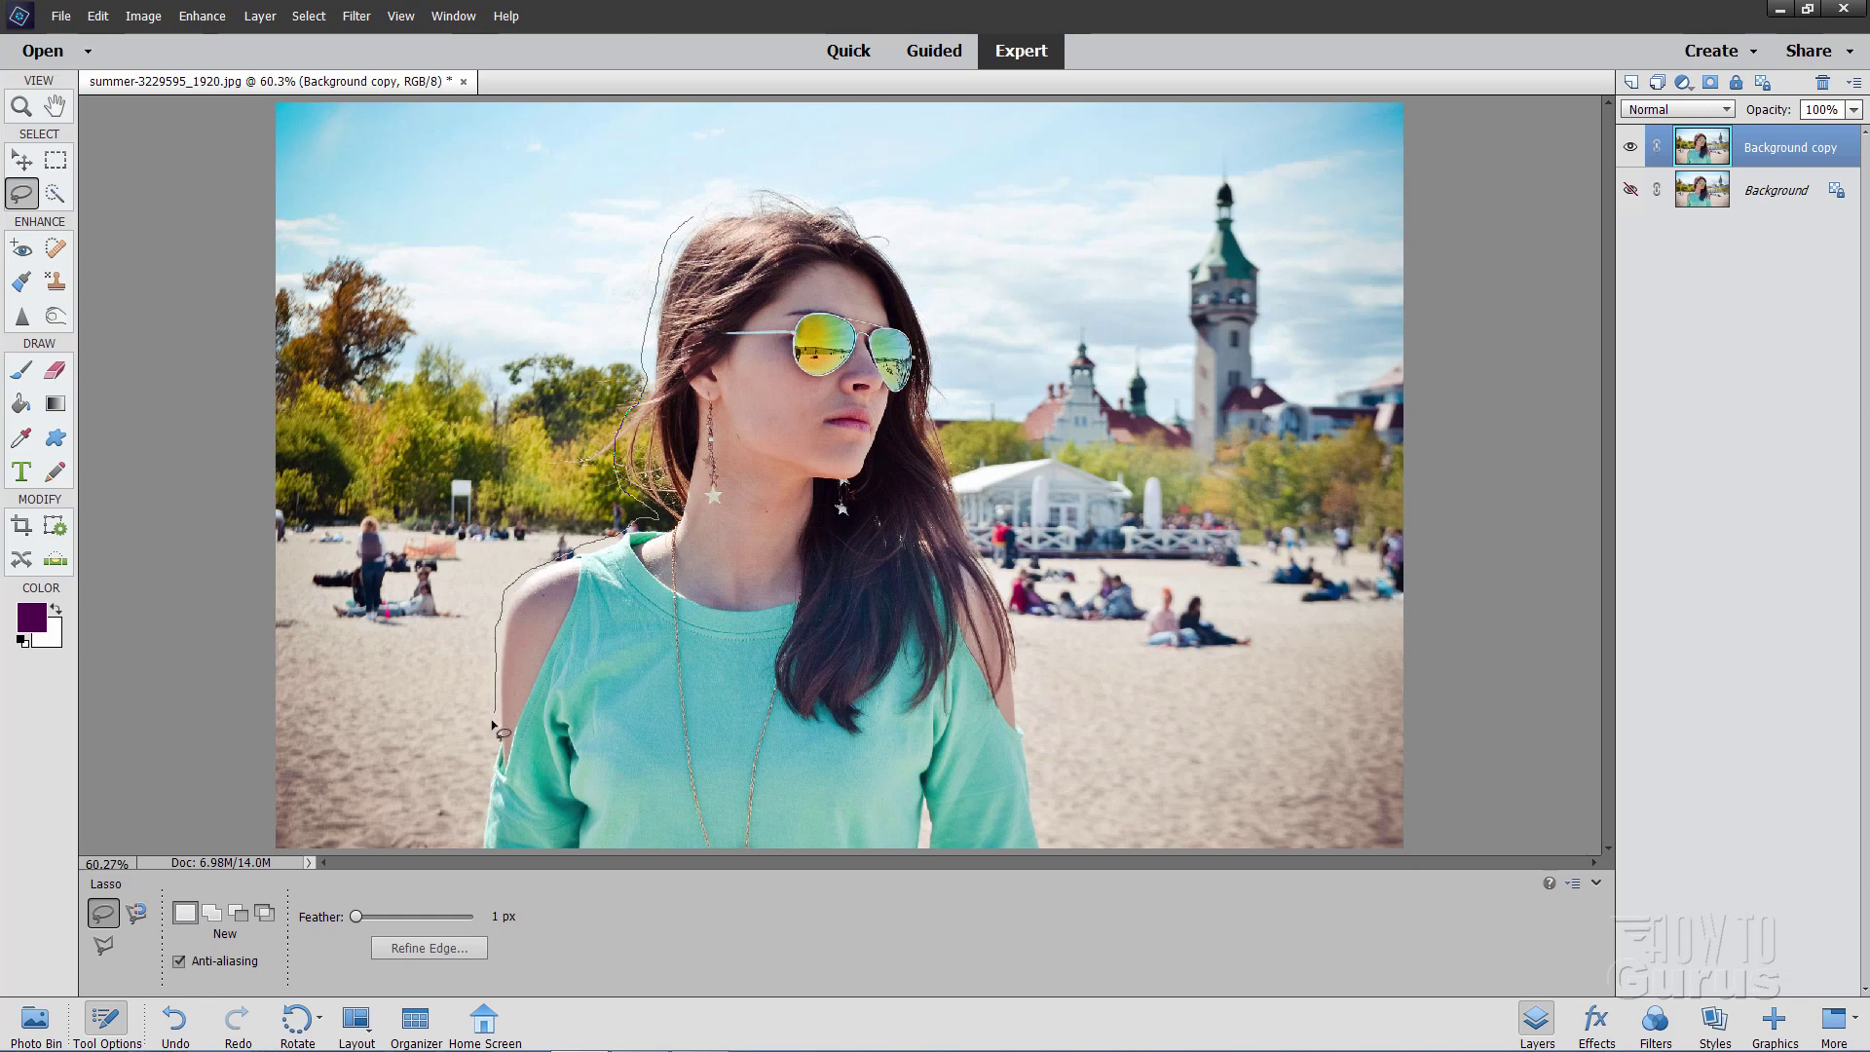
{"action": "mouse_move", "coordinate": [486, 759]}
{"action": "left_mouse_down"}
{"action": "mouse_move", "coordinate": [480, 801]}
{"action": "mouse_move", "coordinate": [546, 886]}
{"action": "mouse_move", "coordinate": [747, 897]}
{"action": "mouse_move", "coordinate": [981, 897]}
{"action": "mouse_move", "coordinate": [1057, 874]}
{"action": "mouse_move", "coordinate": [1035, 762]}
{"action": "left_mouse_up"}
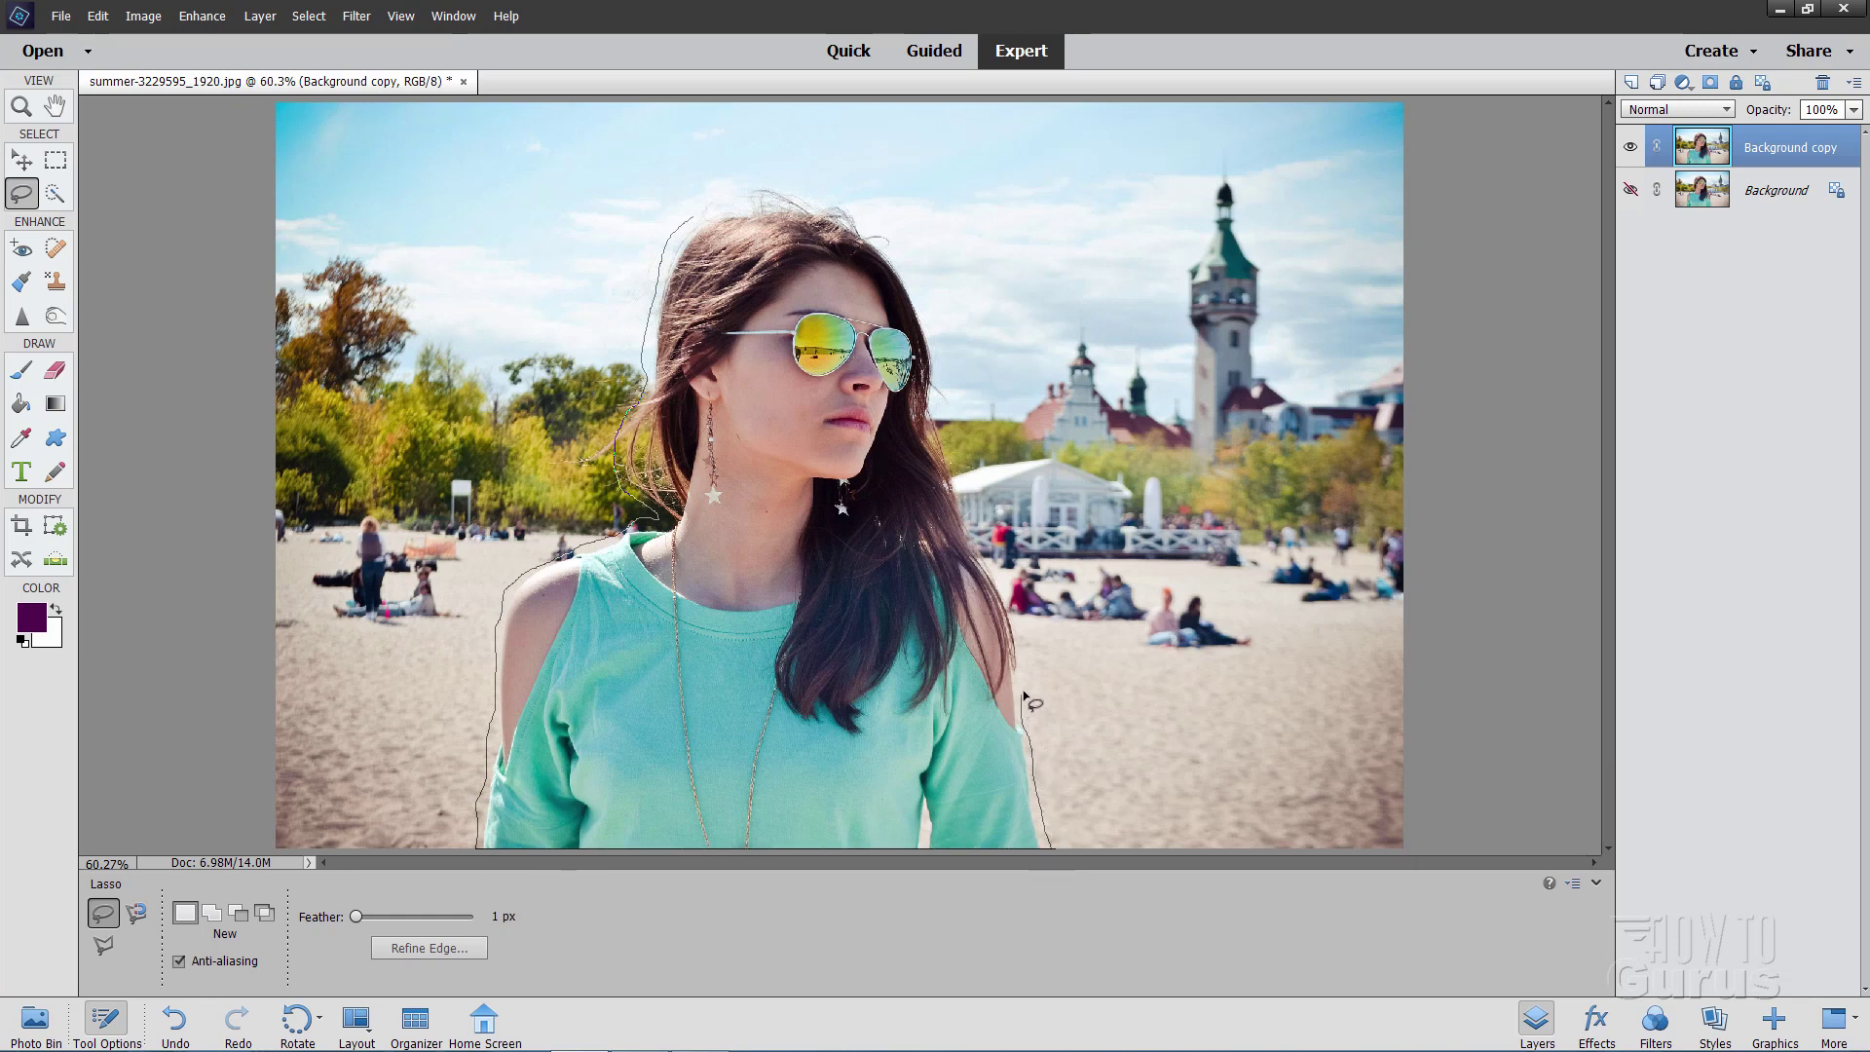
{"action": "left_click_drag", "start_coordinate": [1023, 693], "coordinate": [1005, 585]}
{"action": "left_click_drag", "start_coordinate": [955, 449], "coordinate": [940, 372]}
{"action": "mouse_move", "coordinate": [920, 304]}
{"action": "left_mouse_down"}
{"action": "mouse_move", "coordinate": [883, 228]}
{"action": "mouse_move", "coordinate": [813, 195]}
{"action": "mouse_move", "coordinate": [758, 185]}
{"action": "mouse_move", "coordinate": [691, 222]}
{"action": "left_mouse_up"}
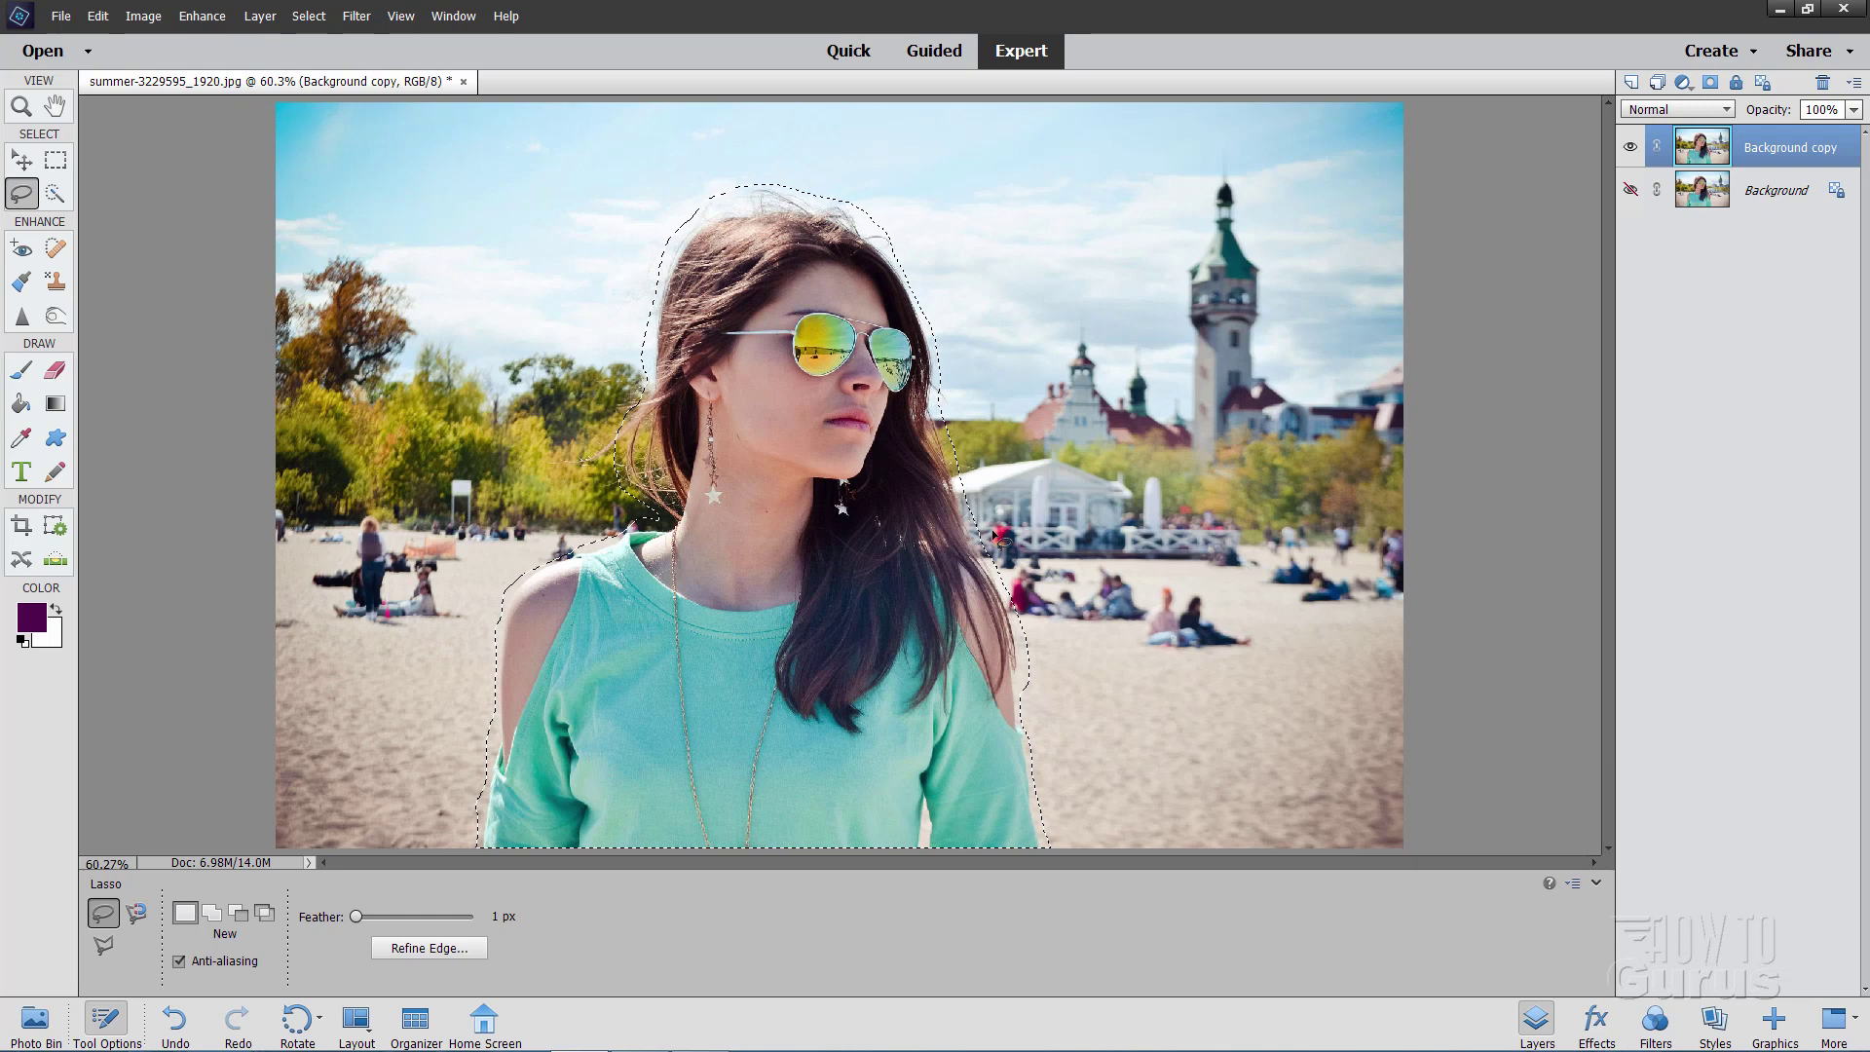
{"action": "key", "text": "alt"}
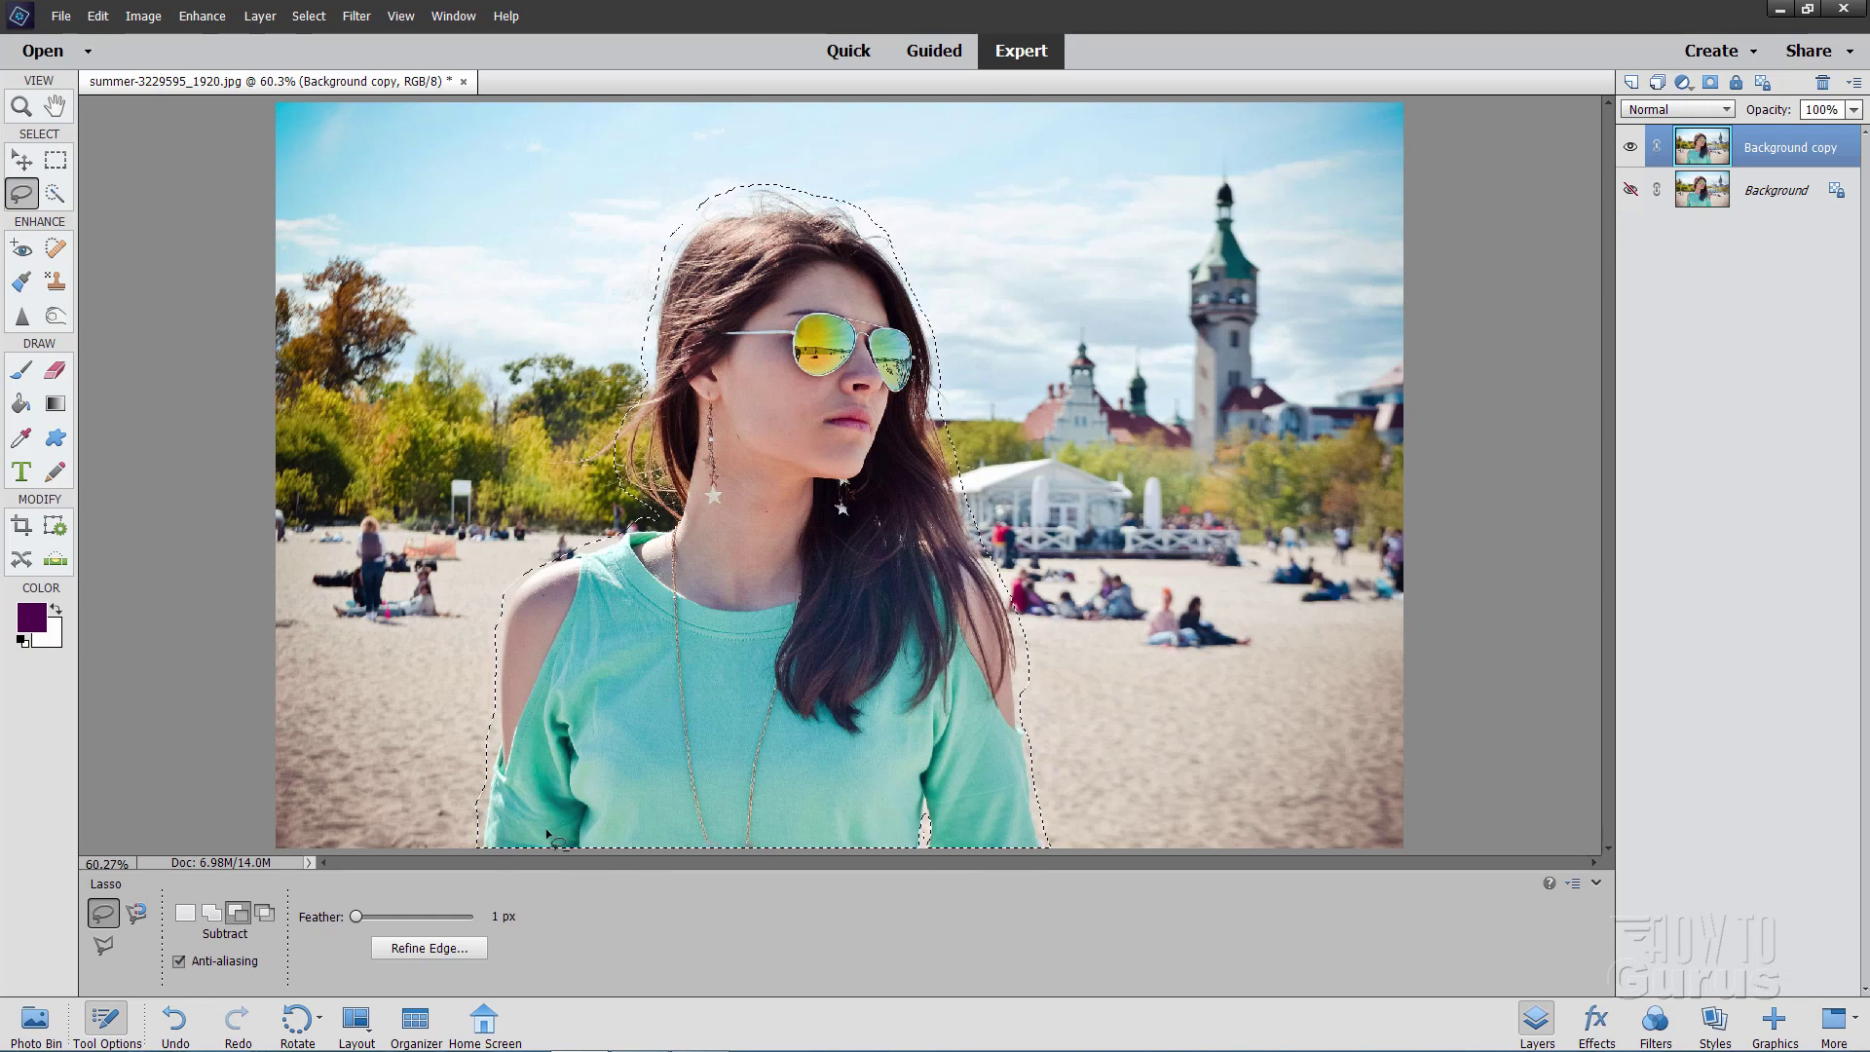
Step: Open Refine Edge, keep the Overlay view and turn on Smart Radius
{"action": "left_click", "coordinate": [433, 948]}
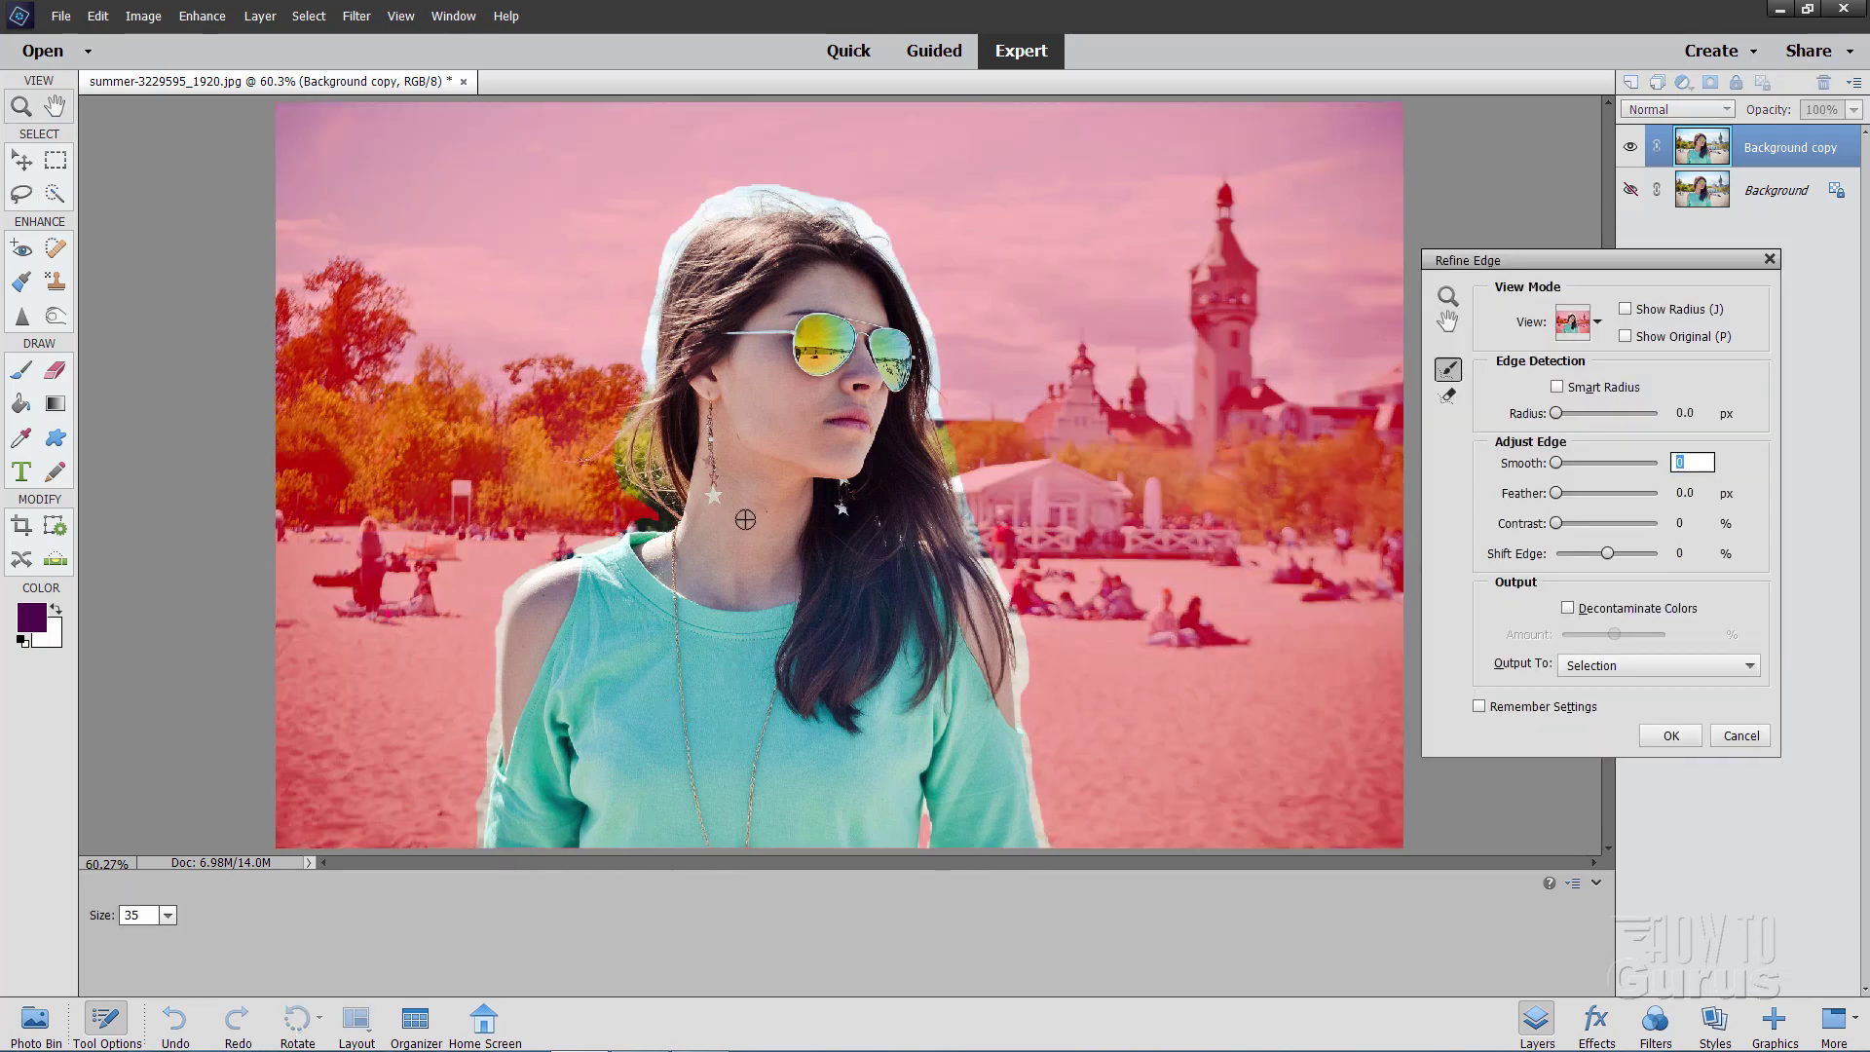
{"action": "left_click", "coordinate": [1599, 324]}
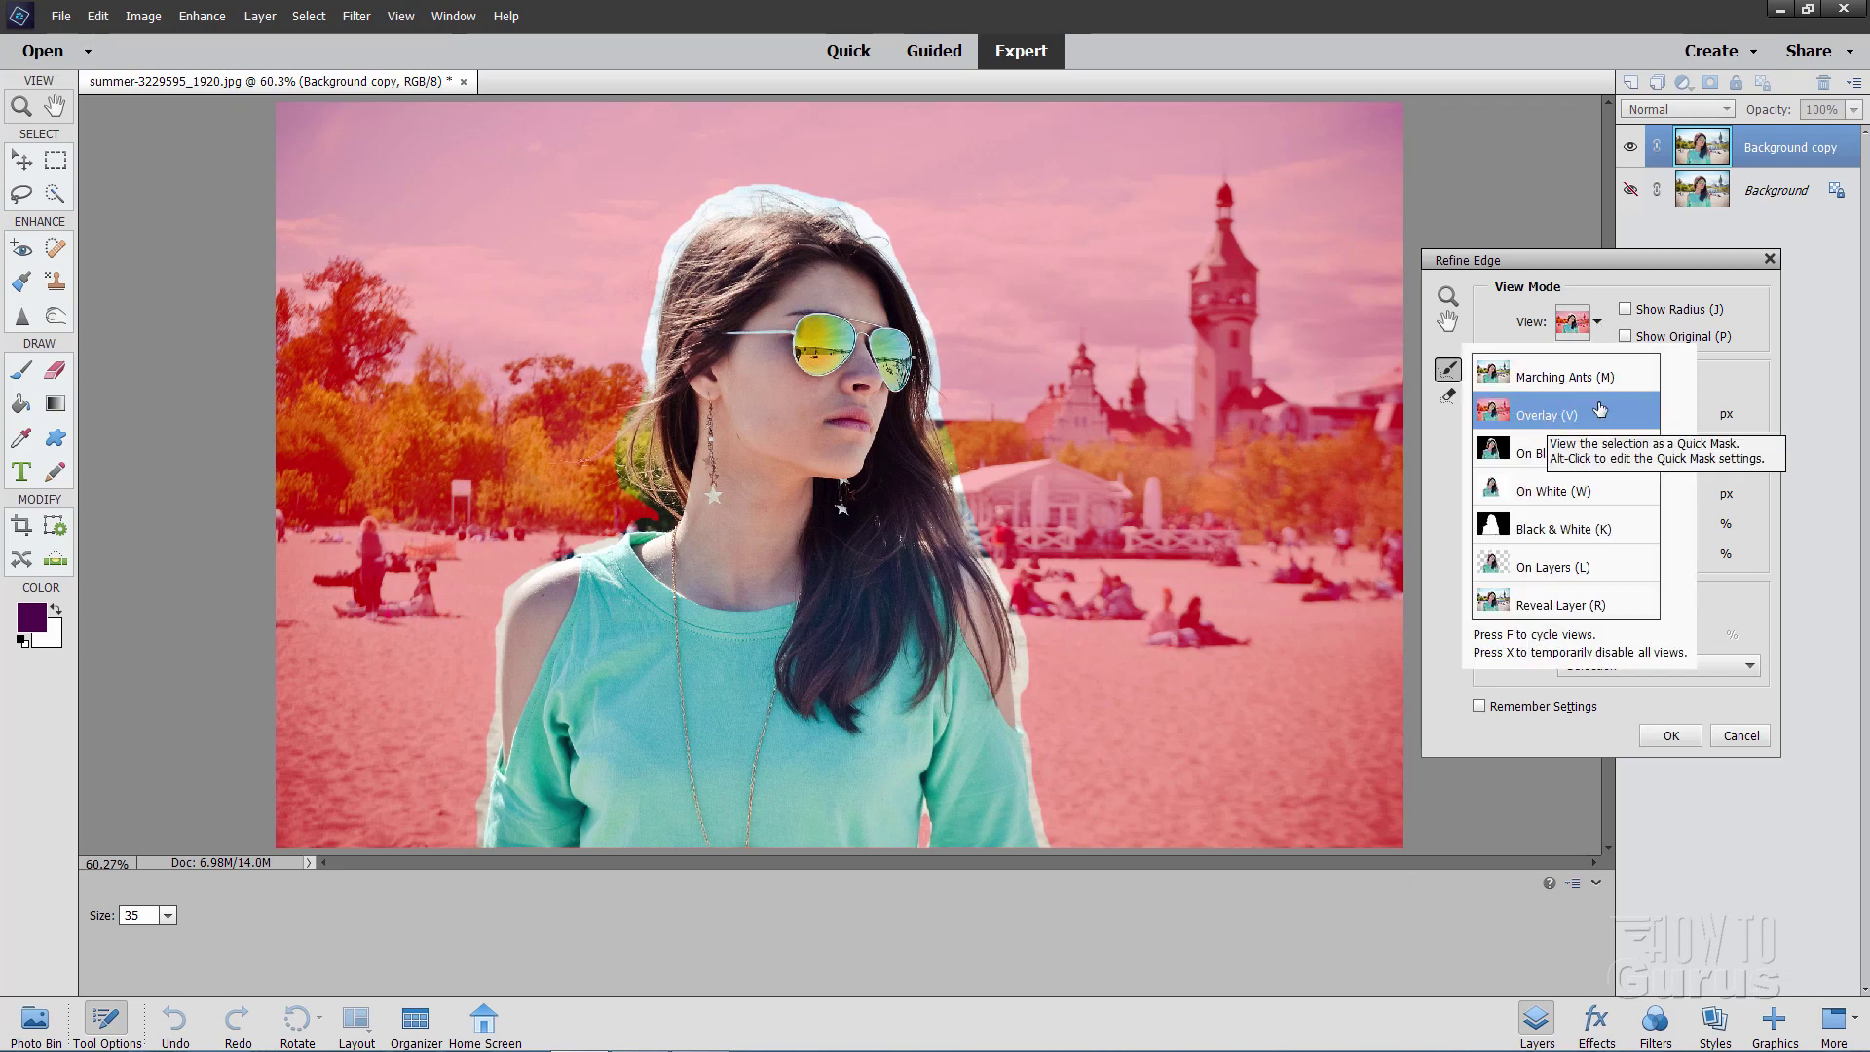
{"action": "left_click", "coordinate": [1586, 307]}
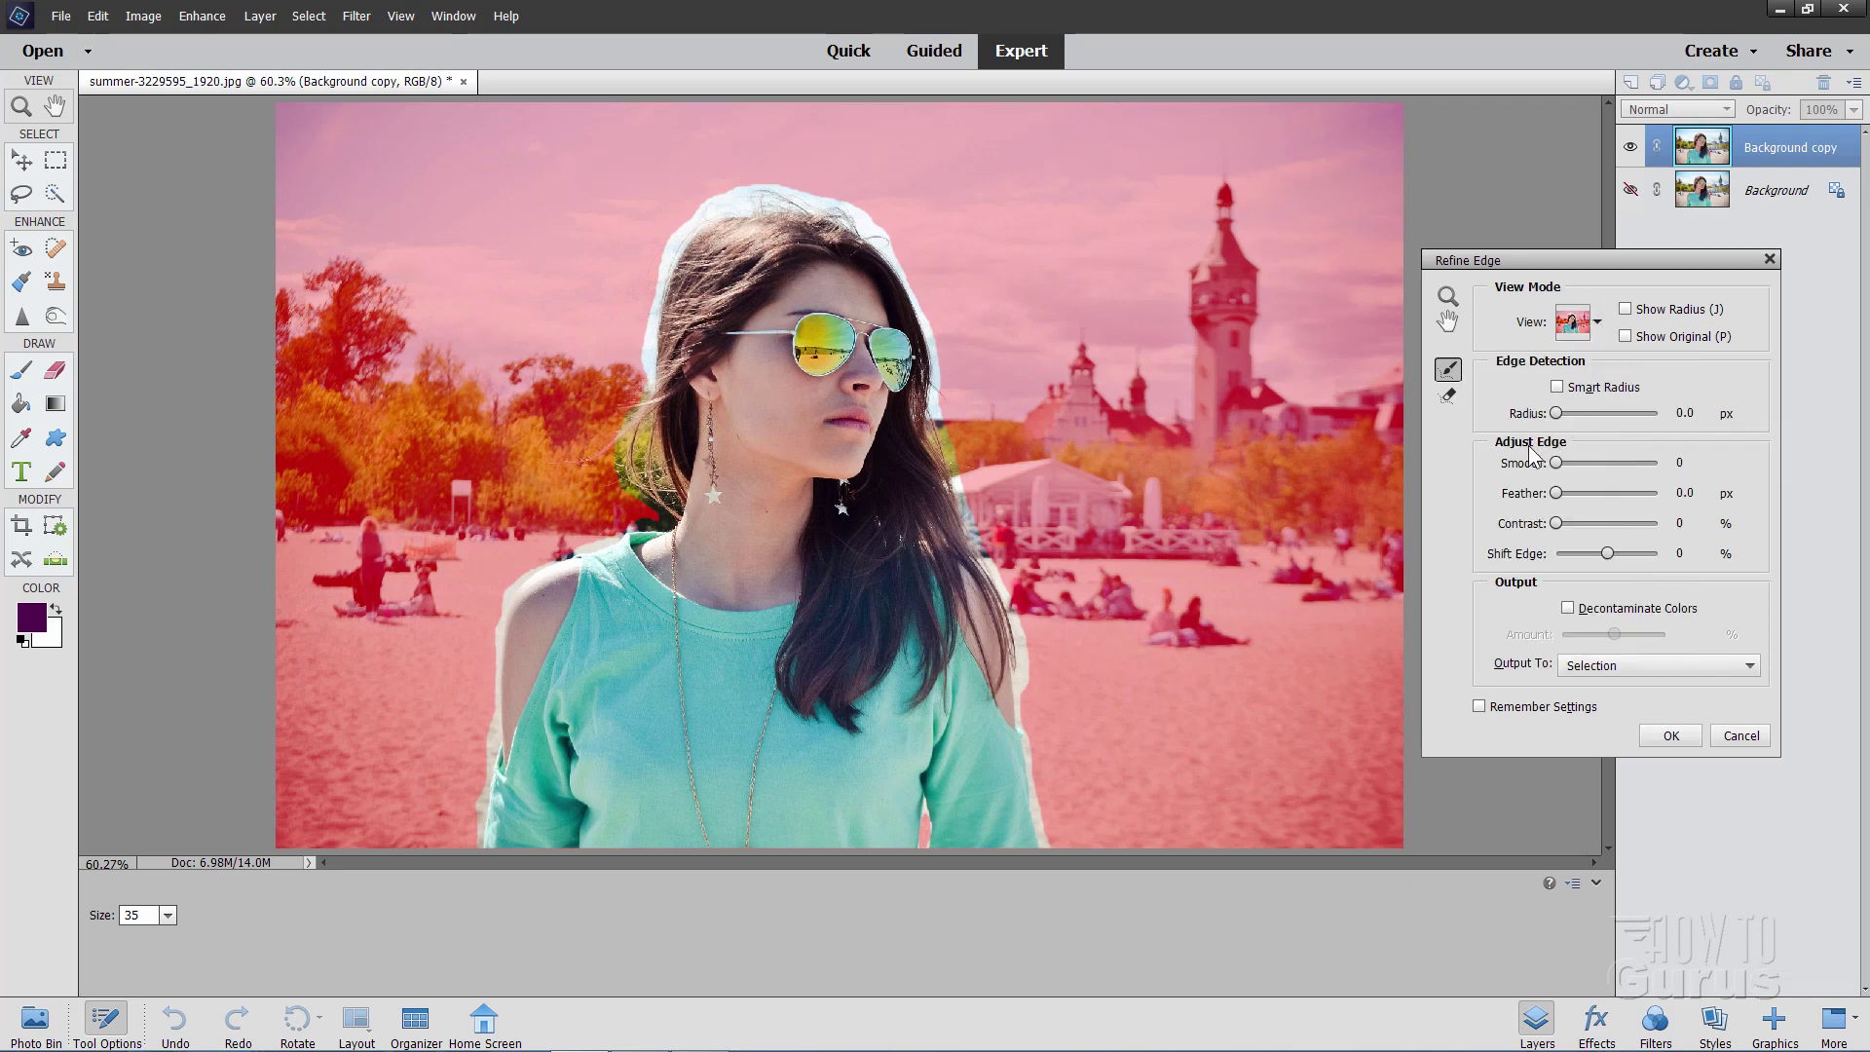
{"action": "left_click", "coordinate": [1559, 387]}
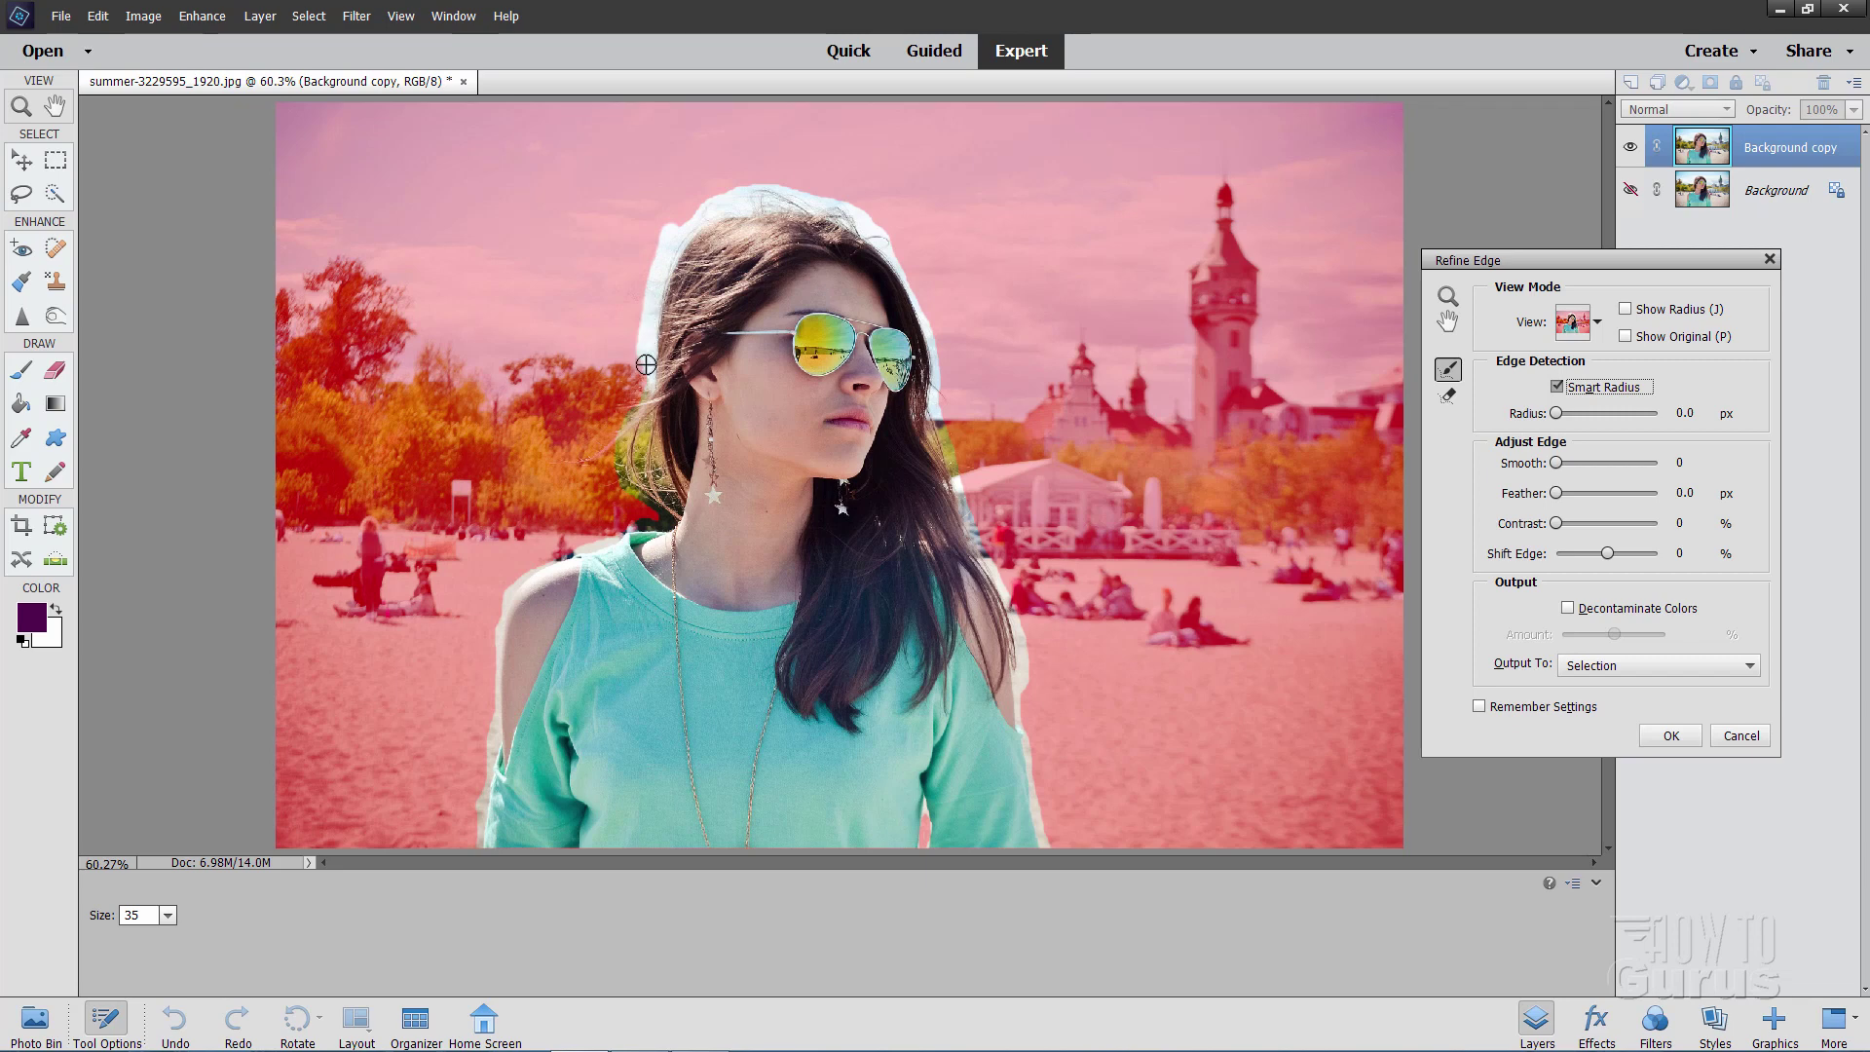
Step: Brush the Refine Radius tool over the left hair, left shoulder and top of the head
{"action": "mouse_move", "coordinate": [646, 398]}
{"action": "left_mouse_down"}
{"action": "mouse_move", "coordinate": [683, 230]}
{"action": "mouse_move", "coordinate": [667, 338]}
{"action": "mouse_move", "coordinate": [615, 366]}
{"action": "mouse_move", "coordinate": [650, 376]}
{"action": "mouse_move", "coordinate": [620, 423]}
{"action": "mouse_move", "coordinate": [628, 495]}
{"action": "mouse_move", "coordinate": [658, 516]}
{"action": "mouse_move", "coordinate": [660, 379]}
{"action": "mouse_move", "coordinate": [627, 441]}
{"action": "mouse_move", "coordinate": [658, 492]}
{"action": "mouse_move", "coordinate": [644, 388]}
{"action": "mouse_move", "coordinate": [637, 429]}
{"action": "mouse_move", "coordinate": [664, 487]}
{"action": "mouse_move", "coordinate": [649, 380]}
{"action": "mouse_move", "coordinate": [680, 498]}
{"action": "mouse_move", "coordinate": [653, 416]}
{"action": "mouse_move", "coordinate": [623, 526]}
{"action": "mouse_move", "coordinate": [668, 488]}
{"action": "mouse_move", "coordinate": [625, 522]}
{"action": "mouse_move", "coordinate": [612, 506]}
{"action": "mouse_move", "coordinate": [676, 519]}
{"action": "mouse_move", "coordinate": [677, 484]}
{"action": "mouse_move", "coordinate": [614, 478]}
{"action": "mouse_move", "coordinate": [656, 516]}
{"action": "mouse_move", "coordinate": [522, 560]}
{"action": "mouse_move", "coordinate": [631, 526]}
{"action": "mouse_move", "coordinate": [527, 566]}
{"action": "left_mouse_up"}
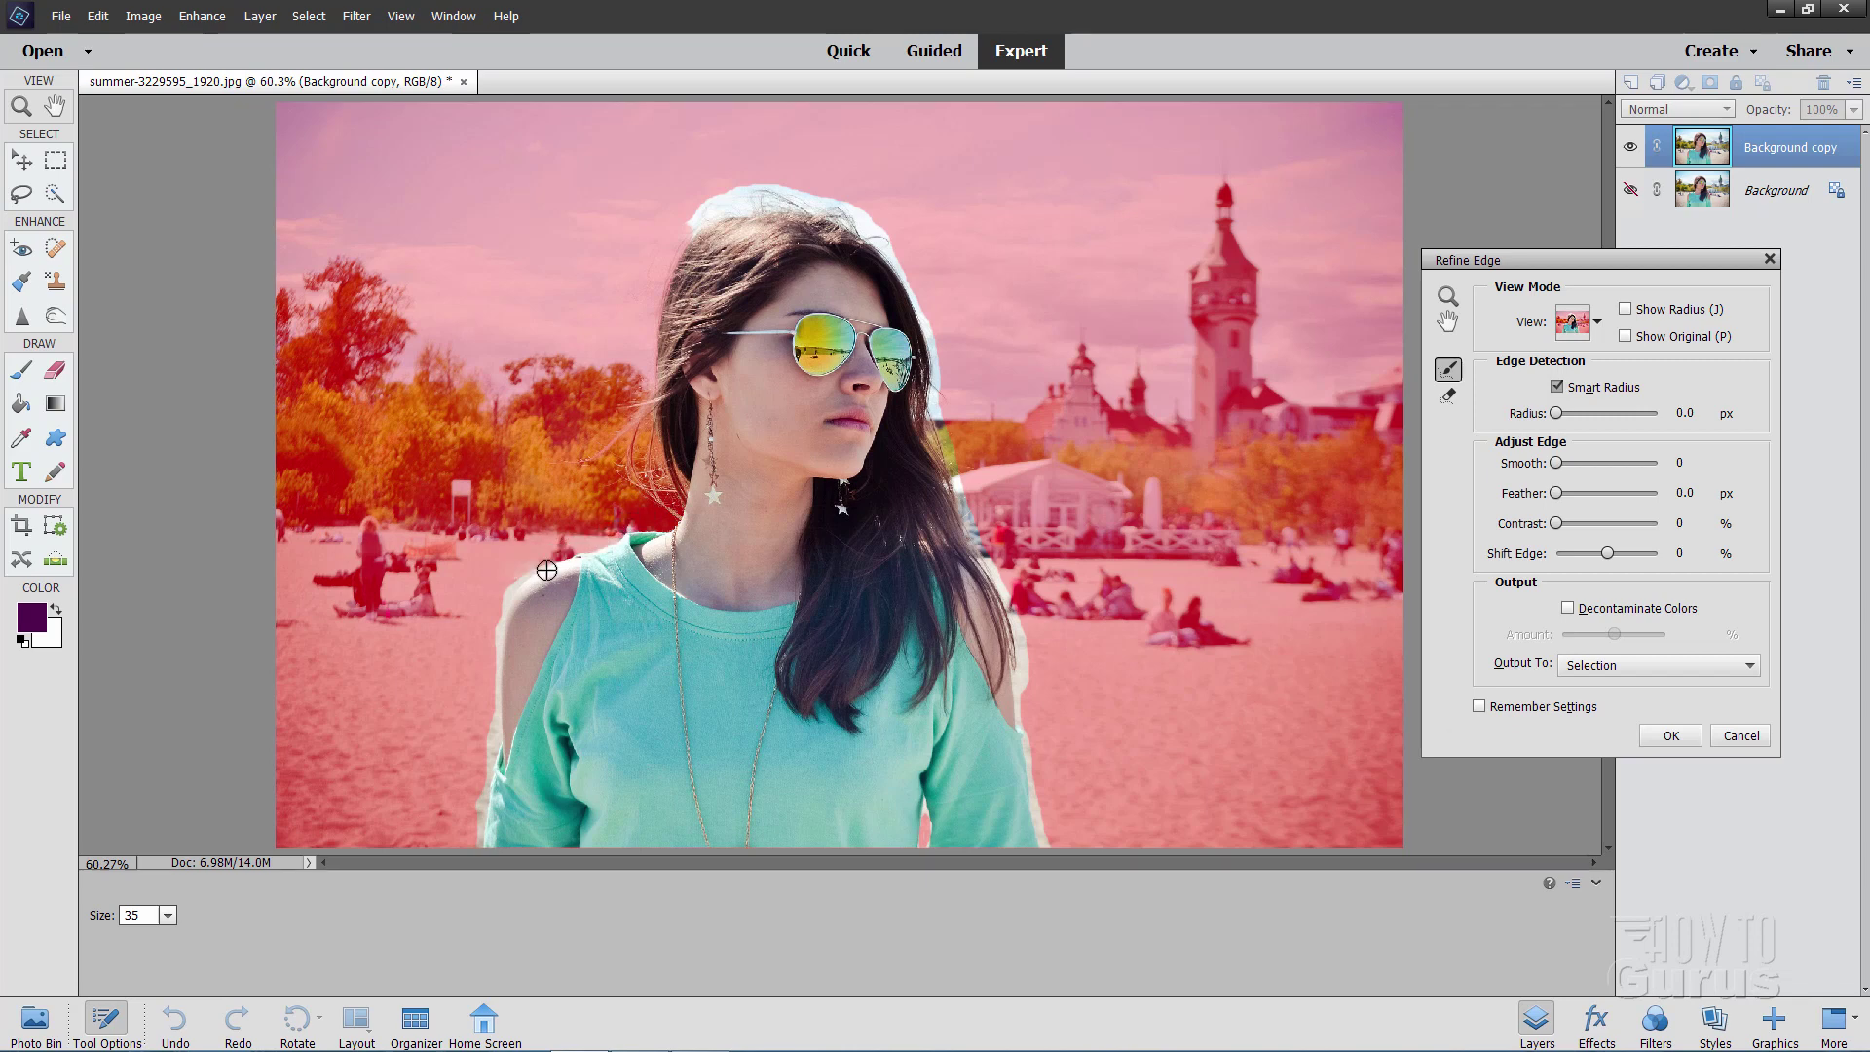
{"action": "mouse_move", "coordinate": [540, 560]}
{"action": "left_mouse_down"}
{"action": "mouse_move", "coordinate": [471, 829]}
{"action": "mouse_move", "coordinate": [502, 786]}
{"action": "mouse_move", "coordinate": [491, 721]}
{"action": "mouse_move", "coordinate": [483, 832]}
{"action": "left_mouse_up"}
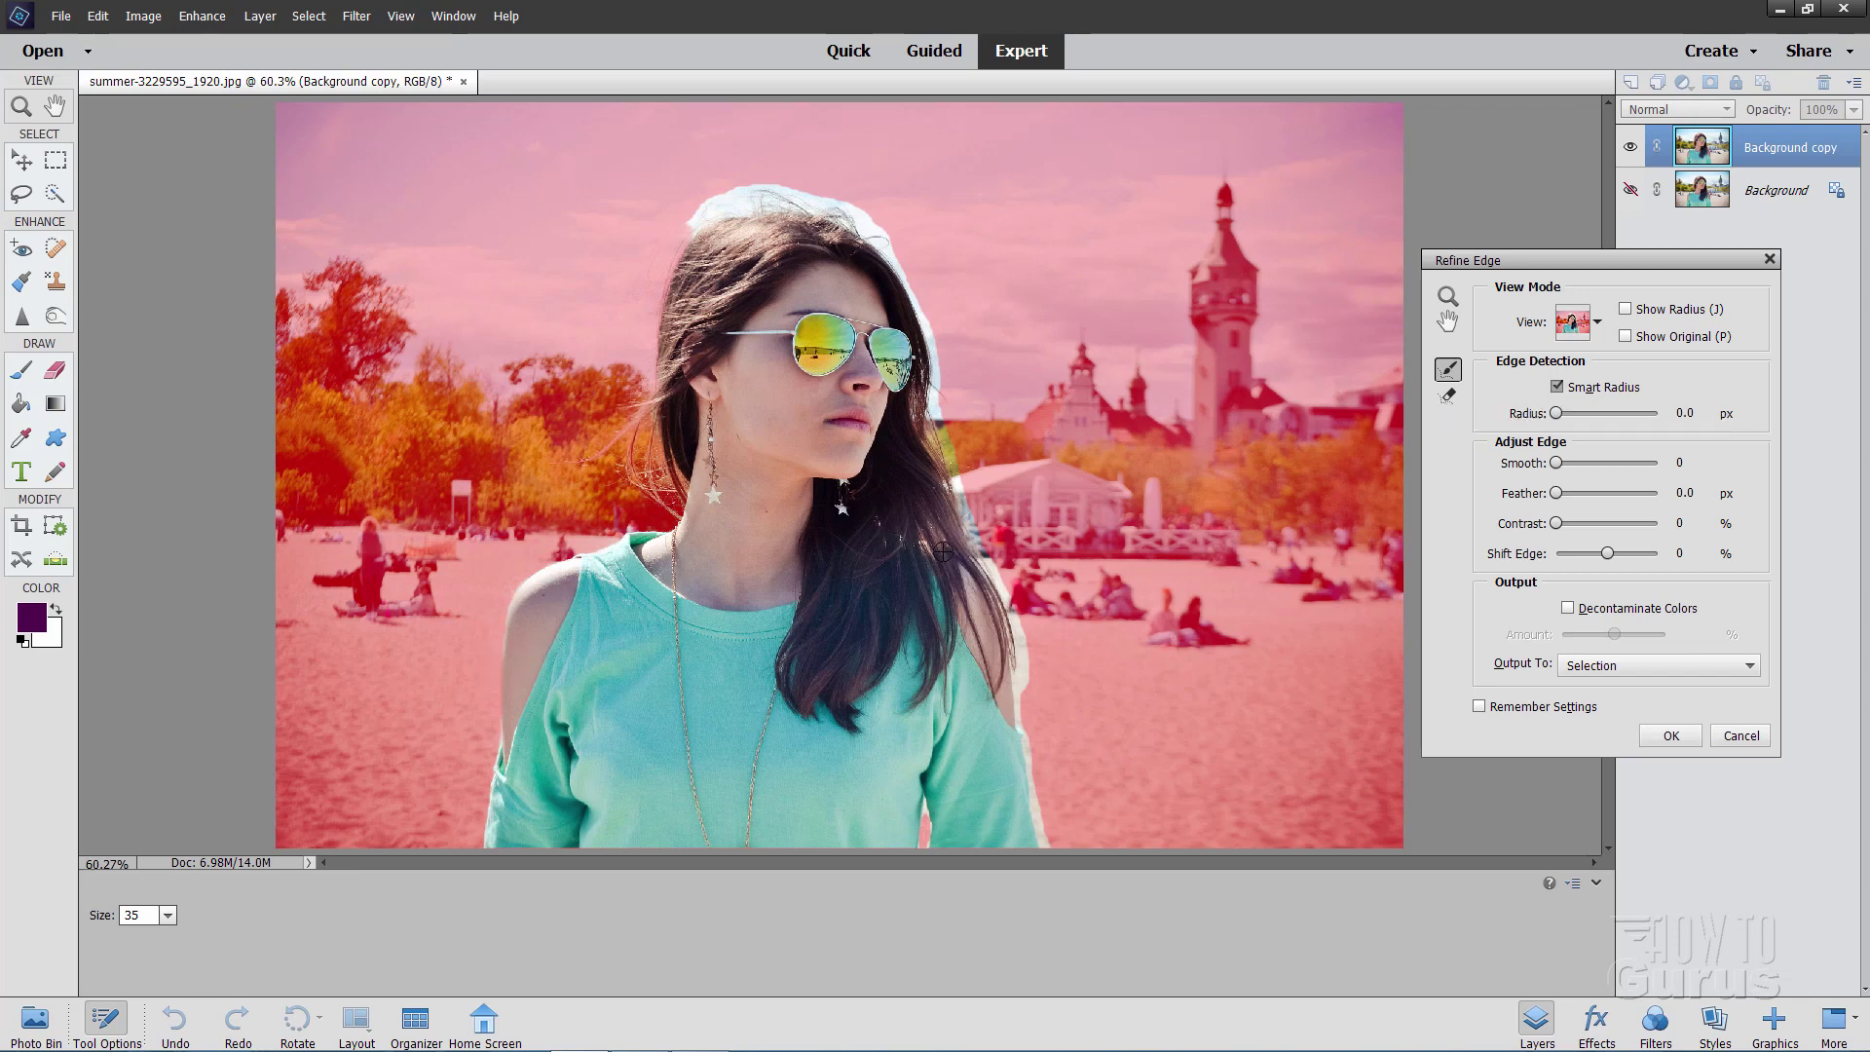
{"action": "mouse_move", "coordinate": [762, 203]}
{"action": "left_mouse_down"}
{"action": "mouse_move", "coordinate": [699, 228]}
{"action": "mouse_move", "coordinate": [718, 195]}
{"action": "mouse_move", "coordinate": [809, 187]}
{"action": "mouse_move", "coordinate": [751, 209]}
{"action": "mouse_move", "coordinate": [857, 219]}
{"action": "mouse_move", "coordinate": [696, 208]}
{"action": "mouse_move", "coordinate": [747, 192]}
{"action": "mouse_move", "coordinate": [926, 228]}
{"action": "mouse_move", "coordinate": [892, 233]}
{"action": "mouse_move", "coordinate": [921, 283]}
{"action": "mouse_move", "coordinate": [877, 244]}
{"action": "mouse_move", "coordinate": [979, 310]}
{"action": "left_mouse_up"}
Step: Refine the right hair and shoulder edges, and raise edge Contrast to 28%
{"action": "mouse_move", "coordinate": [894, 253]}
{"action": "left_mouse_down"}
{"action": "mouse_move", "coordinate": [938, 368]}
{"action": "mouse_move", "coordinate": [903, 261]}
{"action": "mouse_move", "coordinate": [943, 413]}
{"action": "left_mouse_up"}
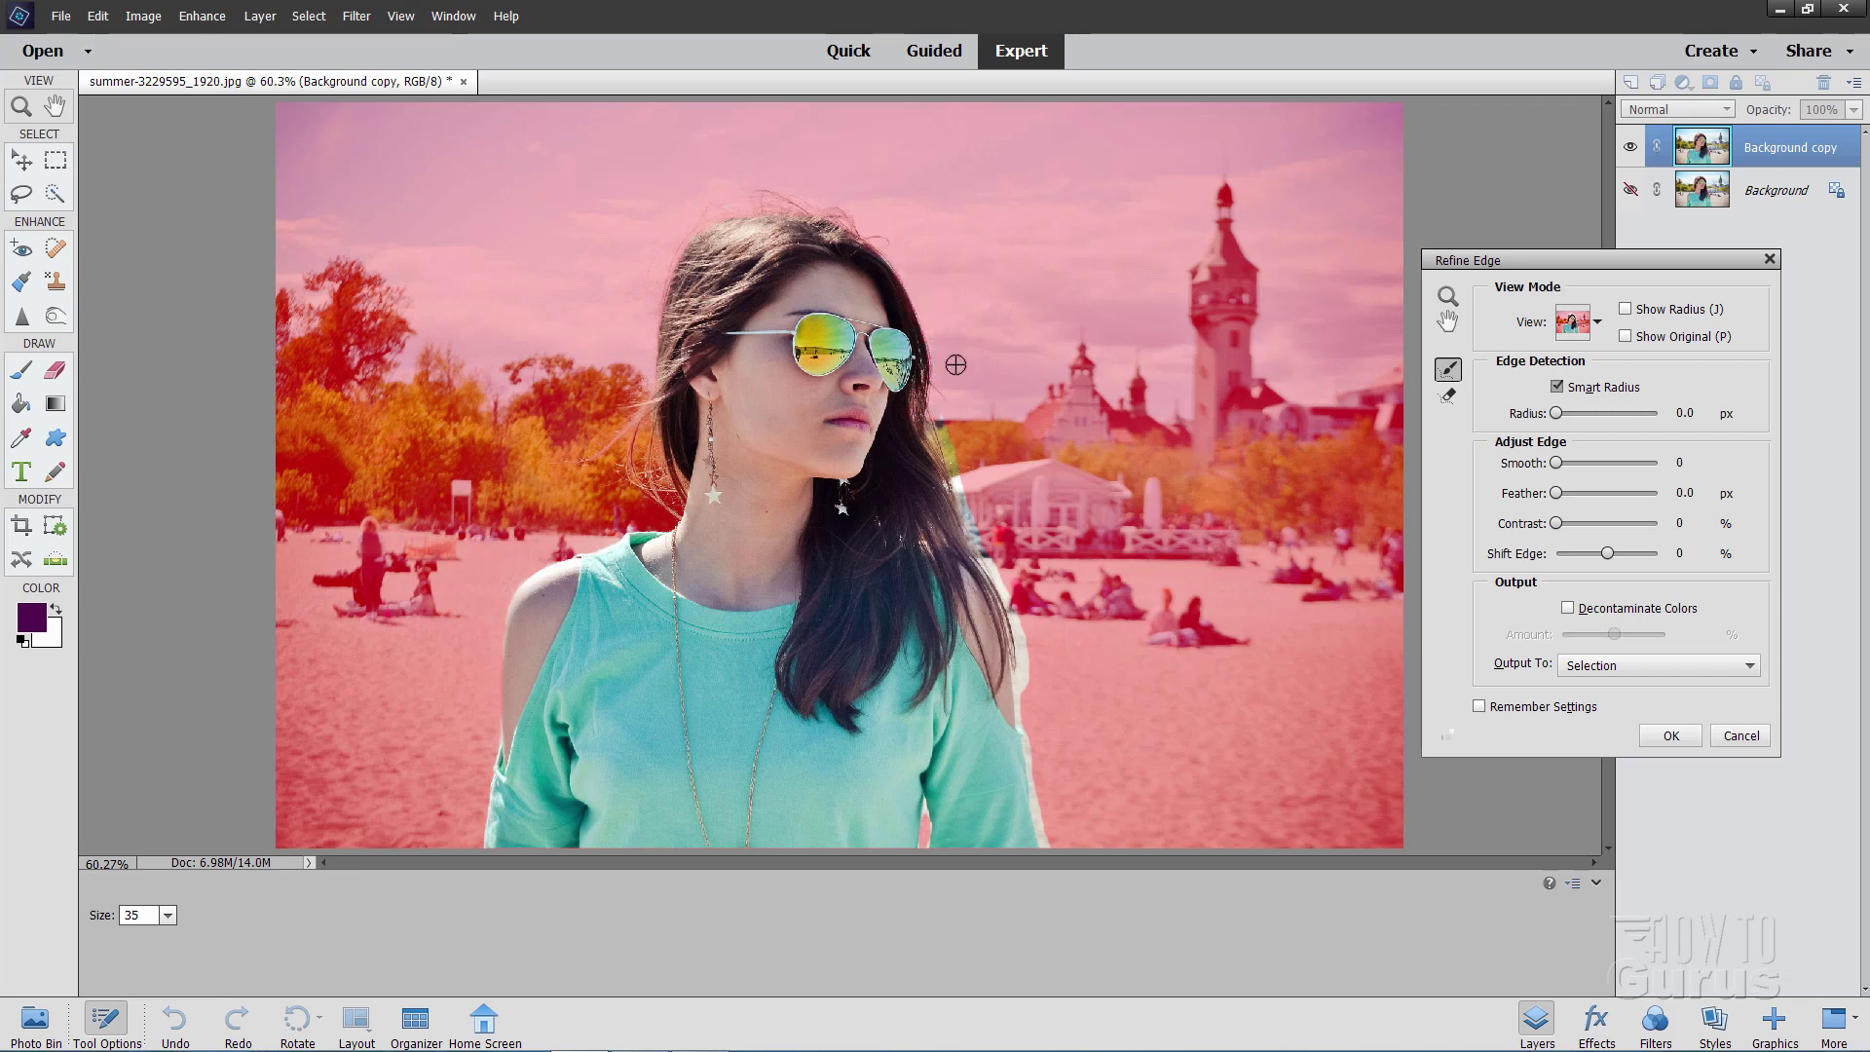
{"action": "left_click_drag", "start_coordinate": [935, 342], "coordinate": [934, 336]}
{"action": "left_click_drag", "start_coordinate": [944, 405], "coordinate": [964, 492]}
{"action": "mouse_move", "coordinate": [937, 402]}
{"action": "left_mouse_down"}
{"action": "mouse_move", "coordinate": [957, 483]}
{"action": "mouse_move", "coordinate": [985, 431]}
{"action": "mouse_move", "coordinate": [950, 449]}
{"action": "mouse_move", "coordinate": [989, 557]}
{"action": "mouse_move", "coordinate": [1024, 568]}
{"action": "mouse_move", "coordinate": [1055, 534]}
{"action": "mouse_move", "coordinate": [978, 509]}
{"action": "mouse_move", "coordinate": [976, 551]}
{"action": "left_mouse_up"}
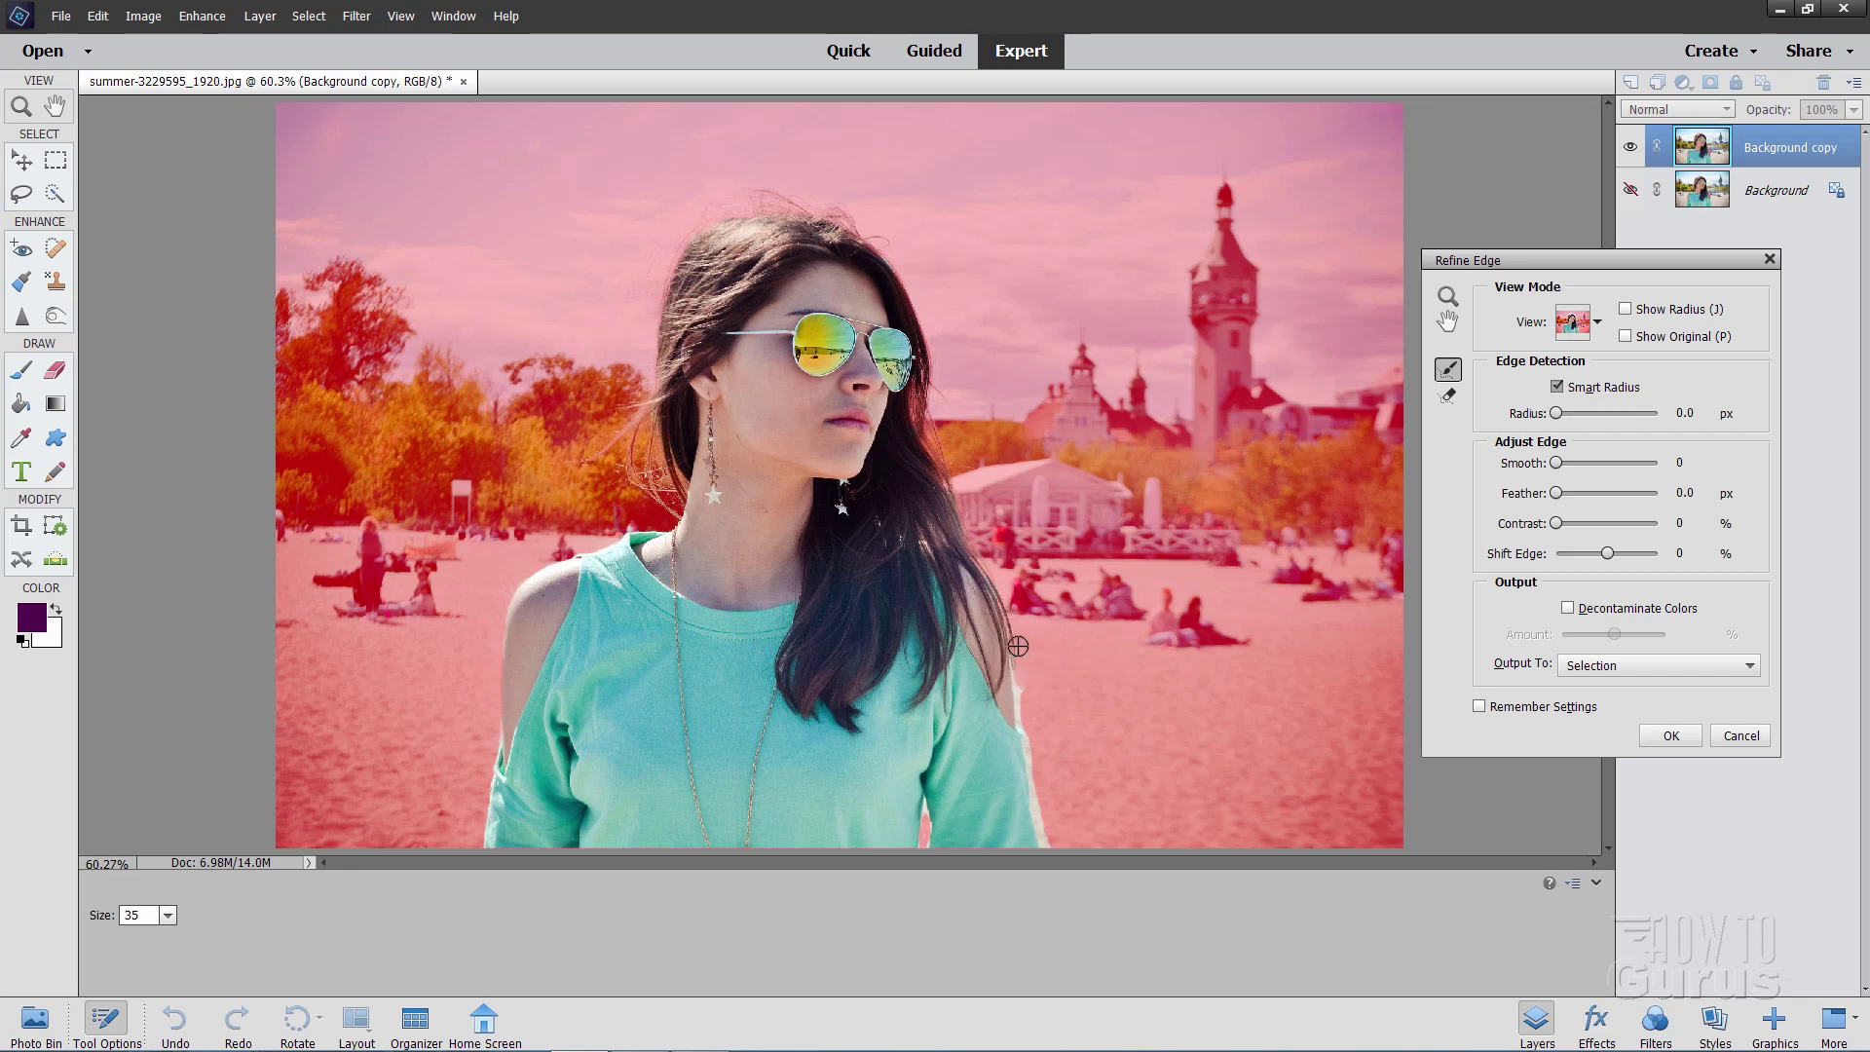
{"action": "mouse_move", "coordinate": [1018, 654]}
{"action": "left_mouse_down"}
{"action": "mouse_move", "coordinate": [1034, 759]}
{"action": "mouse_move", "coordinate": [1071, 776]}
{"action": "mouse_move", "coordinate": [1034, 759]}
{"action": "mouse_move", "coordinate": [1047, 832]}
{"action": "left_mouse_up"}
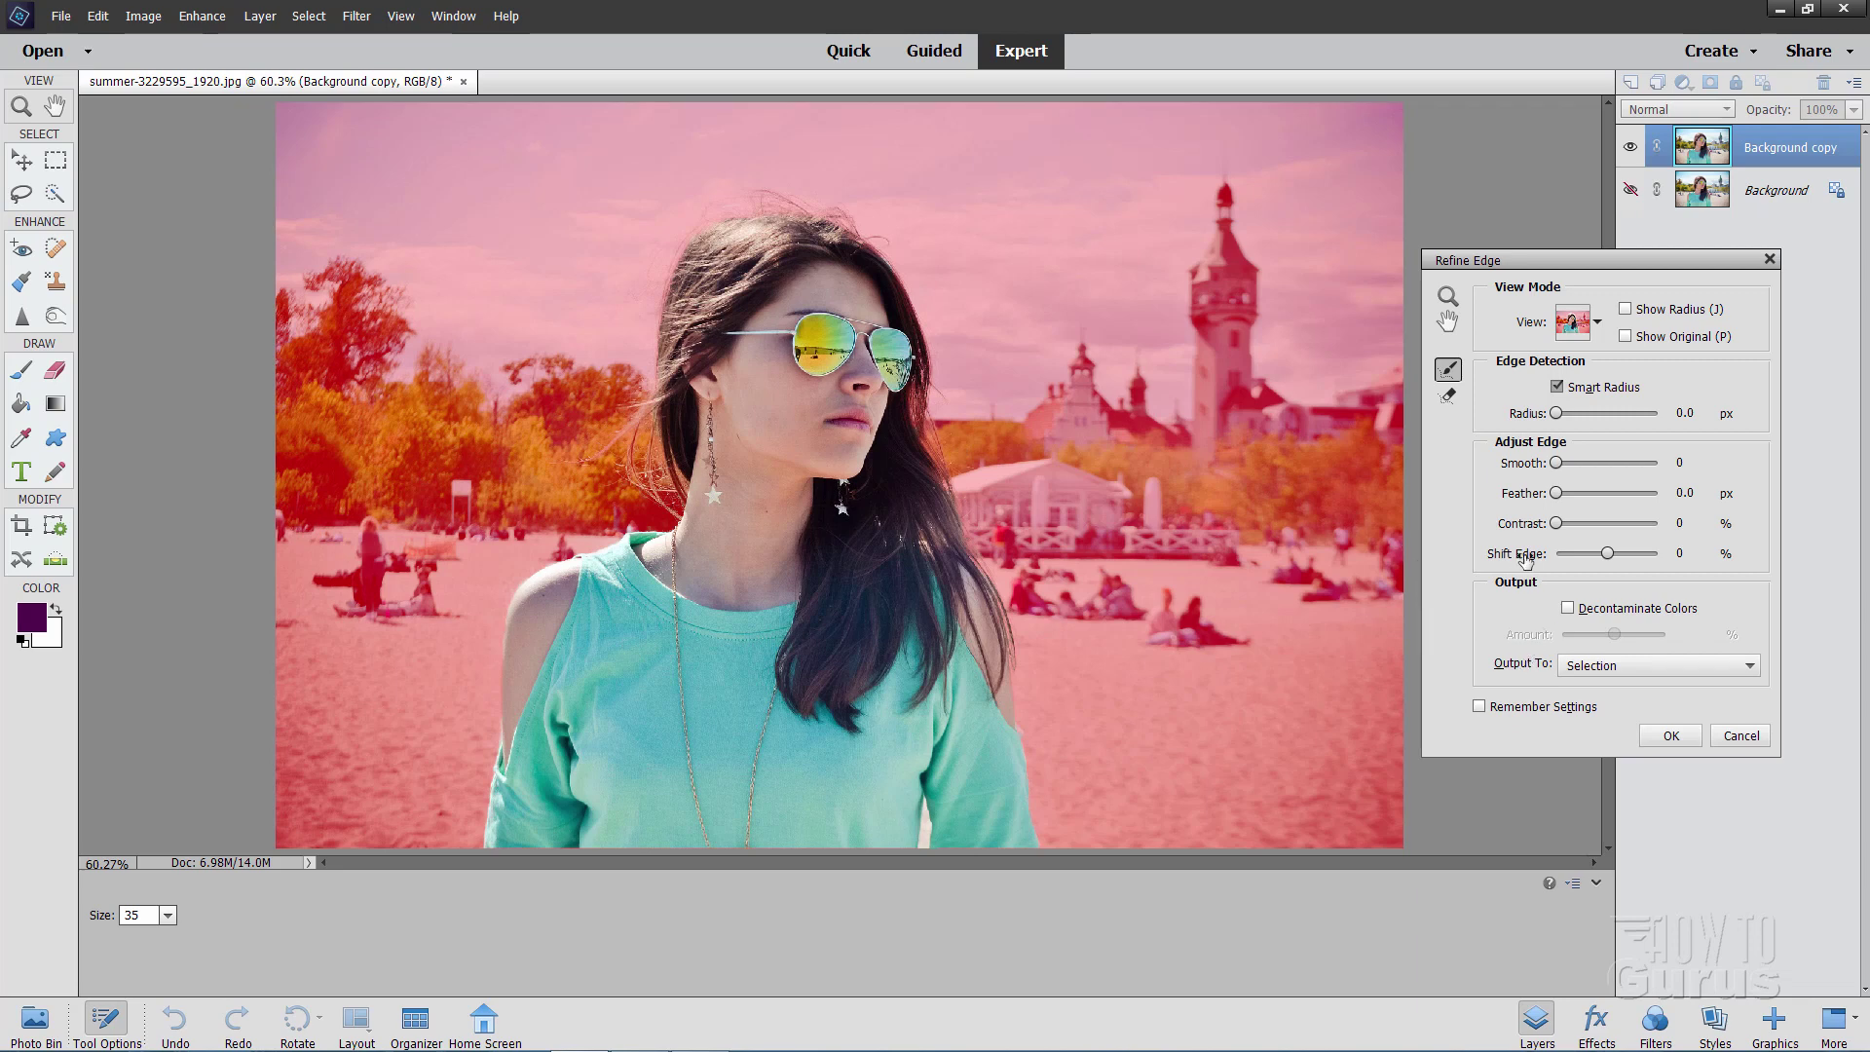
{"action": "left_click_drag", "start_coordinate": [1564, 526], "coordinate": [1585, 527]}
Step: Output the refined selection as a New Layer with Layer Mask and apply it
{"action": "left_click", "coordinate": [1632, 664]}
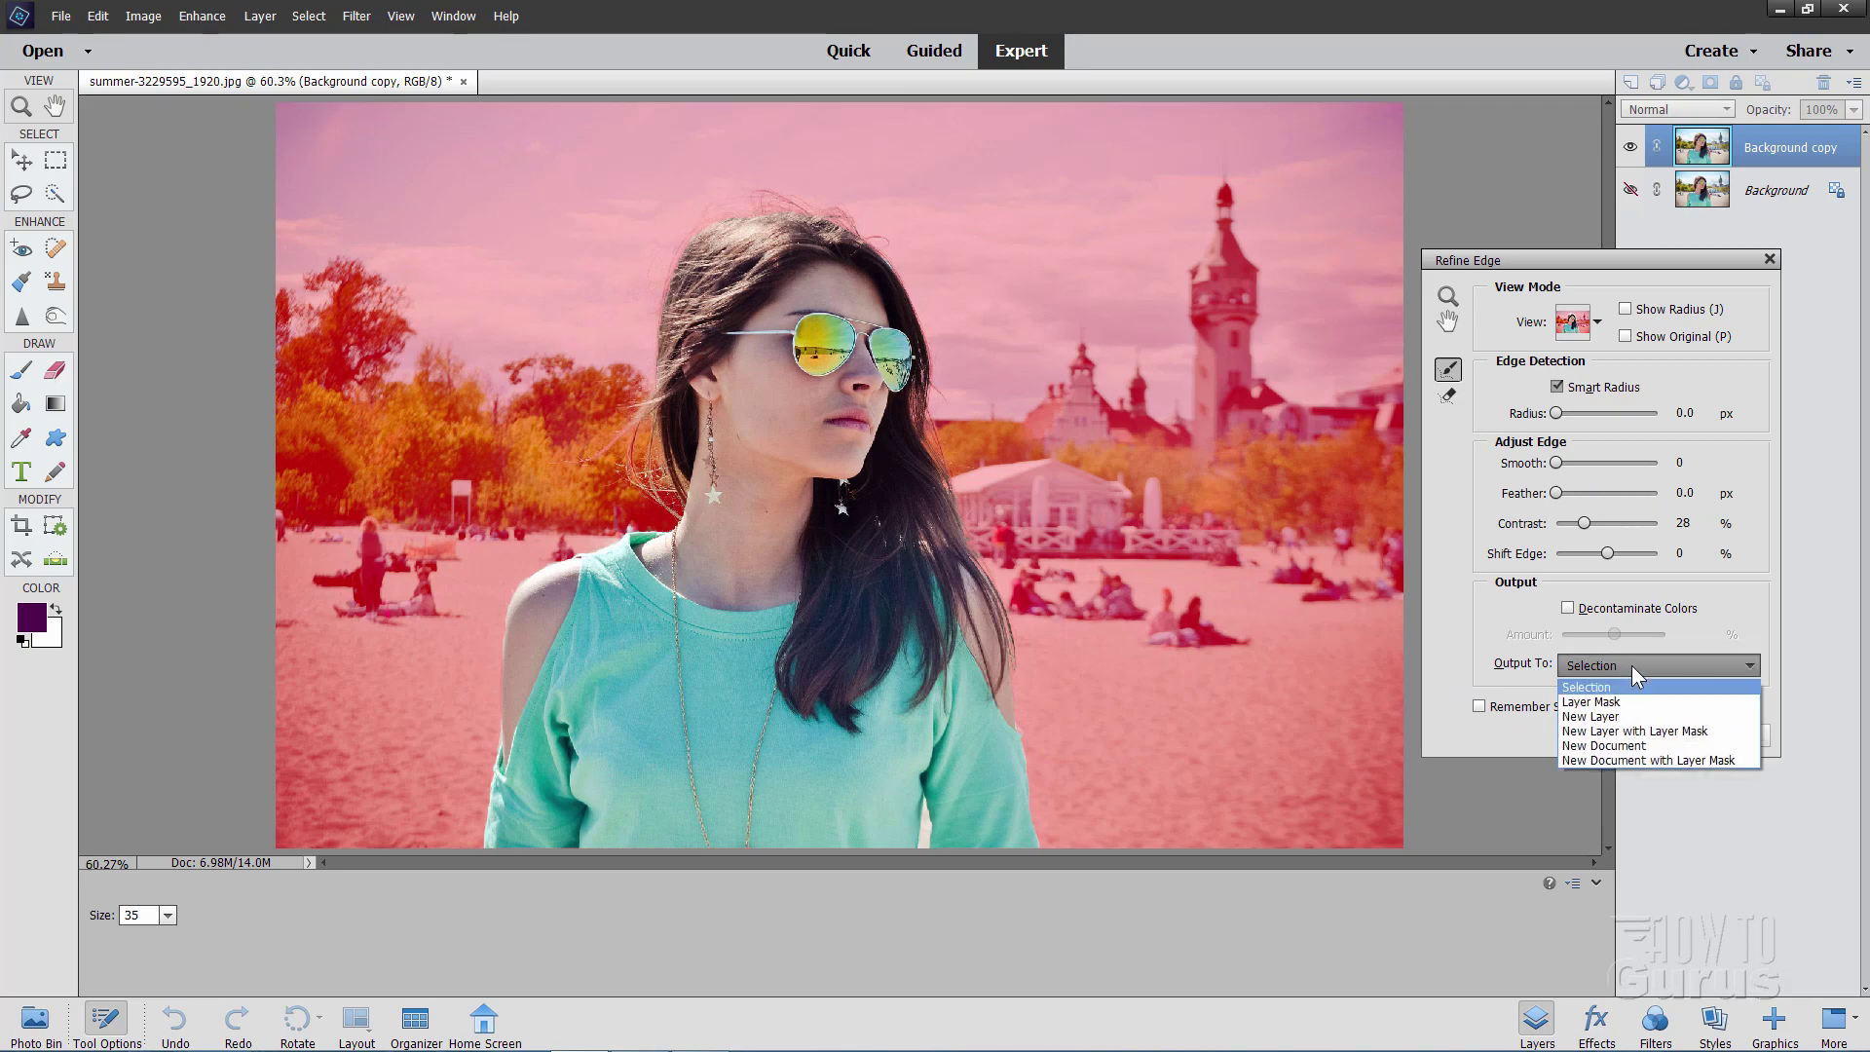
{"action": "left_click", "coordinate": [1663, 732]}
{"action": "left_click", "coordinate": [1668, 736]}
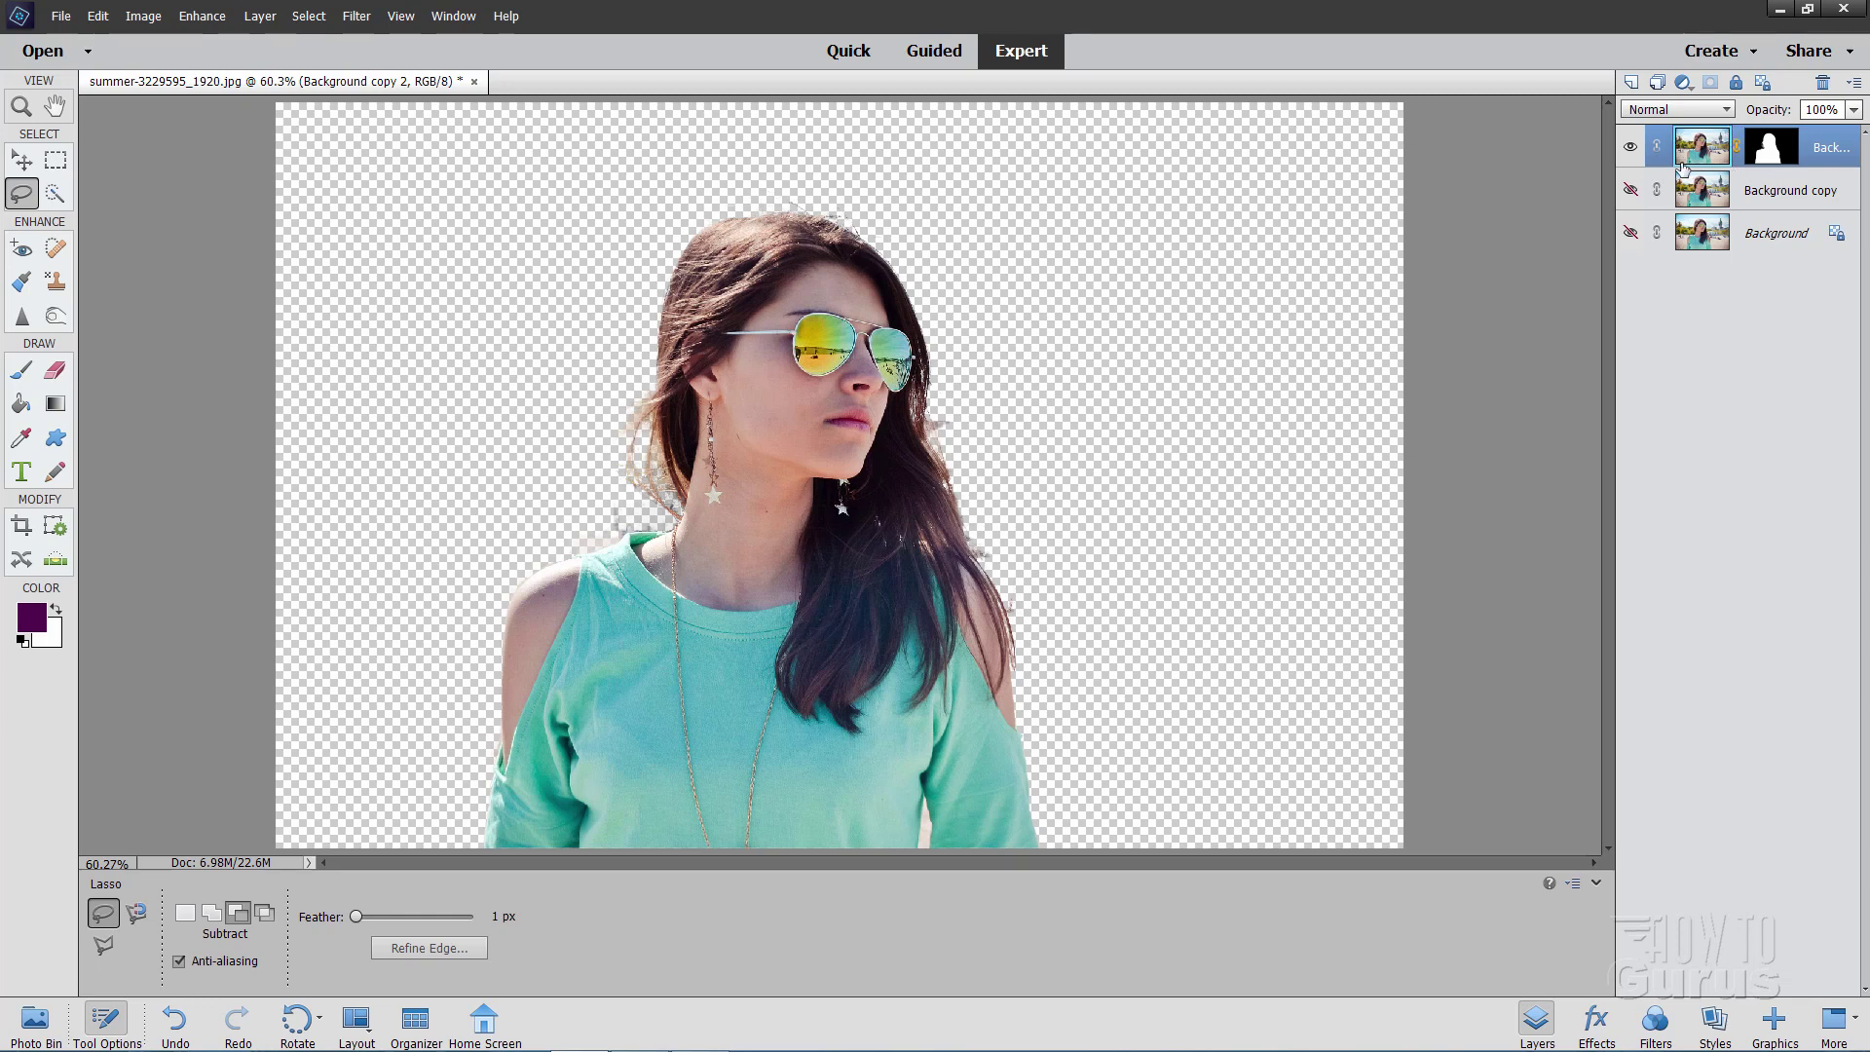
Step: Target the layer mask, pick the Polygonal Lasso, and zoom into the arm-body gap
{"action": "left_click", "coordinate": [1793, 156]}
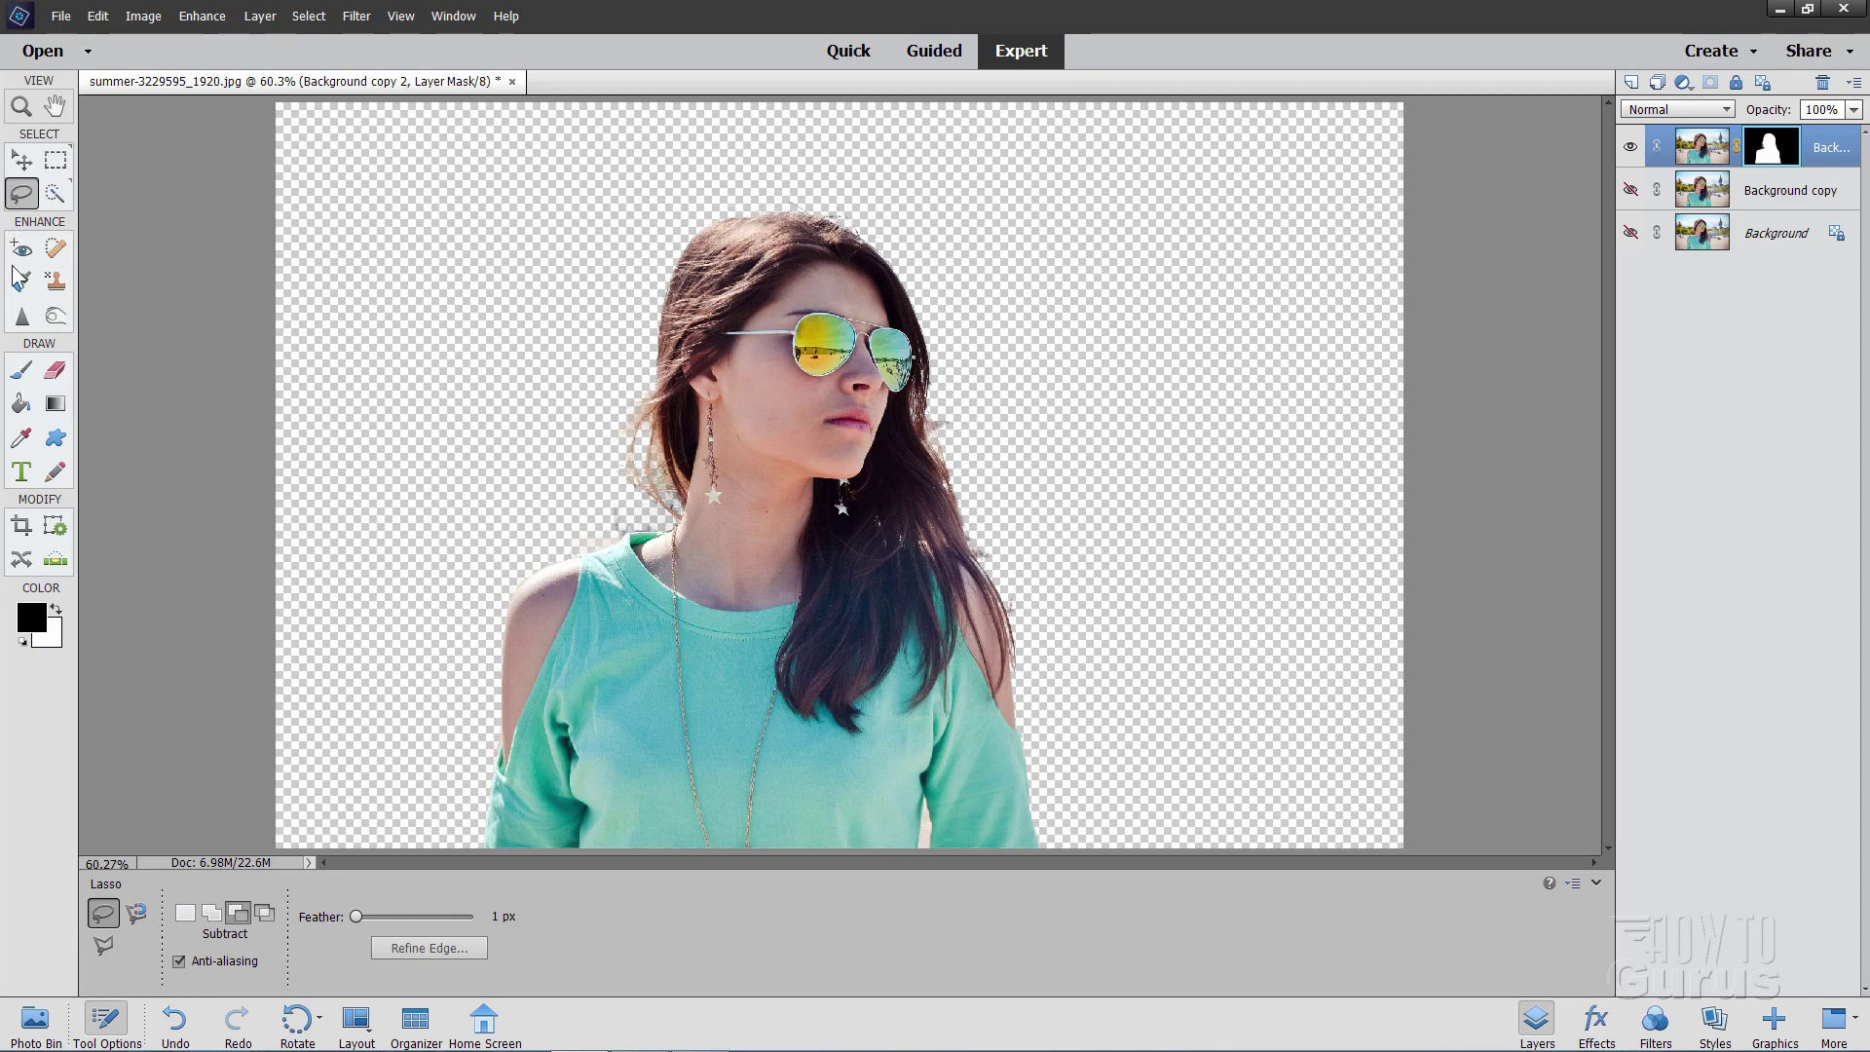
{"action": "left_click", "coordinate": [102, 945]}
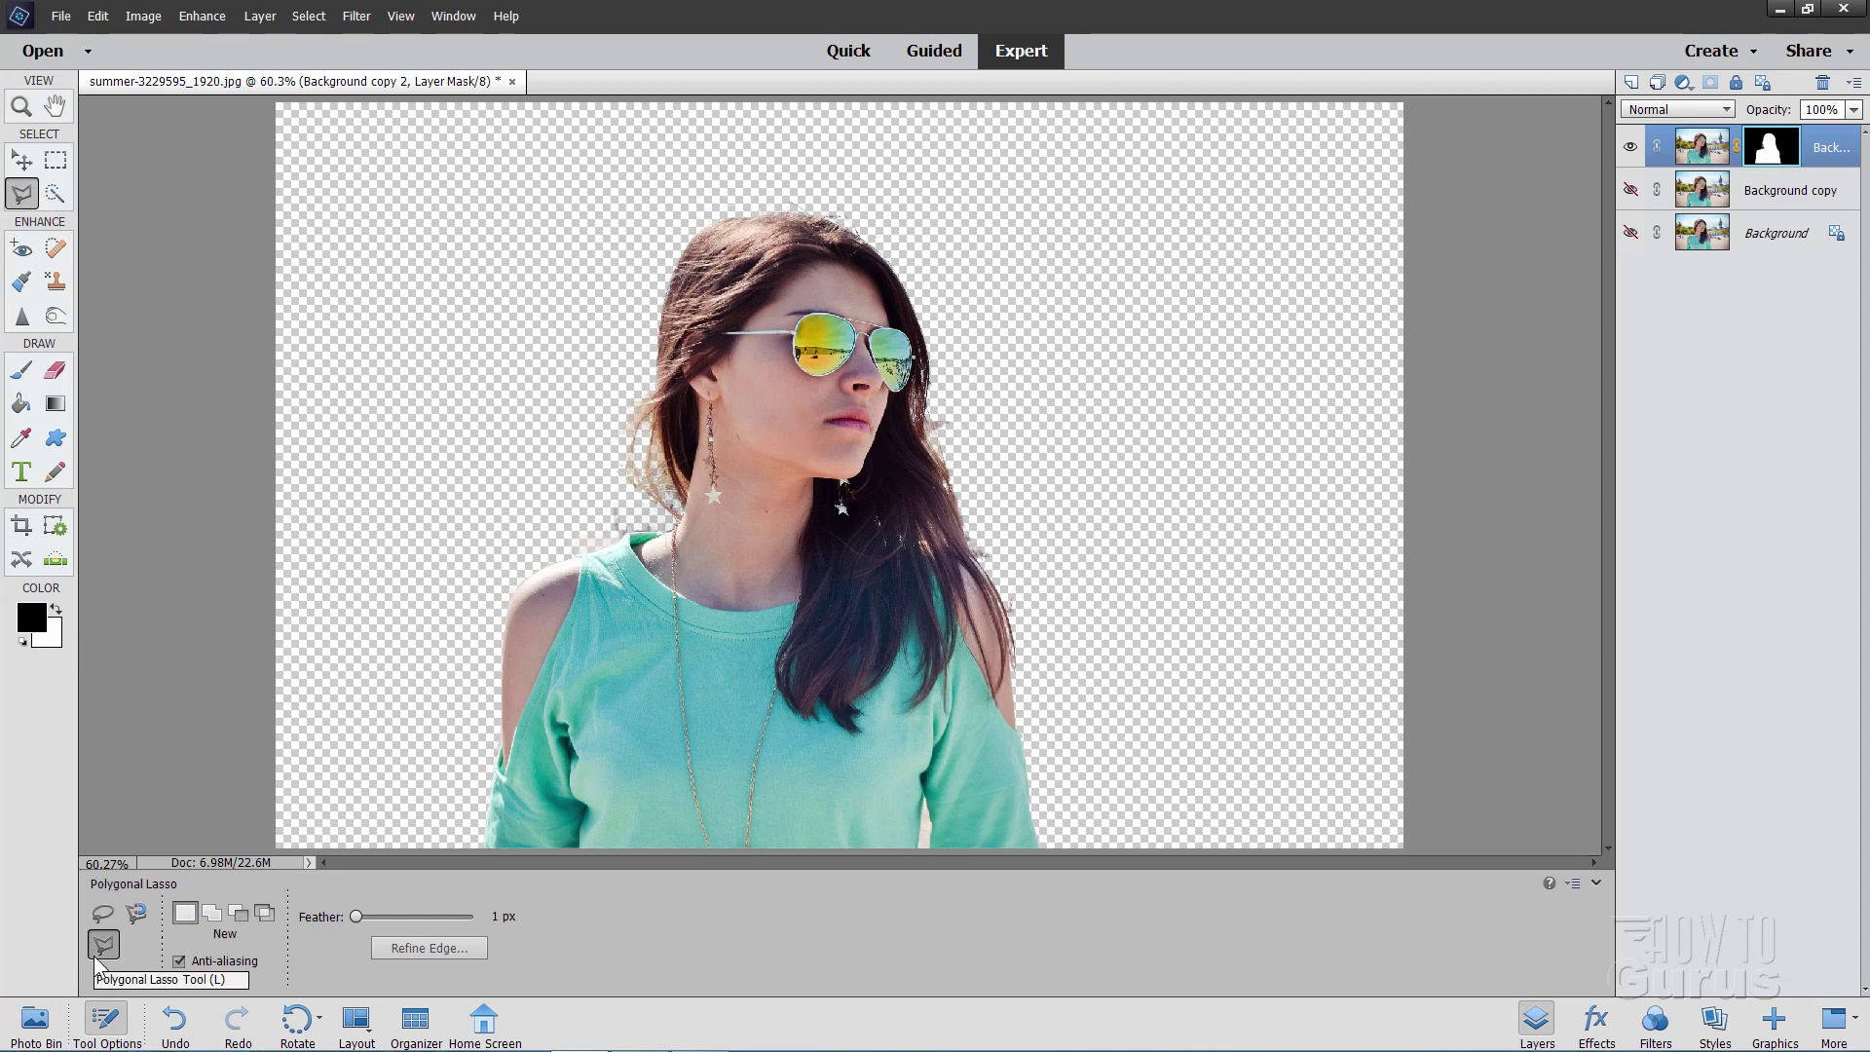
{"action": "left_click", "coordinate": [21, 108]}
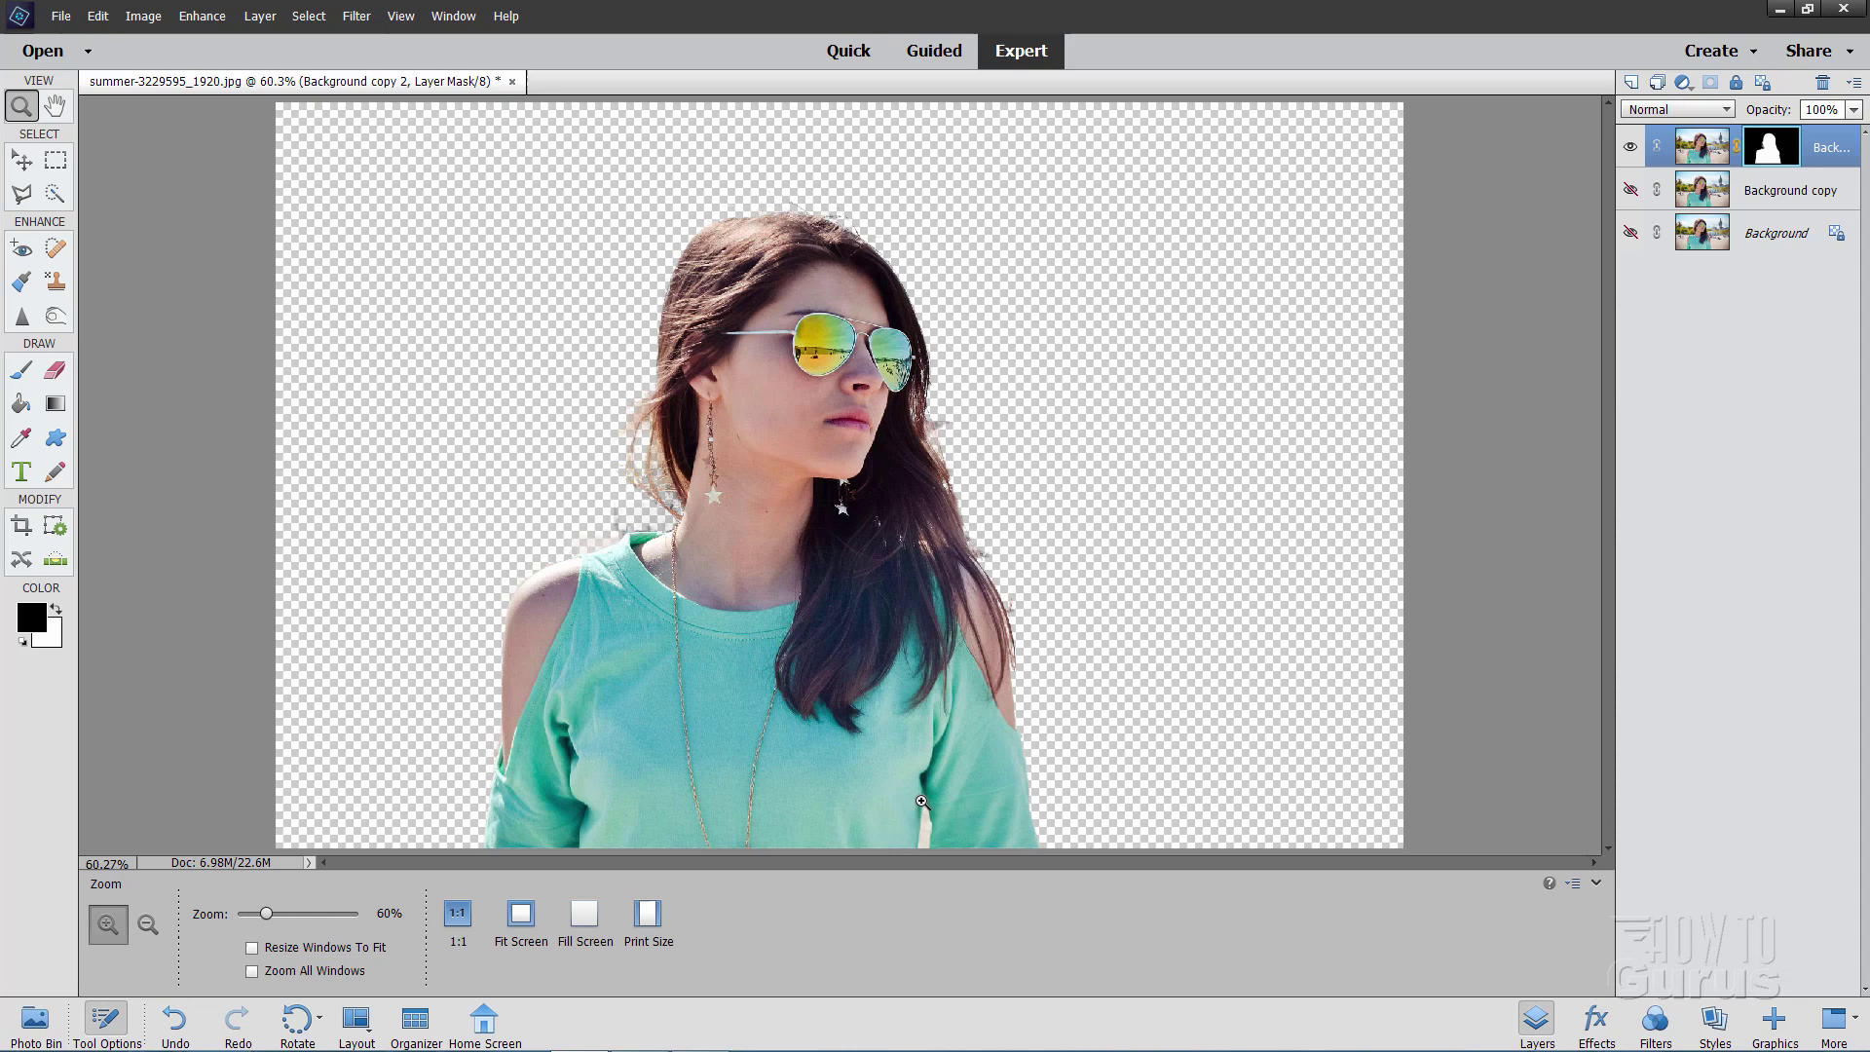
{"action": "left_click_drag", "start_coordinate": [930, 839], "coordinate": [907, 712]}
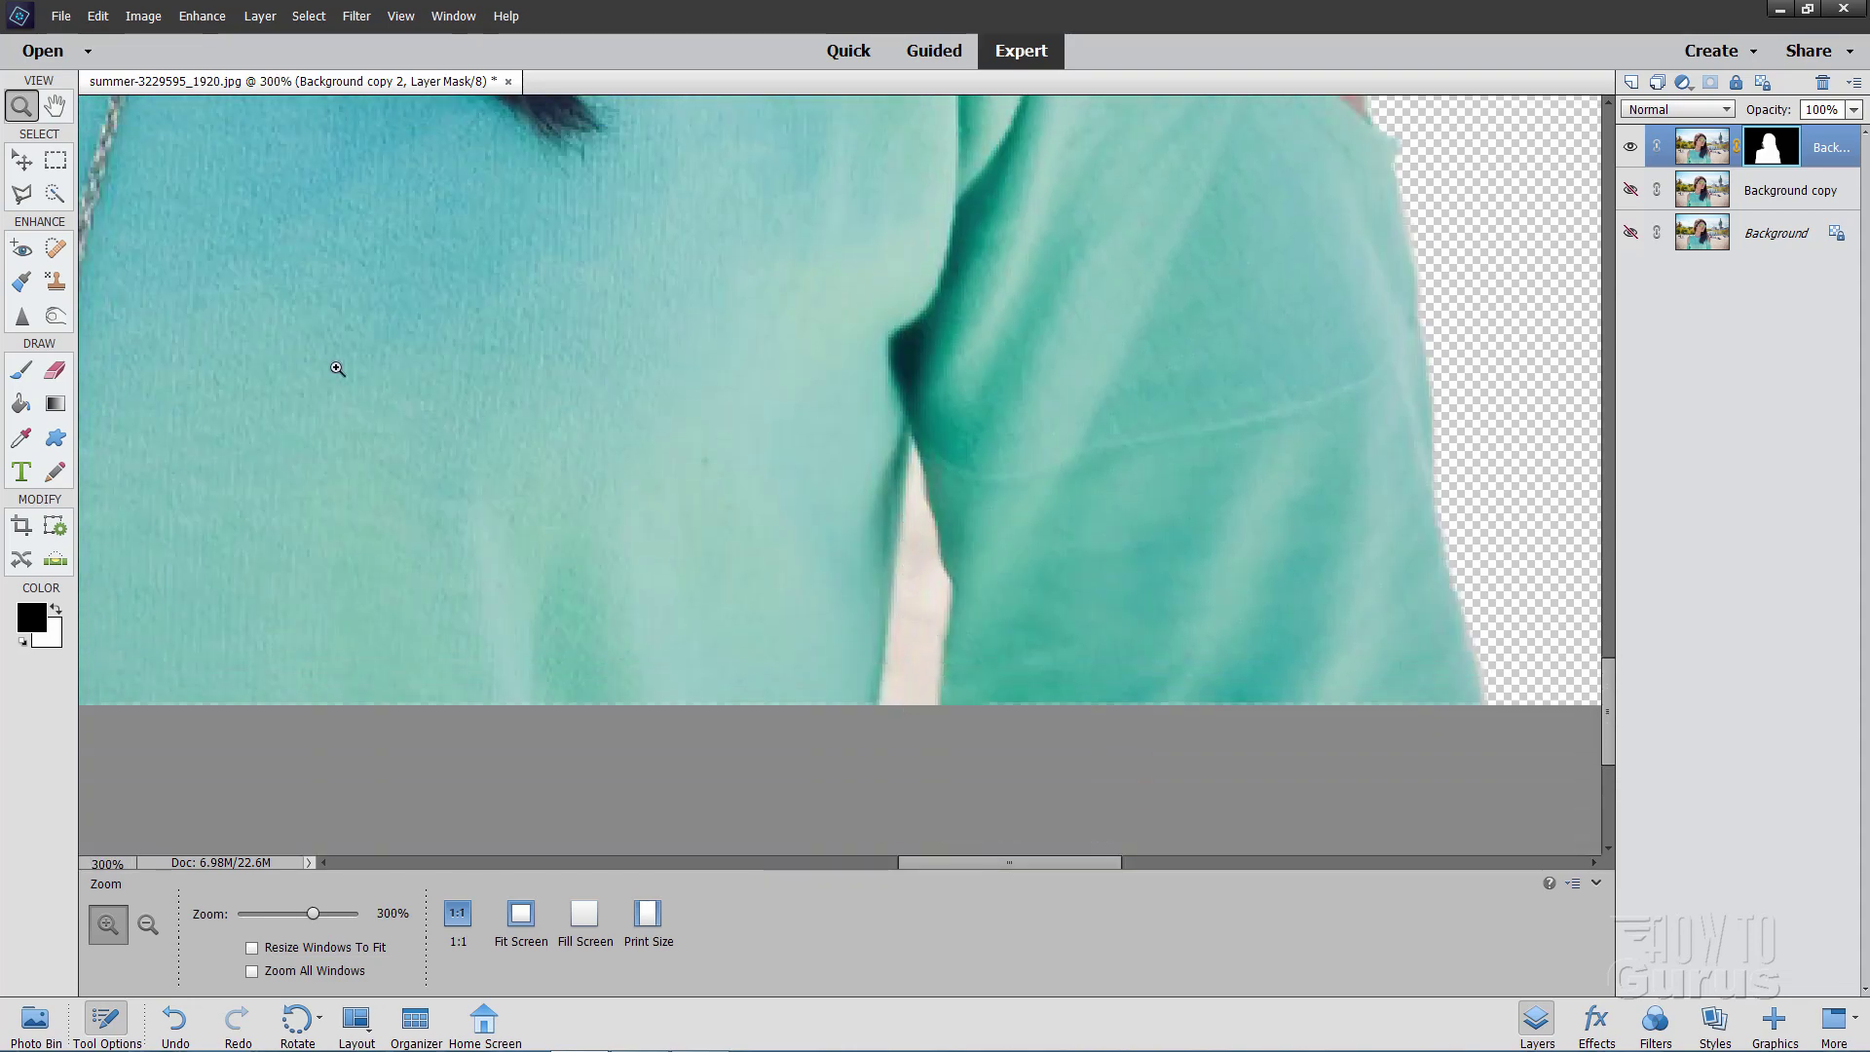
Step: Draw a polygonal selection around the gap between the right arm and torso
{"action": "left_click", "coordinate": [21, 194]}
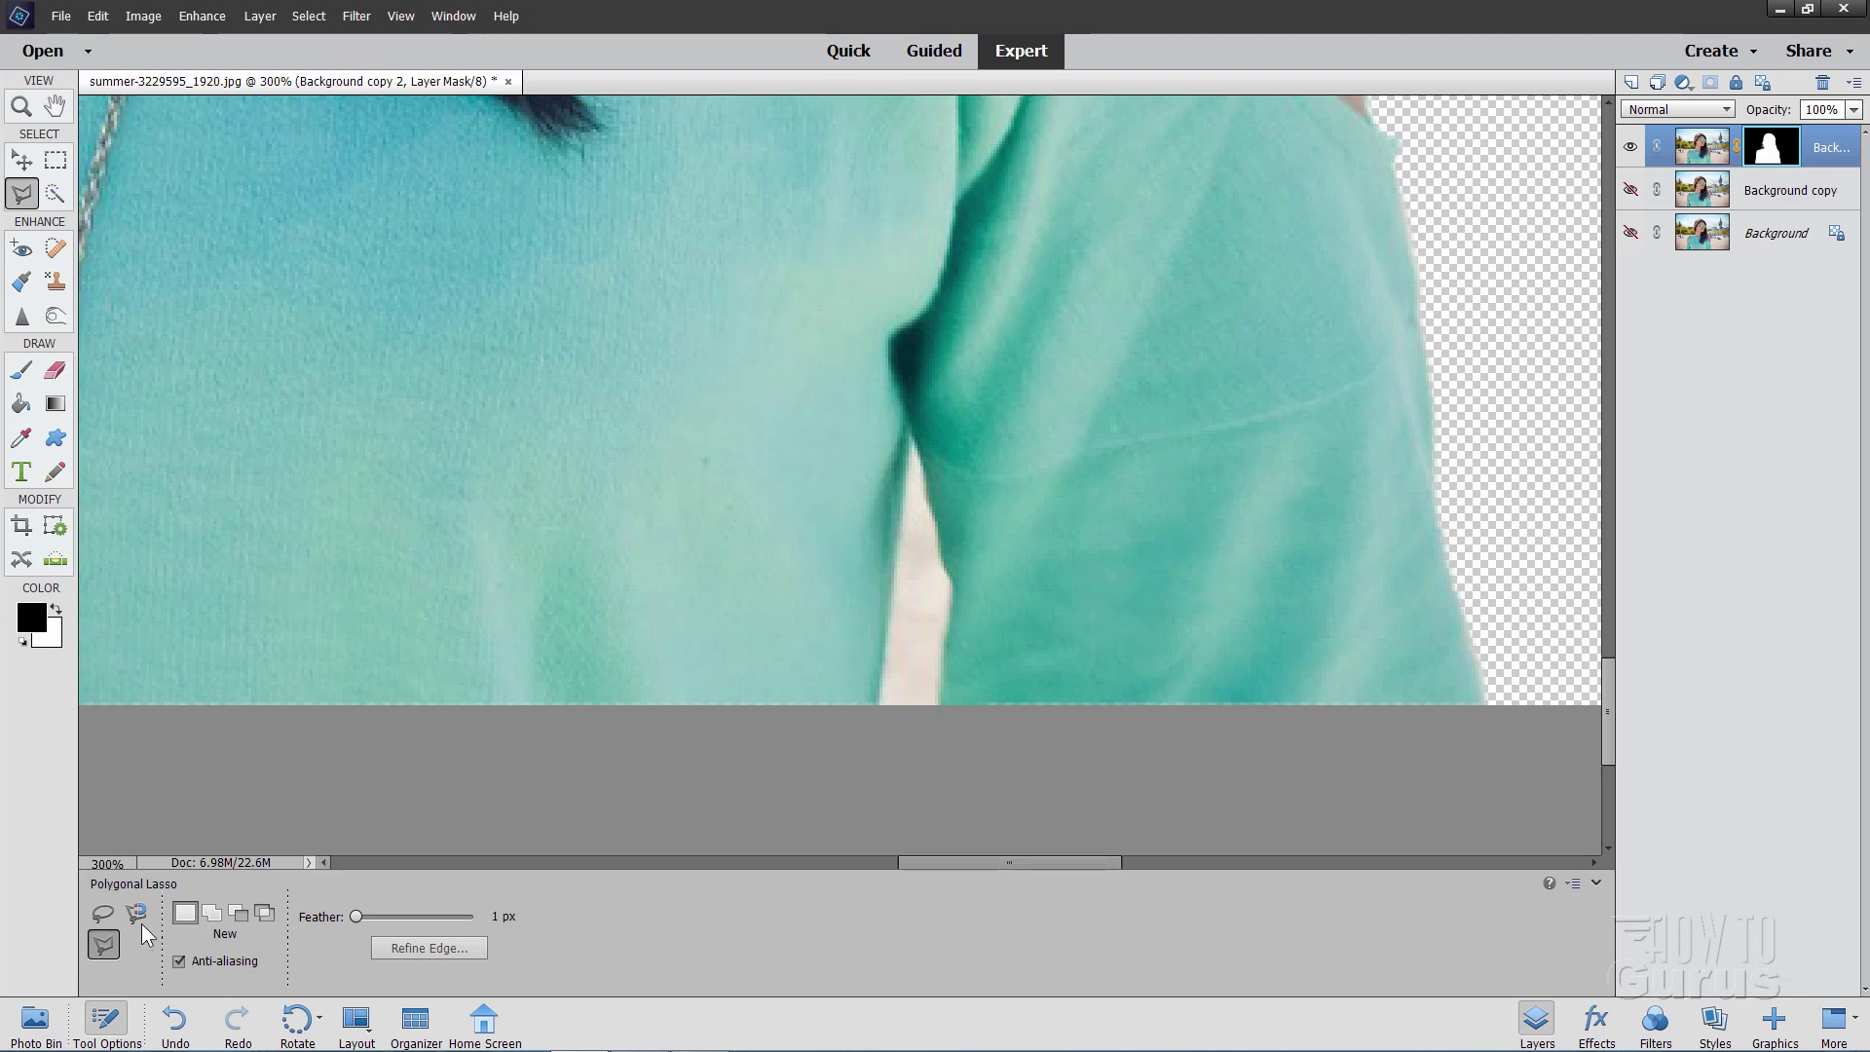
{"action": "left_click", "coordinate": [913, 444]}
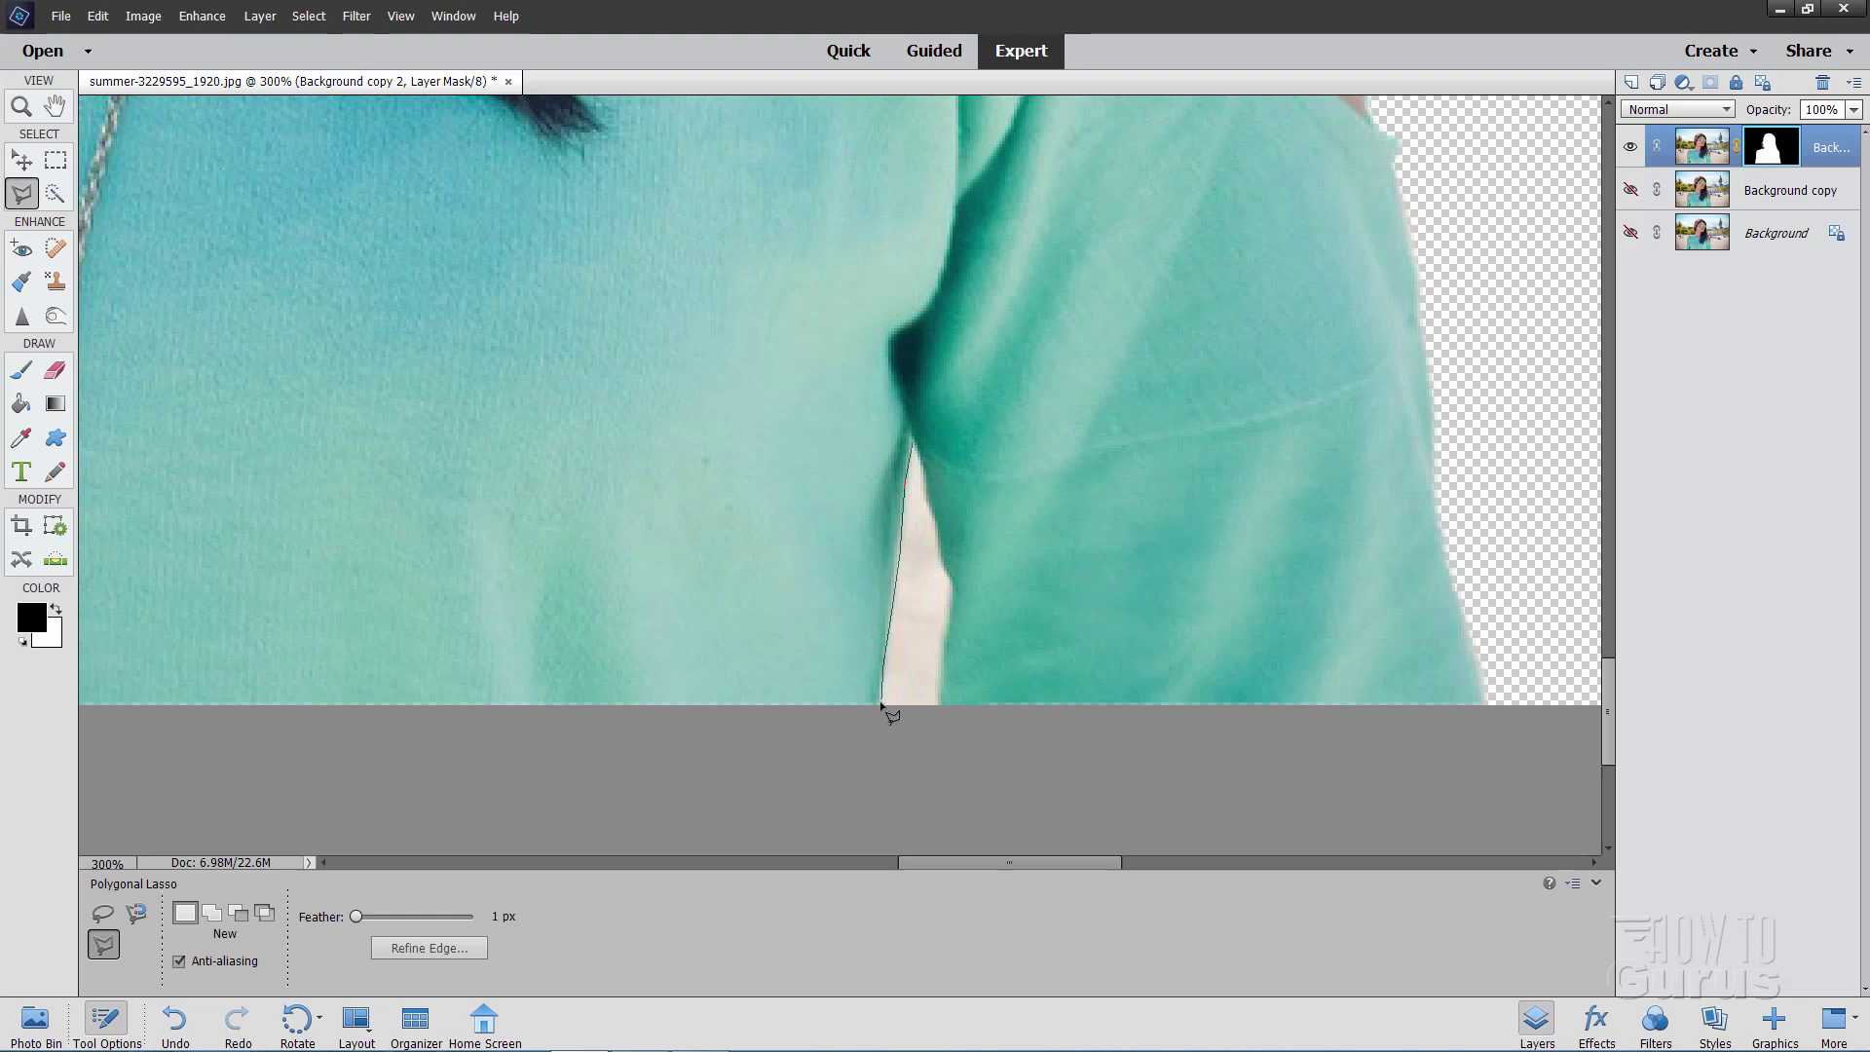
{"action": "left_click", "coordinate": [880, 711]}
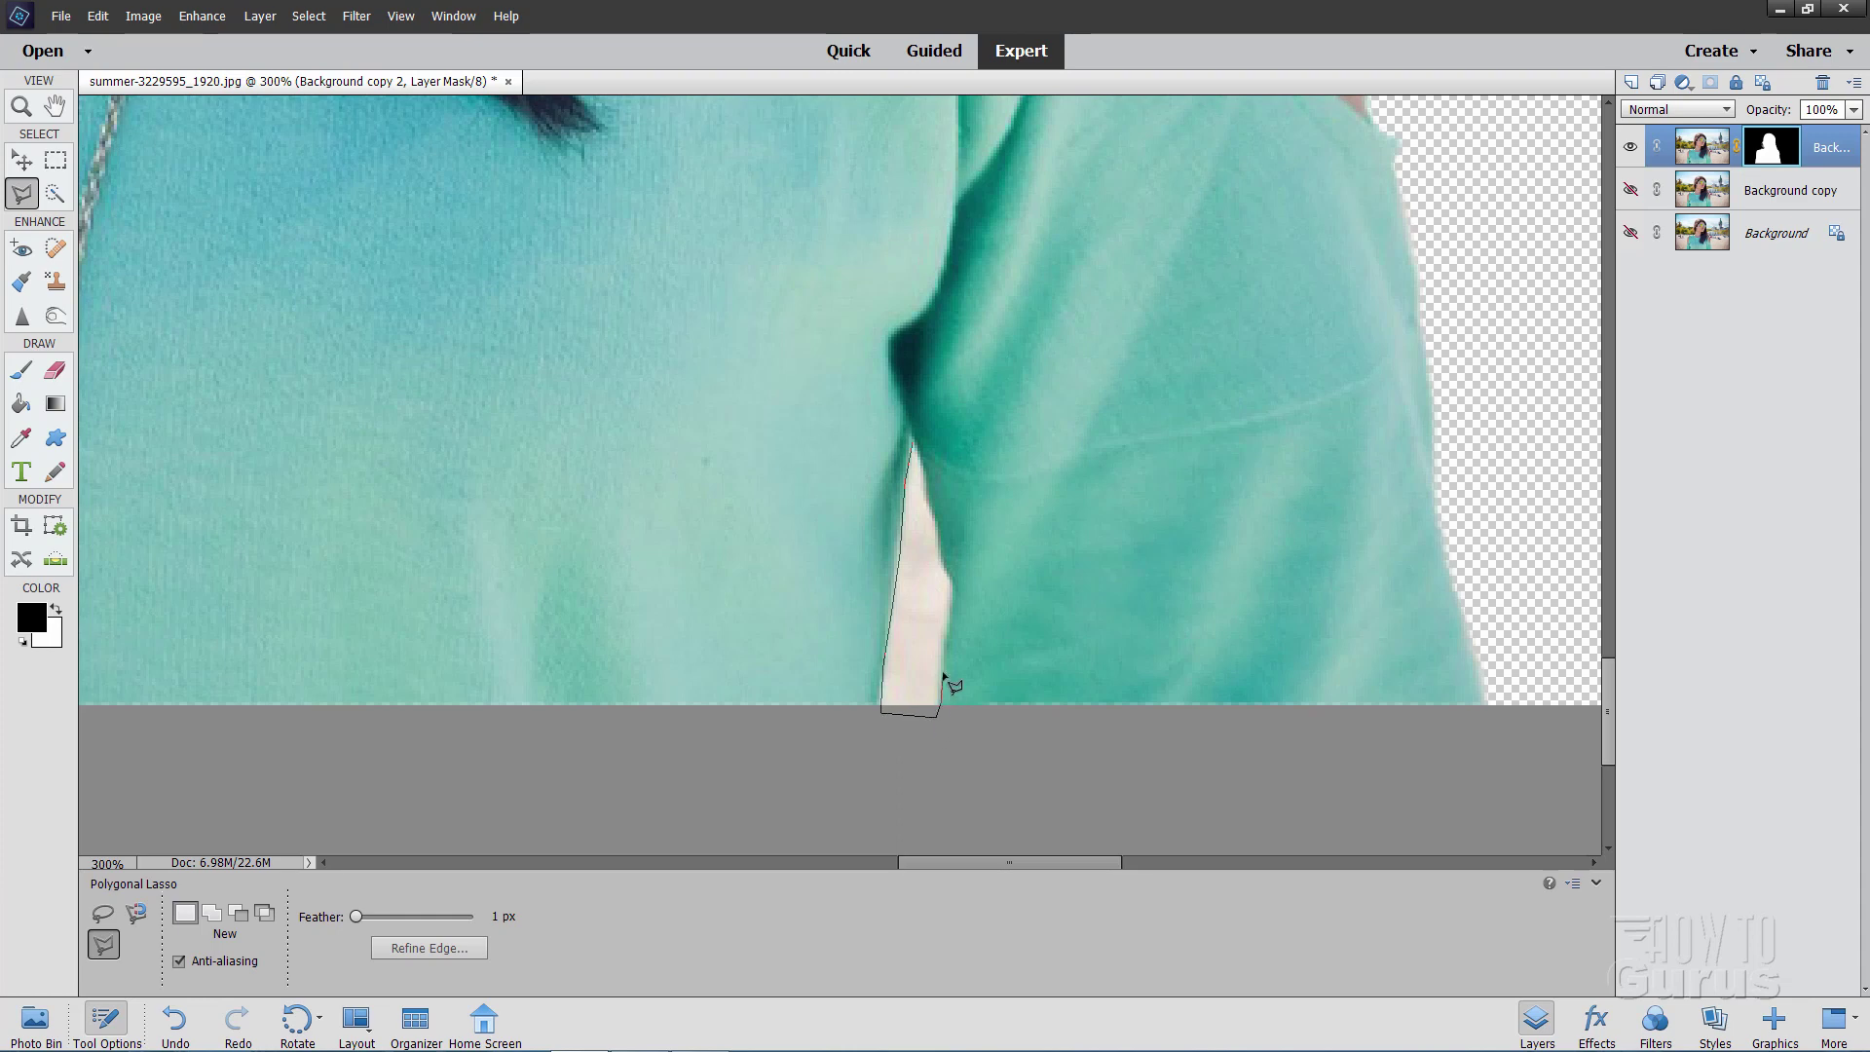
{"action": "left_click", "coordinate": [945, 638]}
{"action": "left_click", "coordinate": [911, 447]}
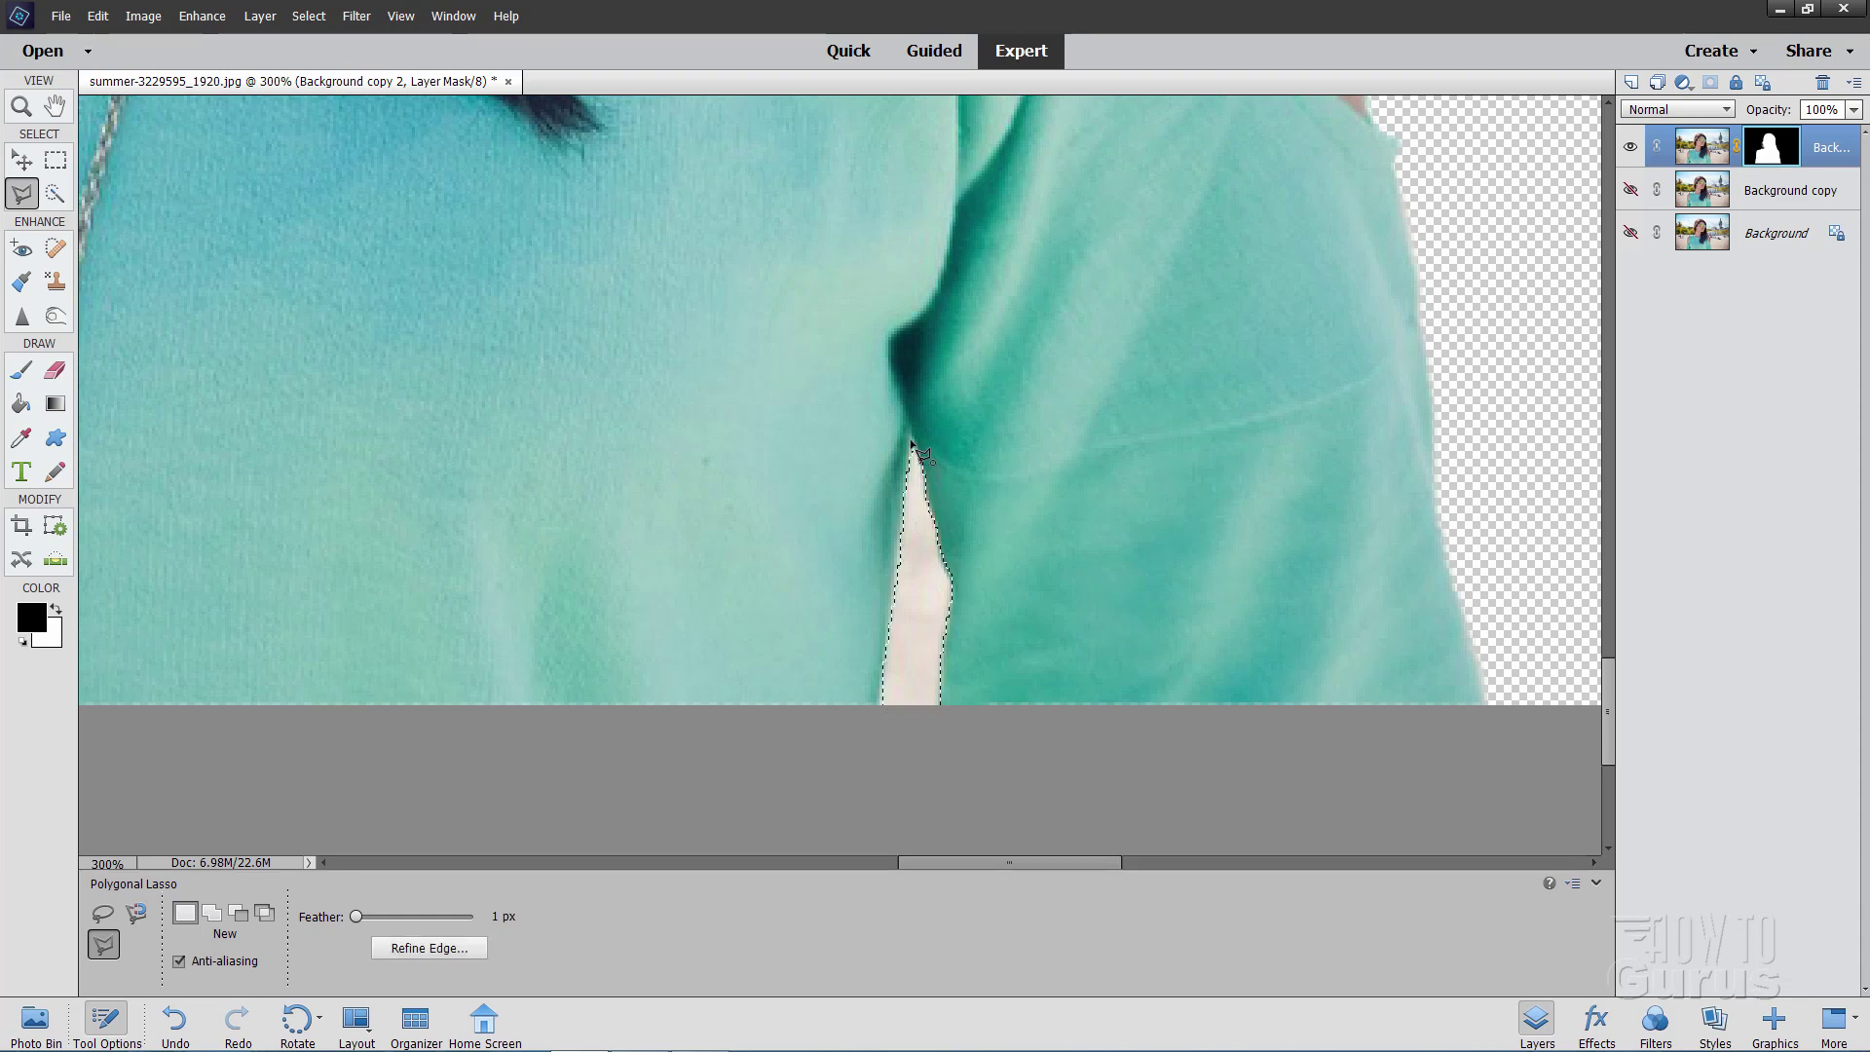
Step: Paint black on the mask inside the gap, then deselect
{"action": "left_click", "coordinate": [21, 371]}
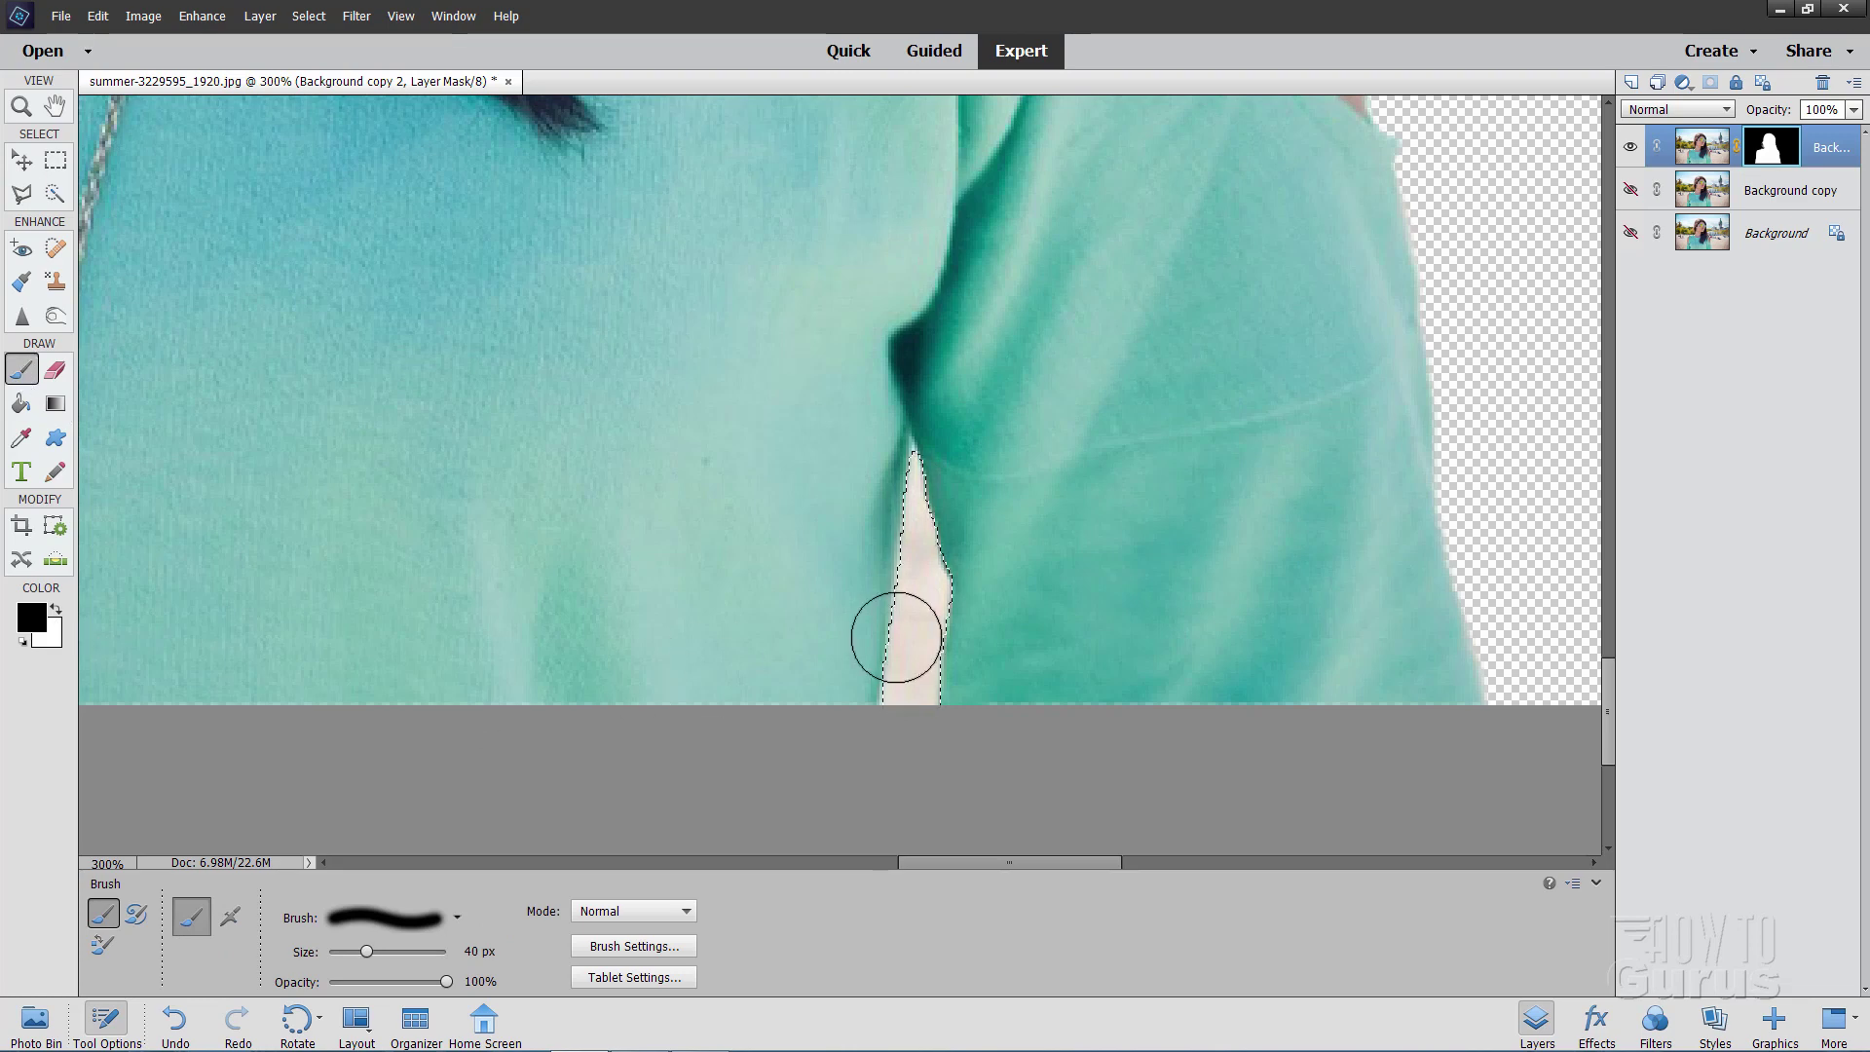
{"action": "mouse_move", "coordinate": [897, 634]}
{"action": "left_mouse_down"}
{"action": "mouse_move", "coordinate": [884, 486]}
{"action": "mouse_move", "coordinate": [940, 527]}
{"action": "mouse_move", "coordinate": [954, 708]}
{"action": "mouse_move", "coordinate": [886, 706]}
{"action": "left_mouse_up"}
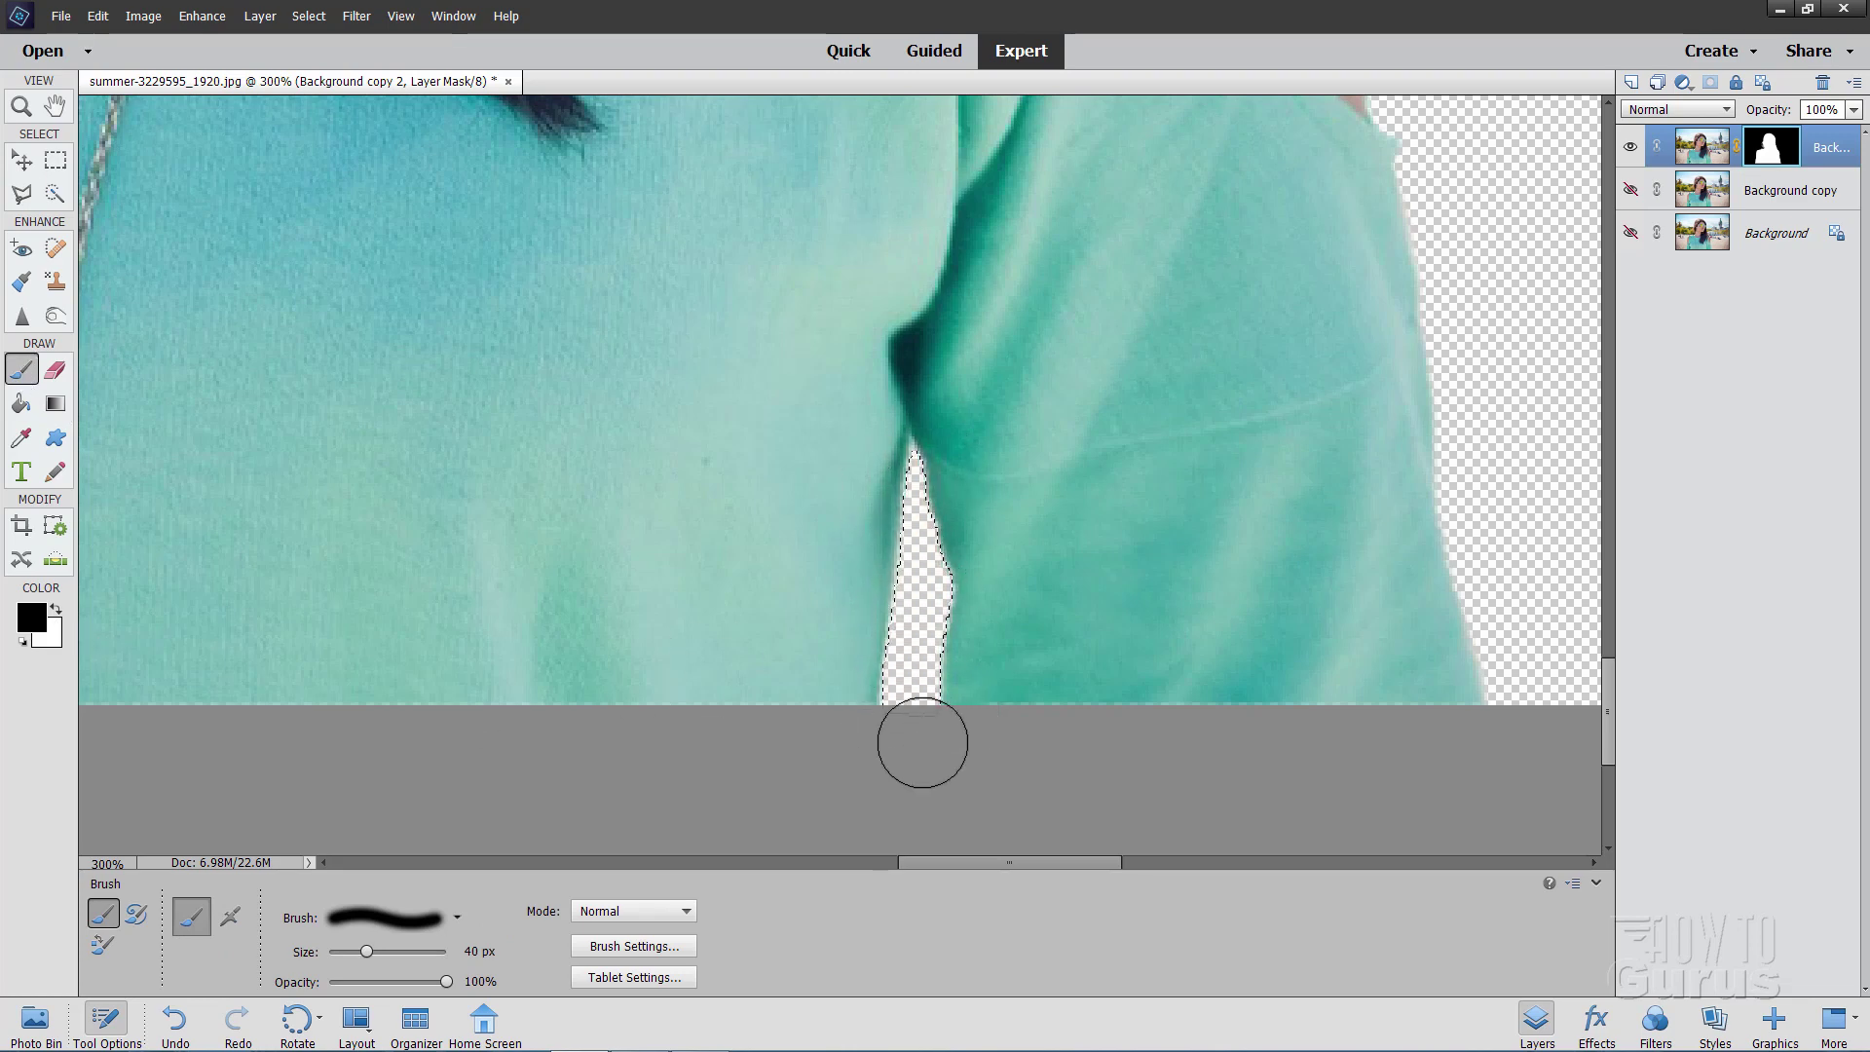
{"action": "left_click", "coordinate": [308, 32]}
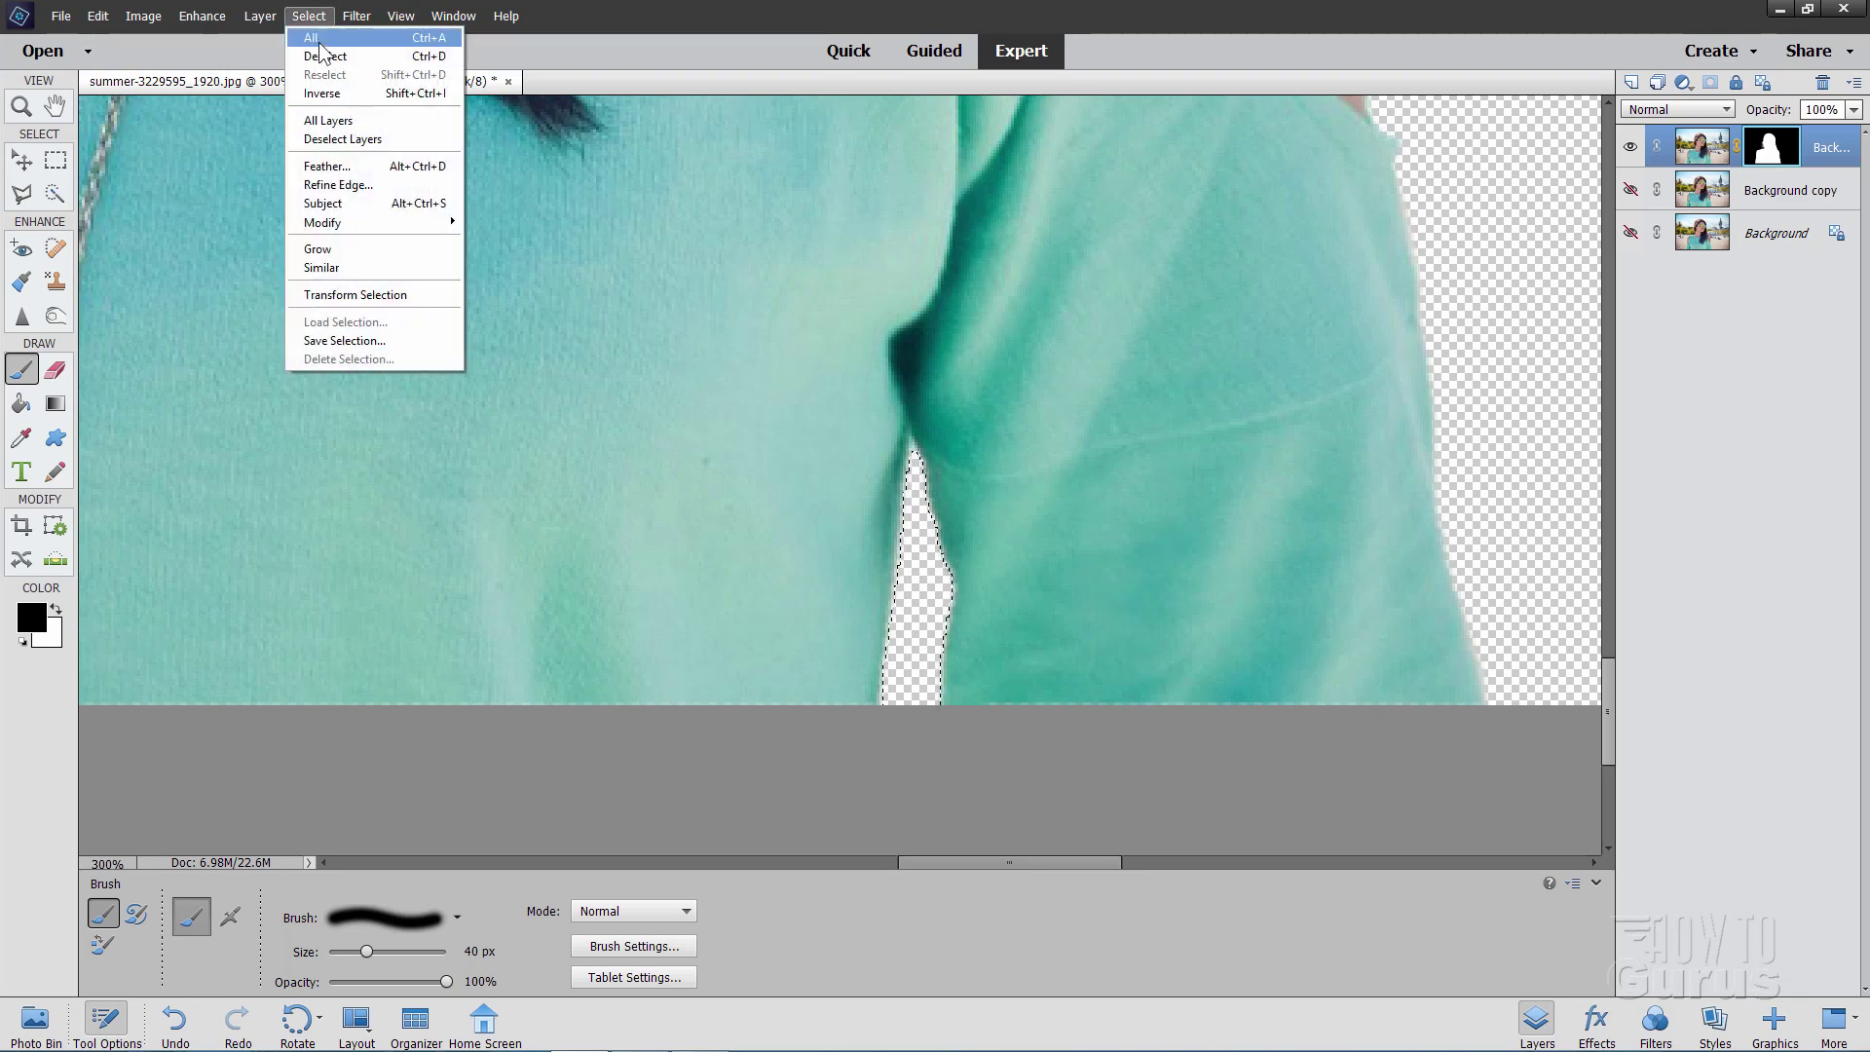
{"action": "left_click", "coordinate": [327, 53]}
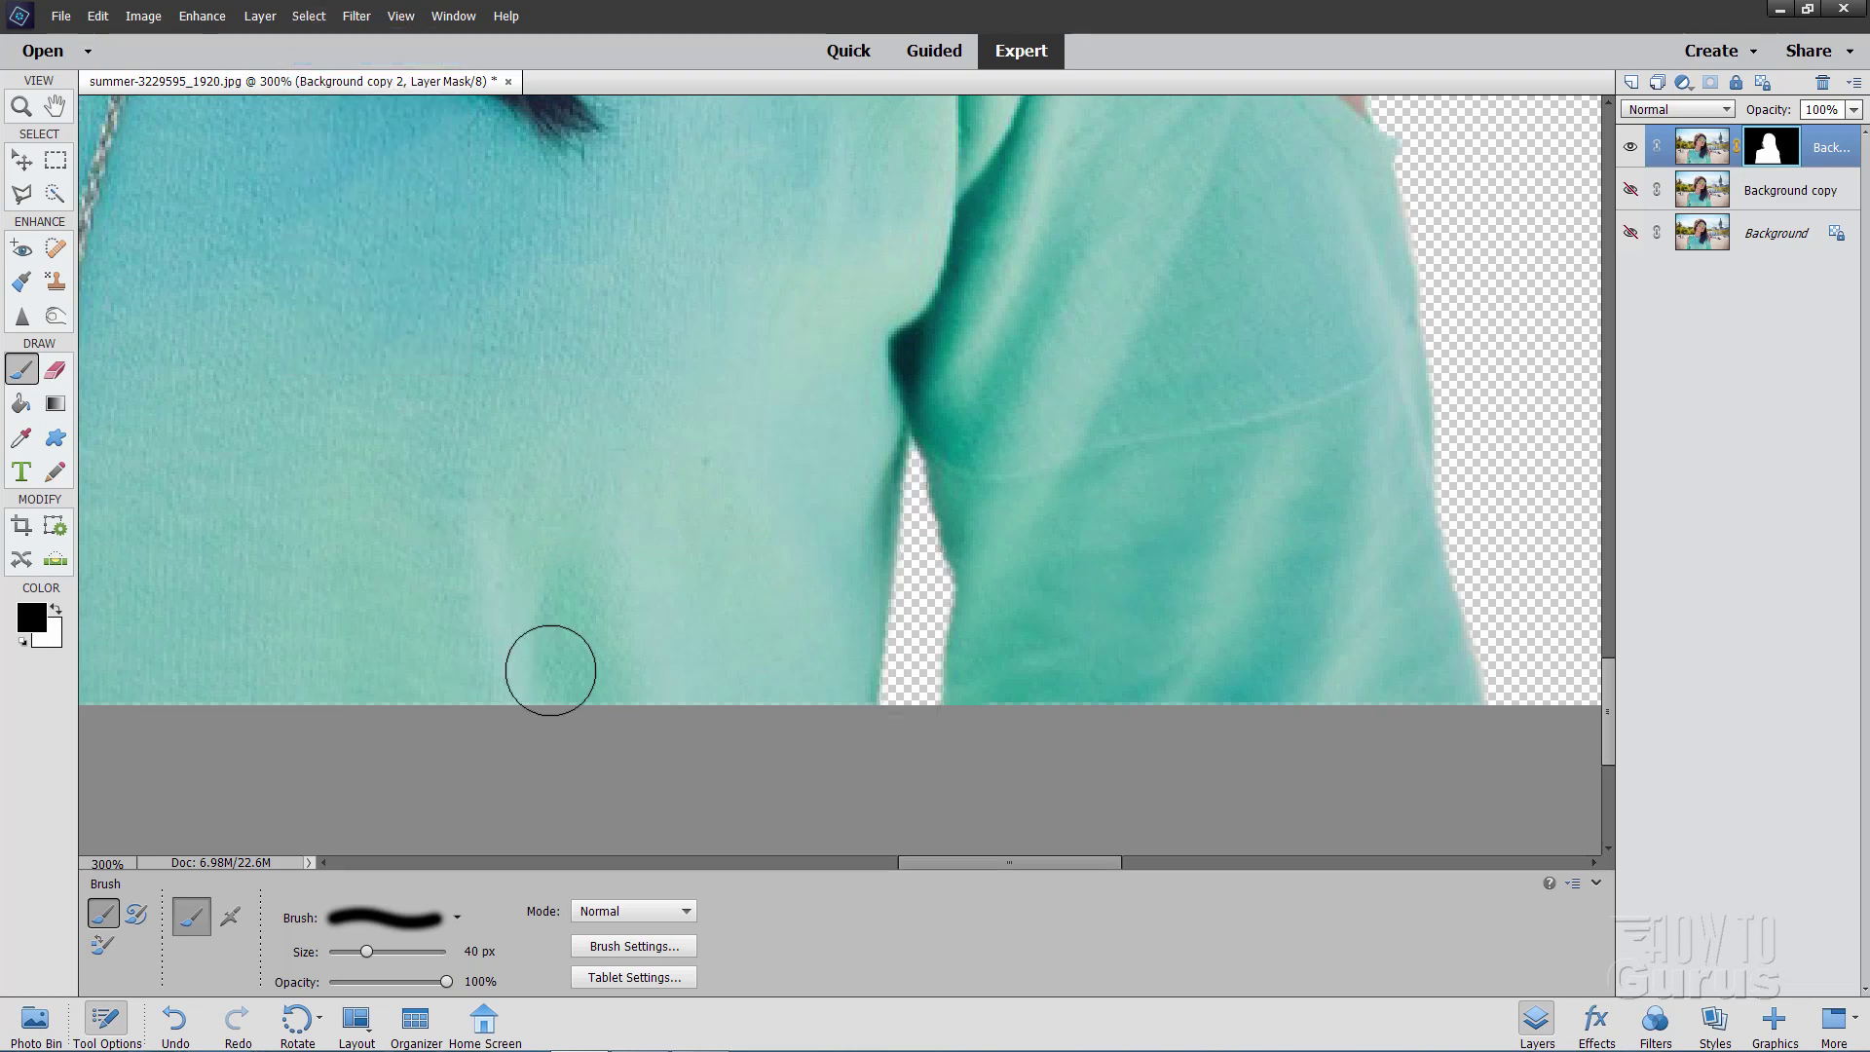
{"action": "key", "text": "space"}
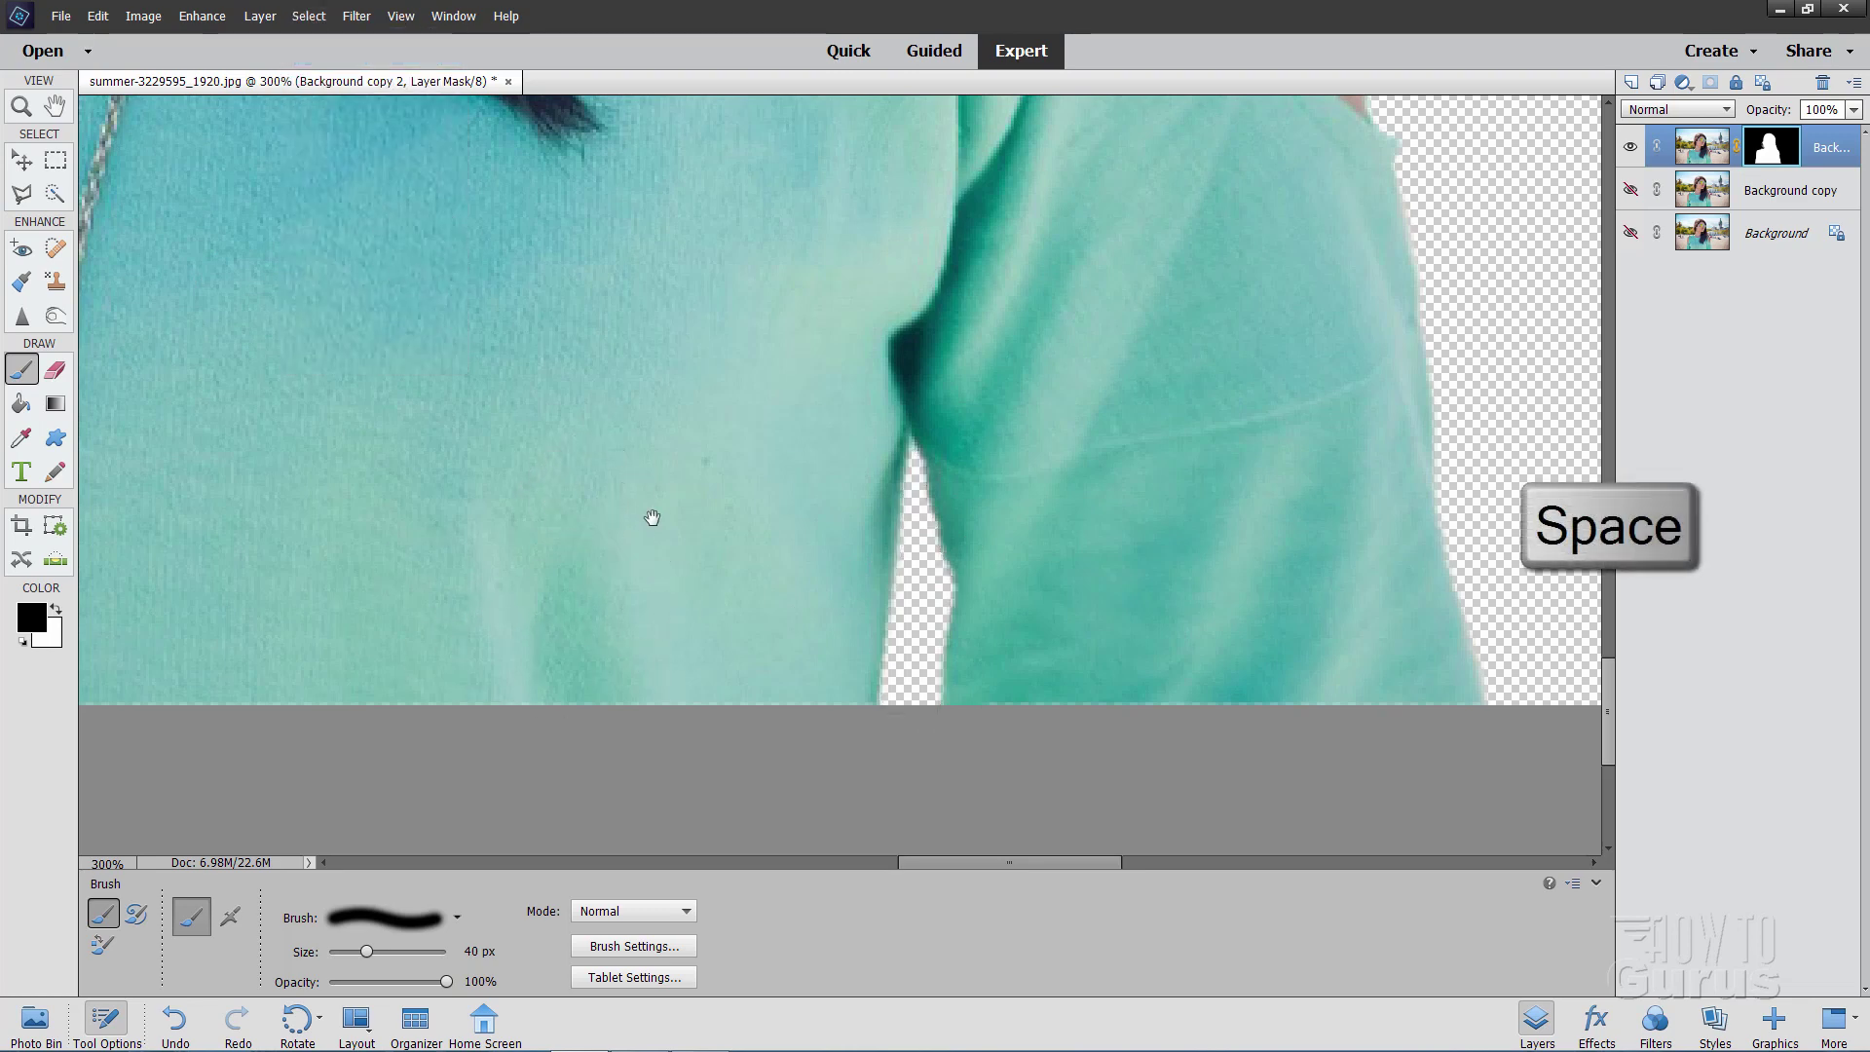
Step: Outline the background fringe beside the skin edge with a closed polygonal selection
{"action": "mouse_move", "coordinate": [468, 283]}
{"action": "left_mouse_down"}
{"action": "mouse_move", "coordinate": [509, 409]}
{"action": "mouse_move", "coordinate": [639, 585]}
{"action": "mouse_move", "coordinate": [634, 514]}
{"action": "mouse_move", "coordinate": [680, 460]}
{"action": "mouse_move", "coordinate": [710, 588]}
{"action": "mouse_move", "coordinate": [739, 405]}
{"action": "mouse_move", "coordinate": [660, 382]}
{"action": "left_mouse_up"}
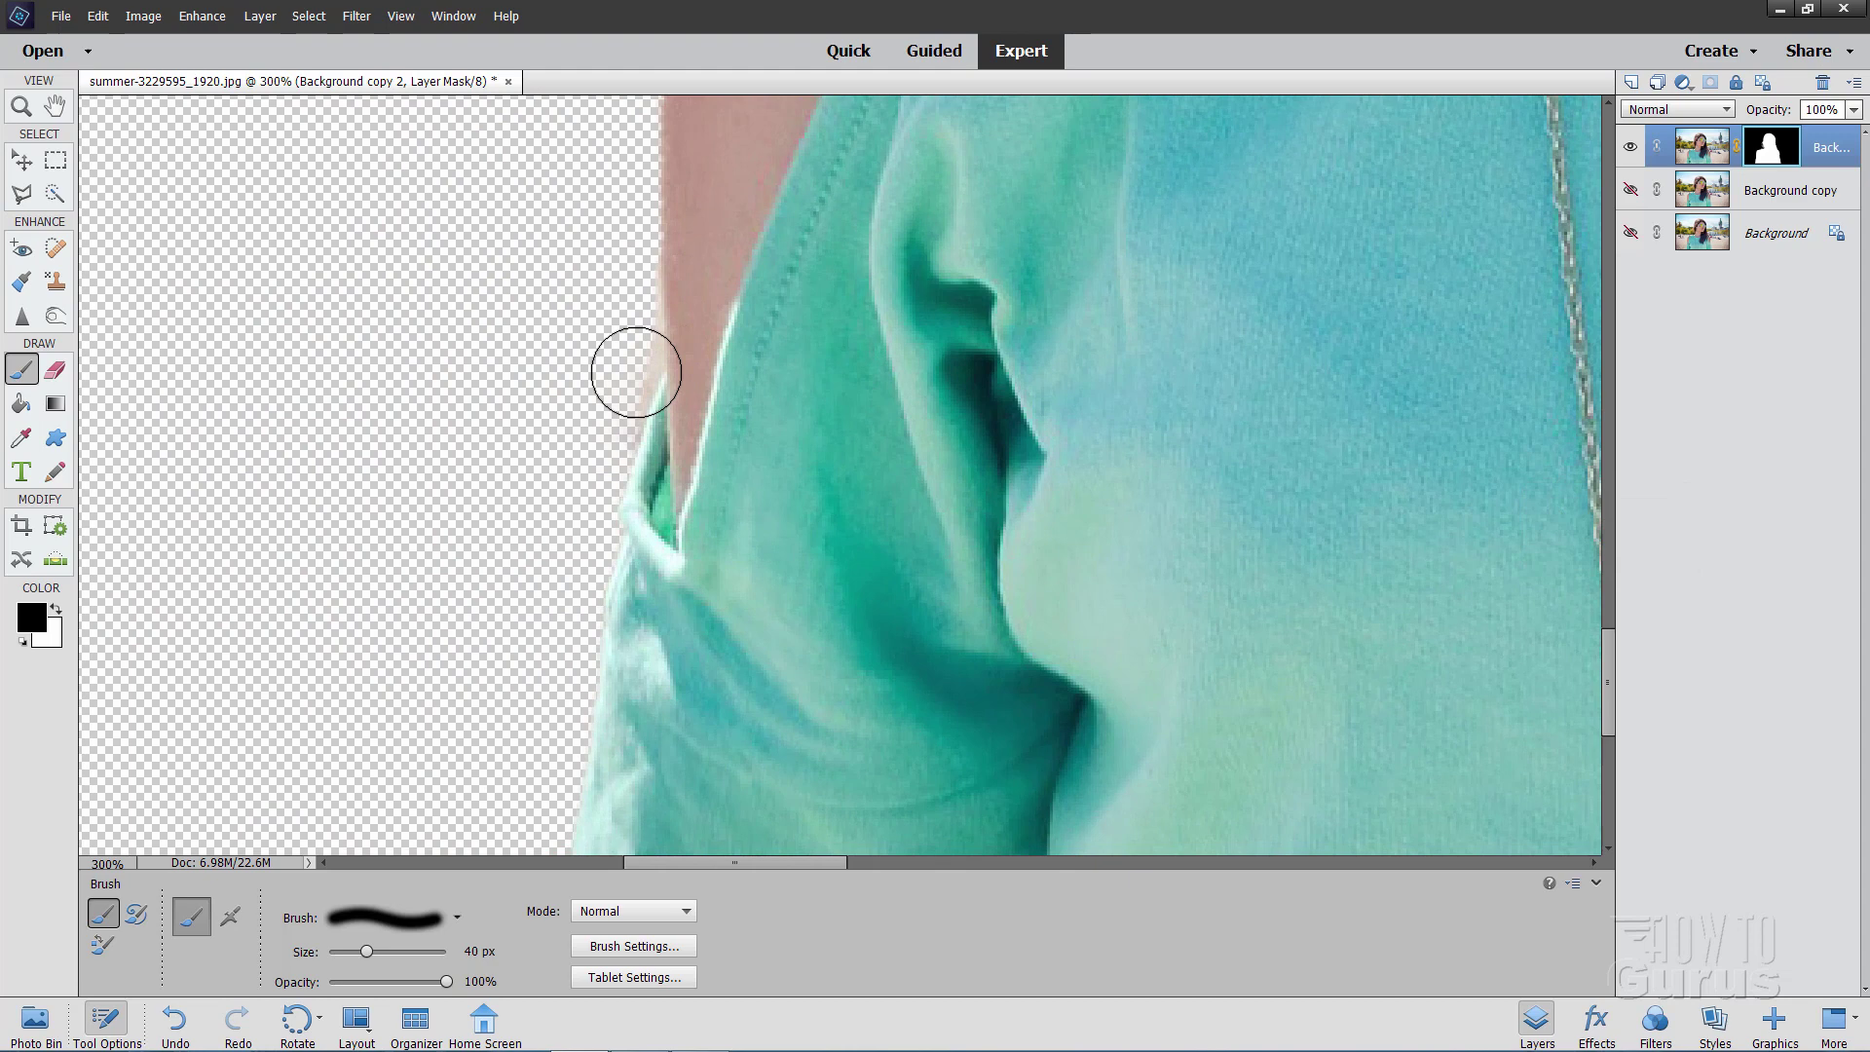
{"action": "left_click", "coordinate": [21, 193]}
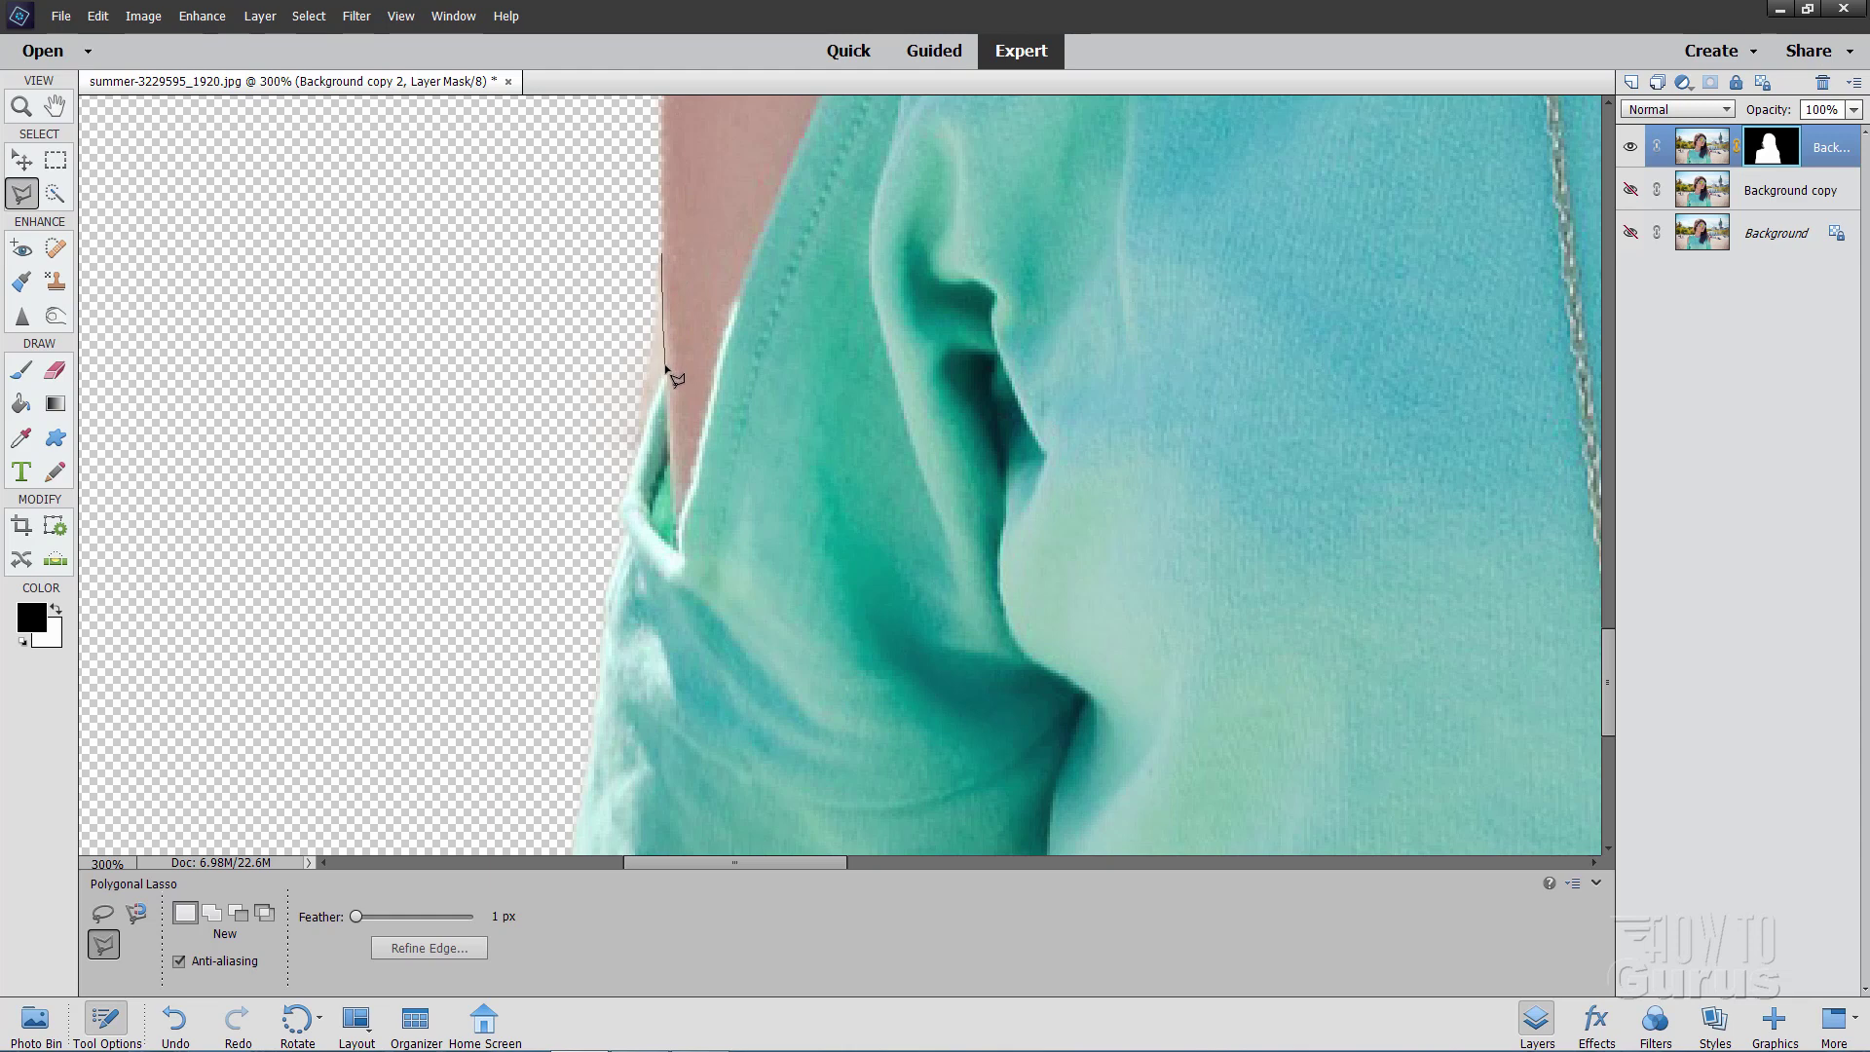
{"action": "left_click", "coordinate": [664, 370]}
{"action": "left_click", "coordinate": [633, 464]}
{"action": "left_click", "coordinate": [549, 397]}
{"action": "left_click", "coordinate": [607, 246]}
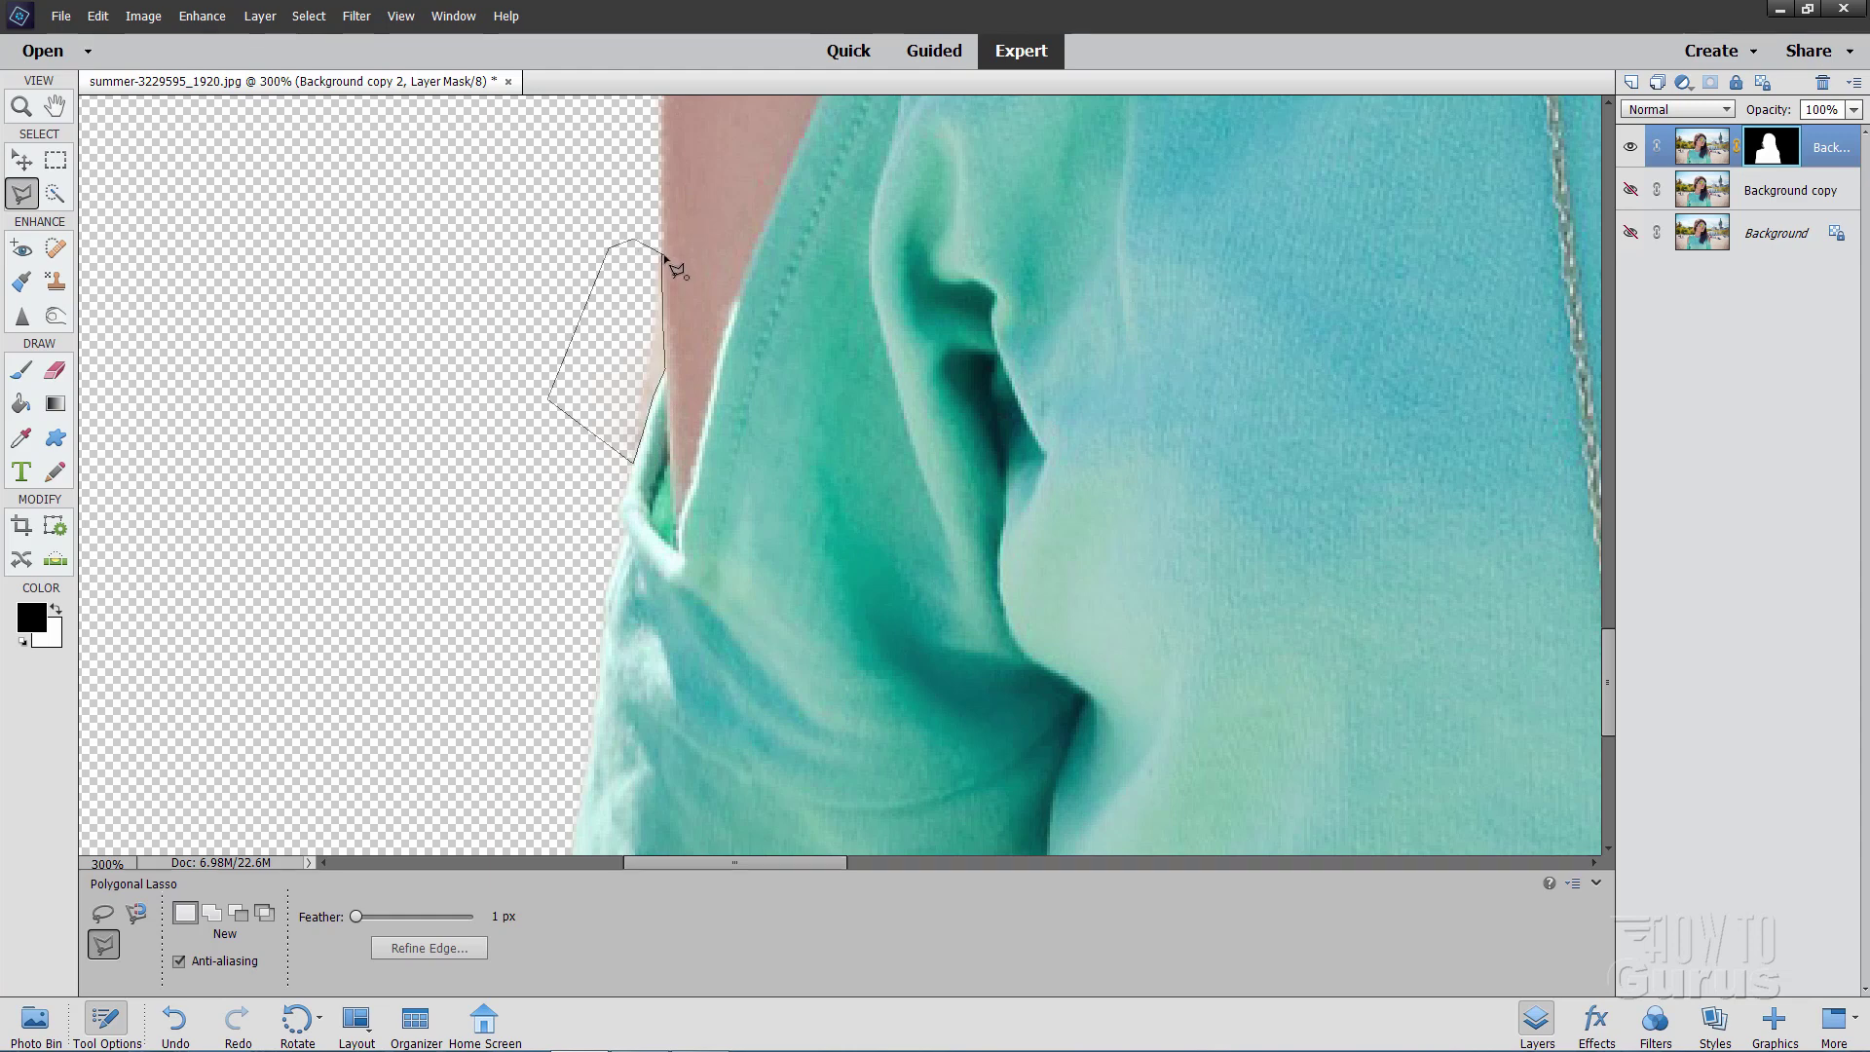
{"action": "left_click", "coordinate": [669, 261]}
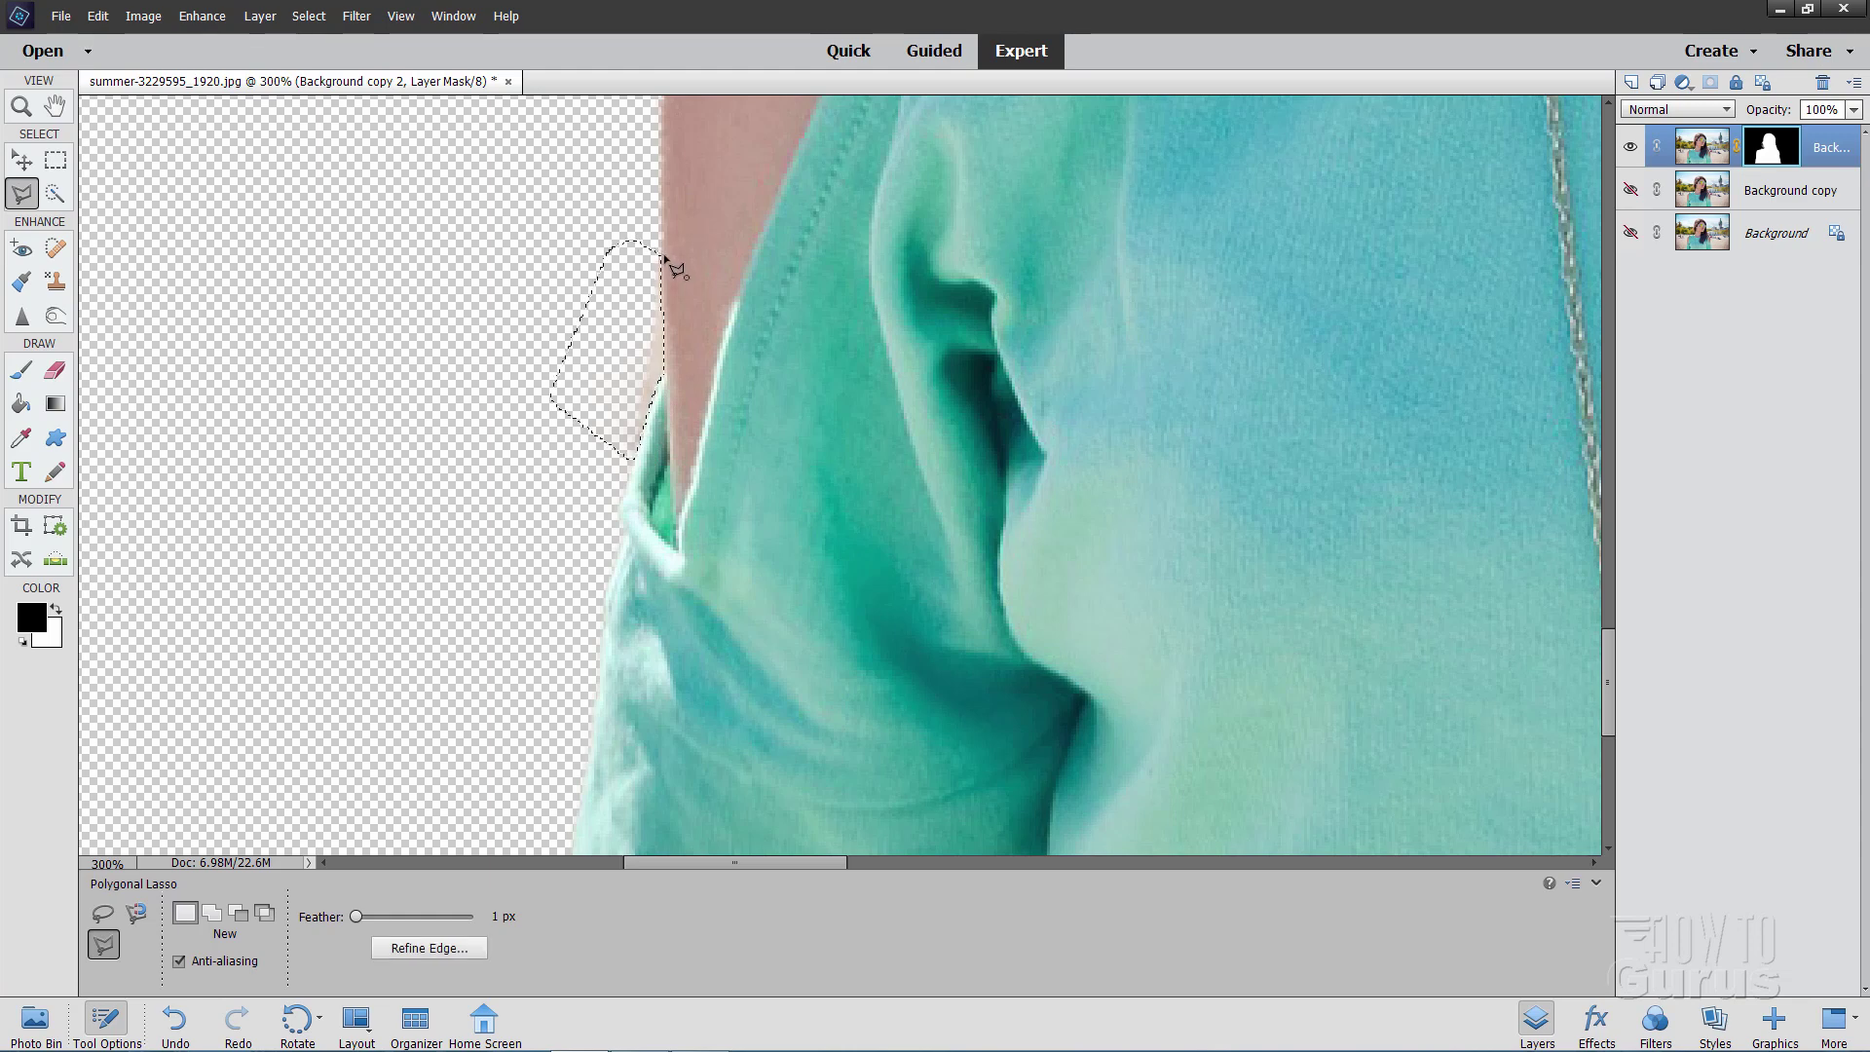
Step: Bring the left shoulder into view and start a polygonal outline along its edge
{"action": "left_click", "coordinate": [22, 369]}
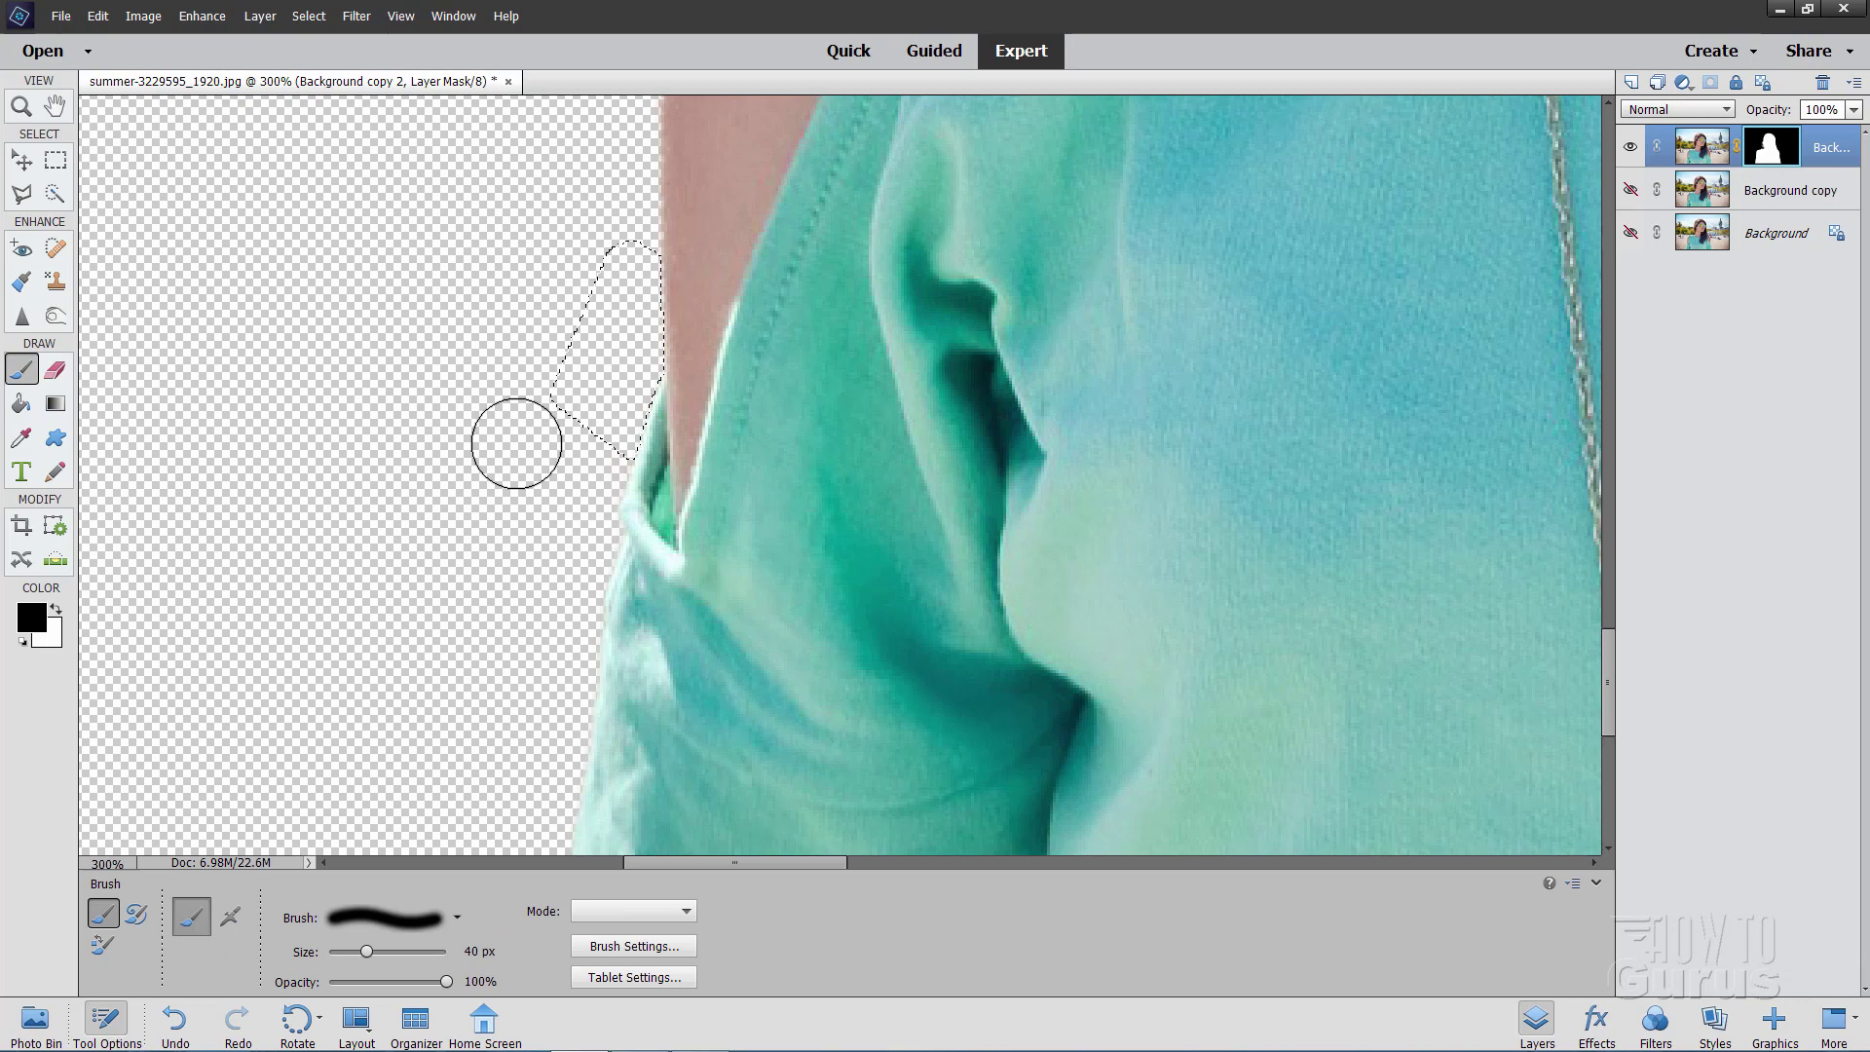
{"action": "left_click", "coordinate": [22, 159]}
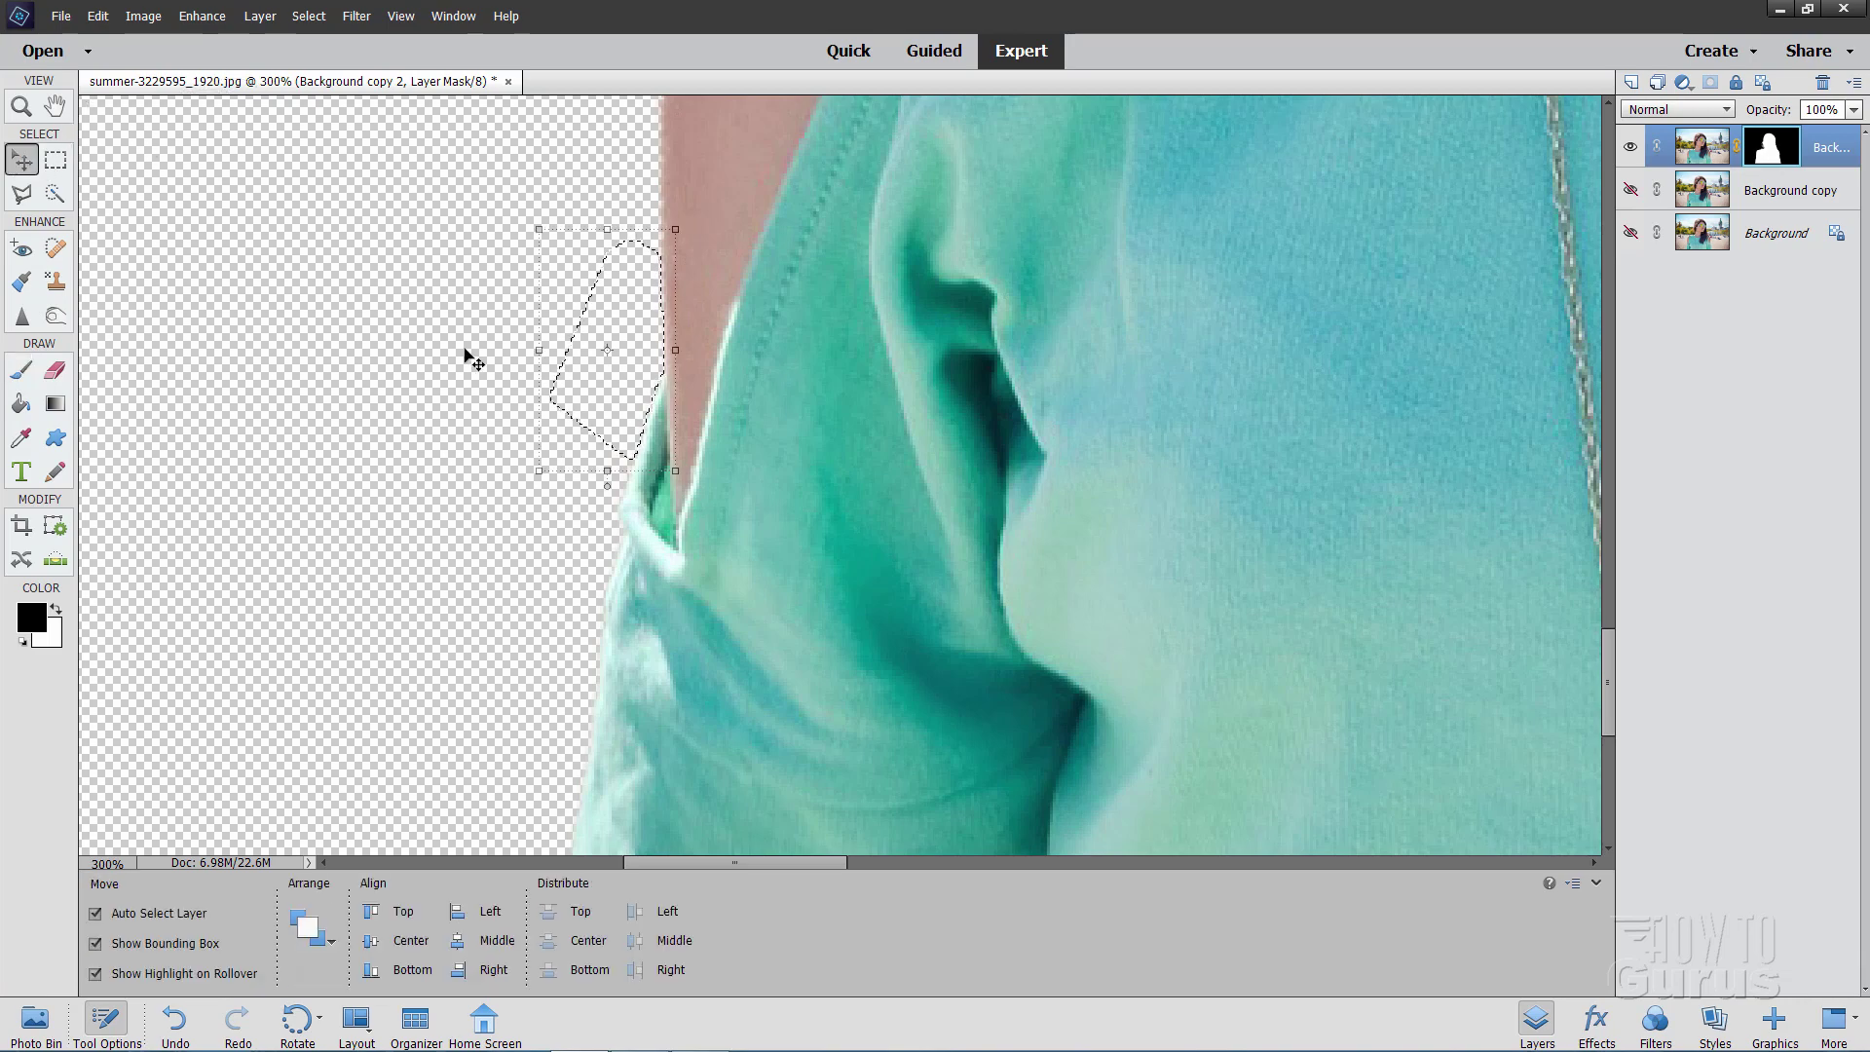
{"action": "scroll", "coordinate": [647, 230], "scroll_direction": "up", "scroll_amount": 10}
{"action": "scroll", "coordinate": [646, 230], "scroll_direction": "right", "scroll_amount": 5}
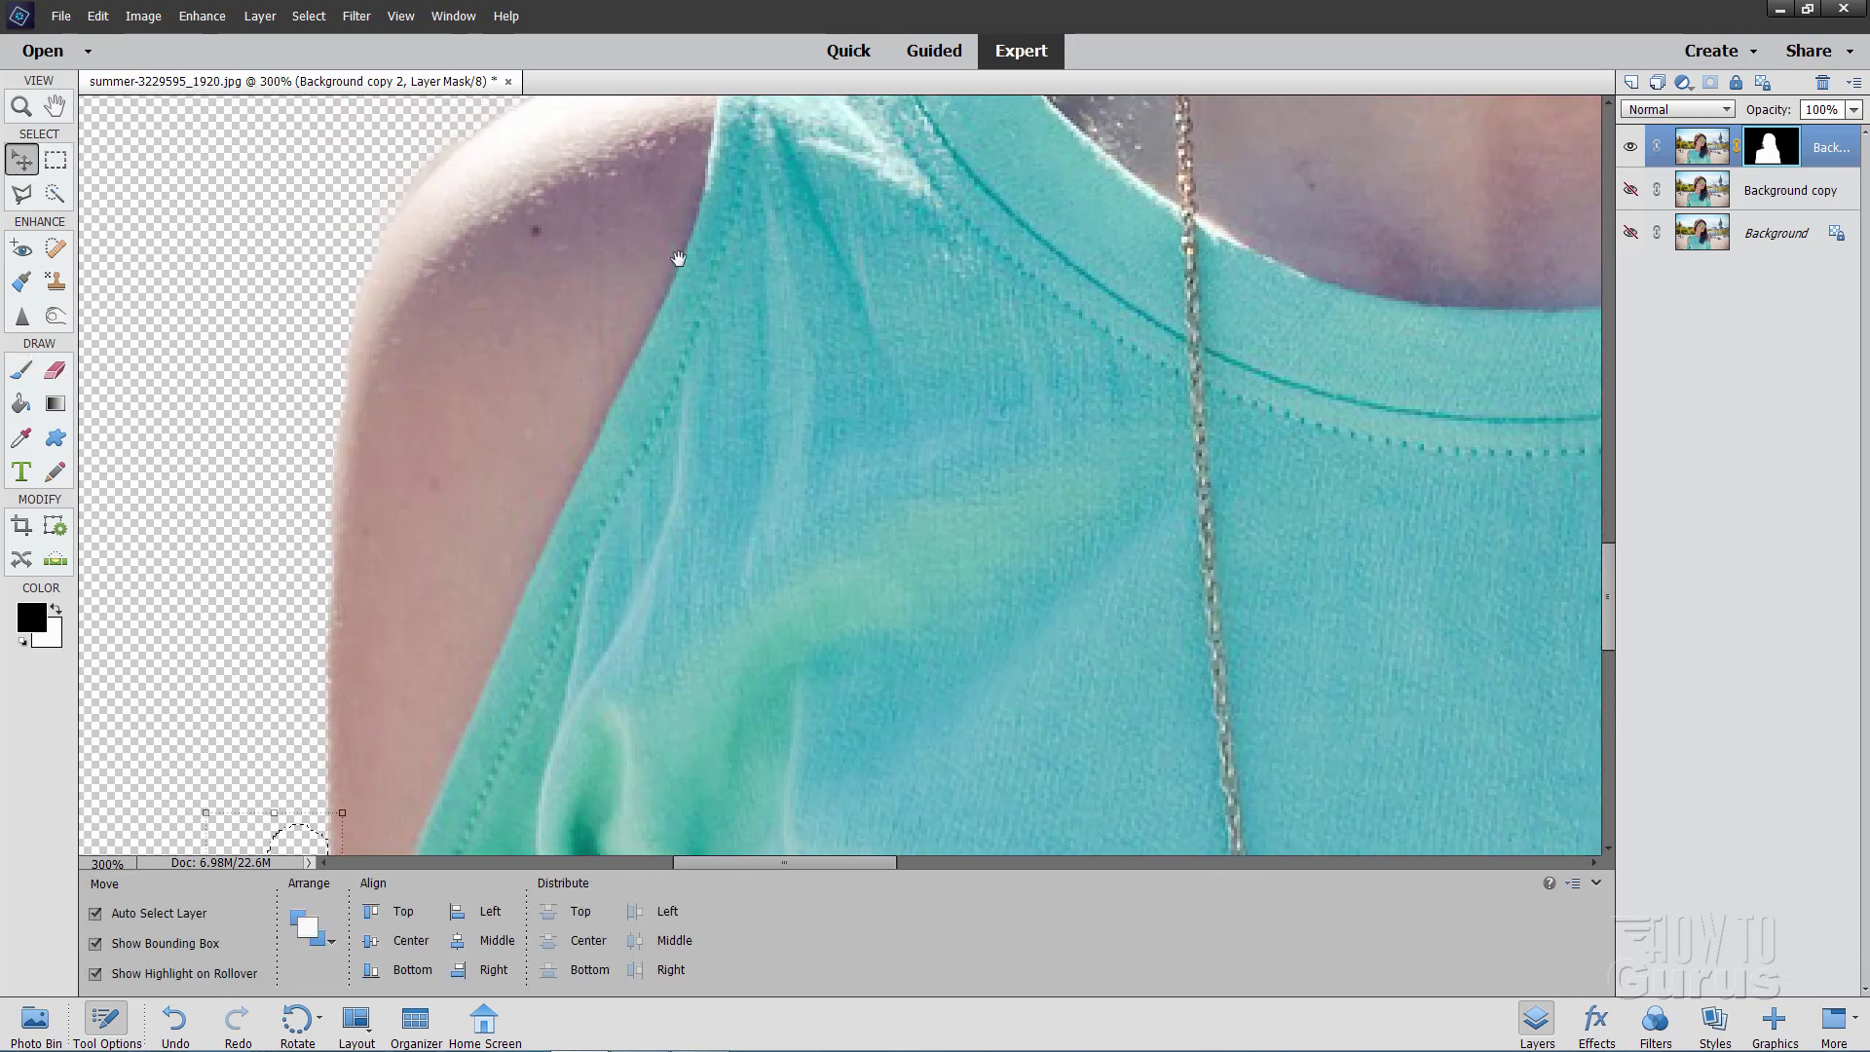
{"action": "scroll", "coordinate": [633, 365], "scroll_direction": "up", "scroll_amount": 3}
{"action": "scroll", "coordinate": [633, 365], "scroll_direction": "right", "scroll_amount": 3}
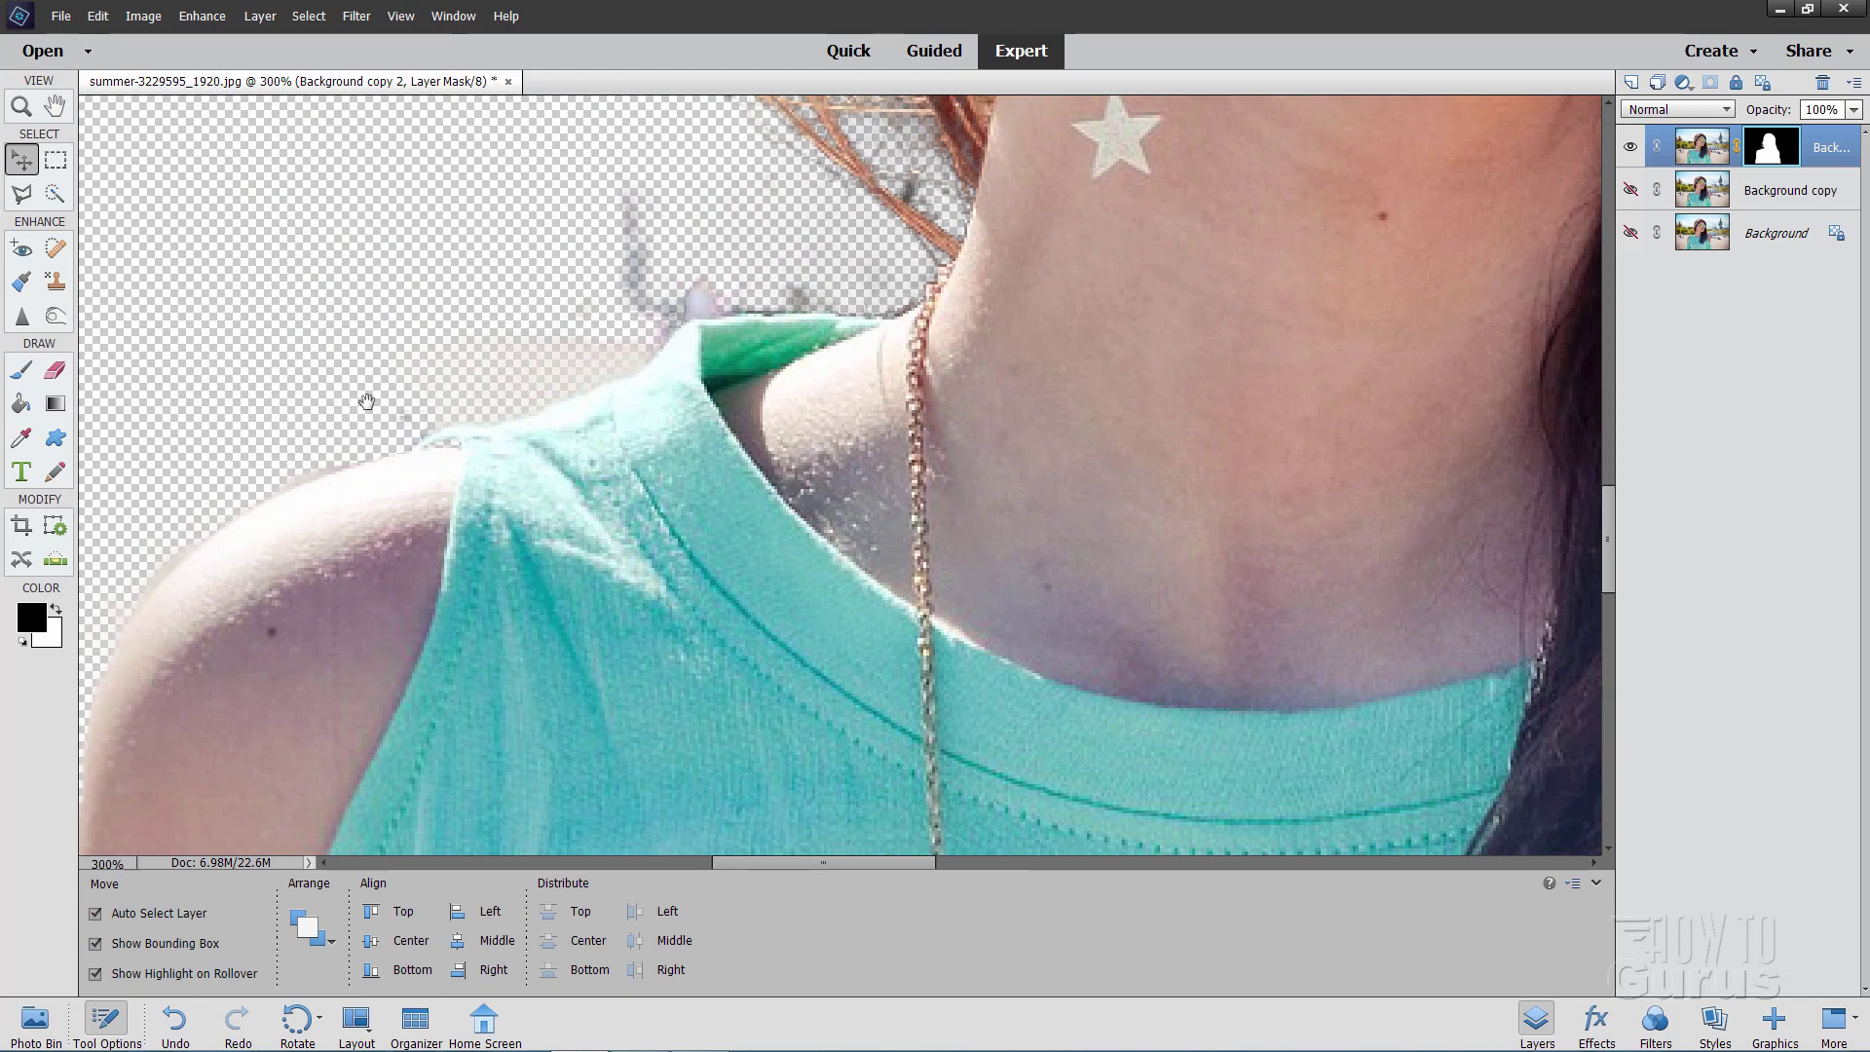
{"action": "left_click_drag", "start_coordinate": [367, 401], "coordinate": [481, 334]}
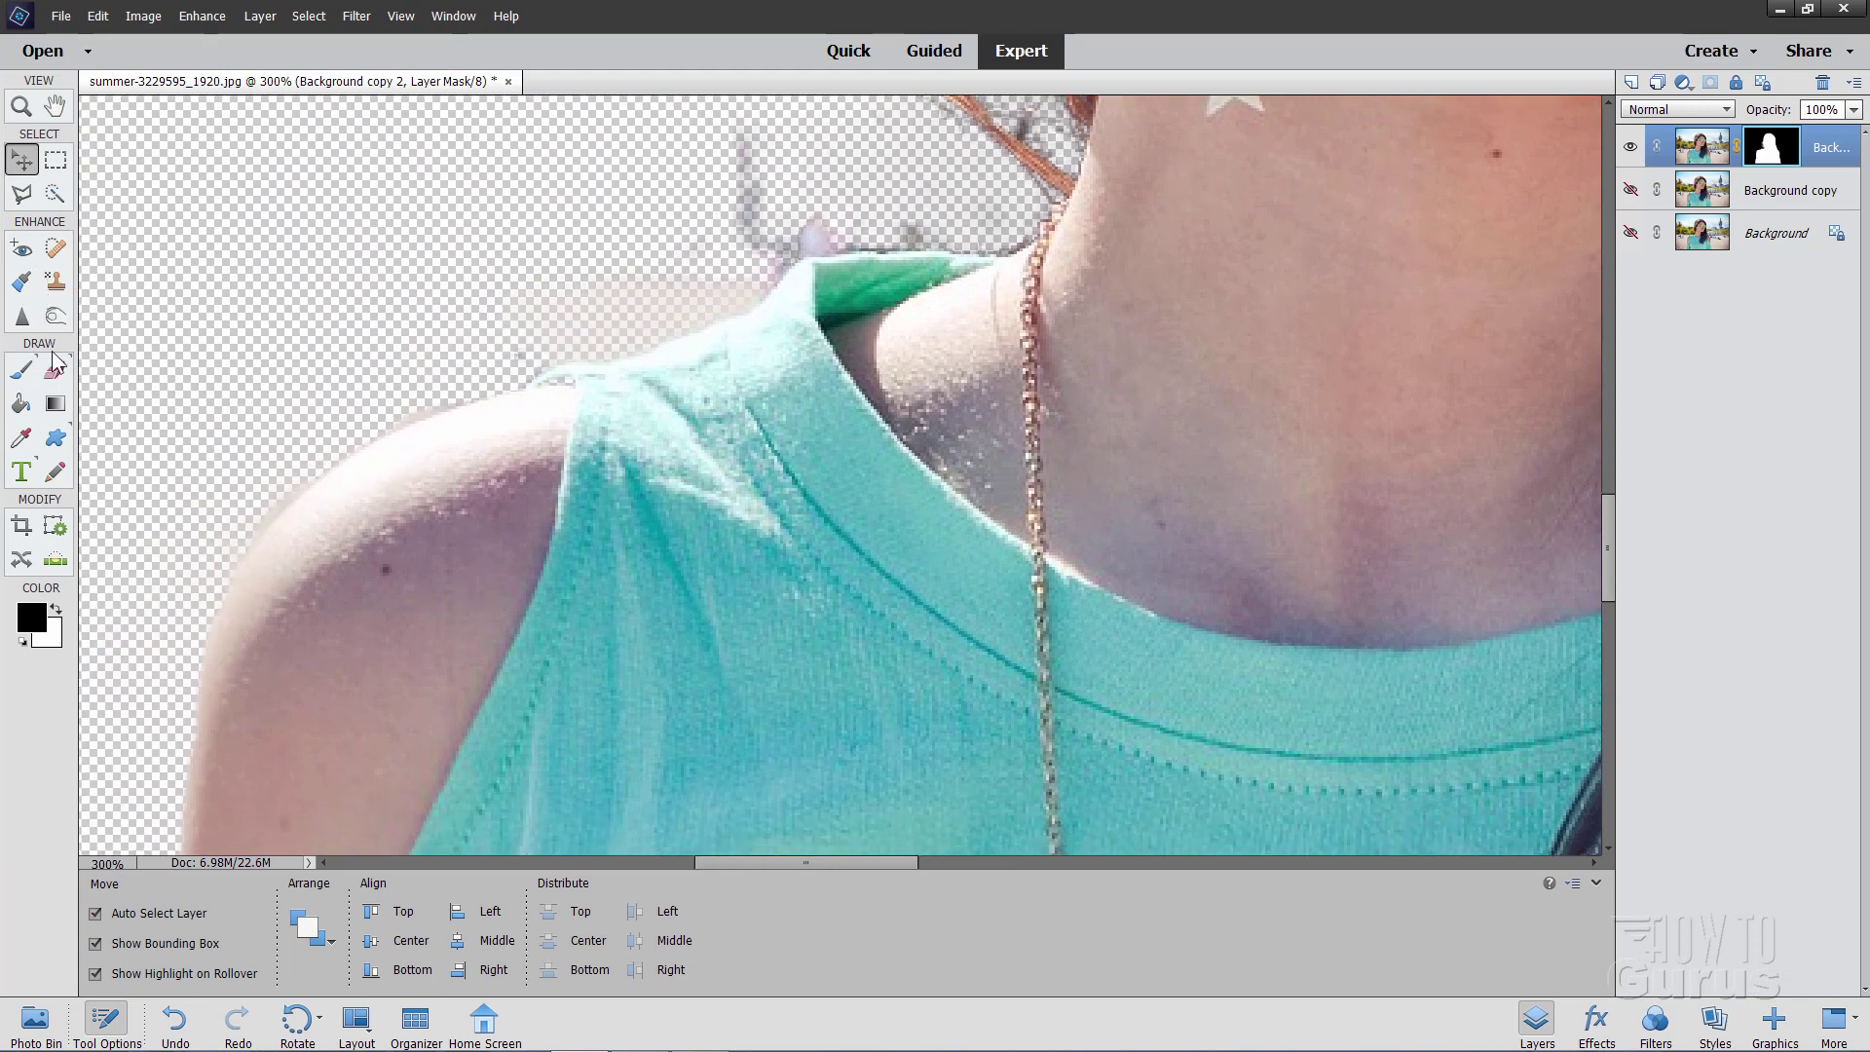
{"action": "left_click", "coordinate": [23, 194]}
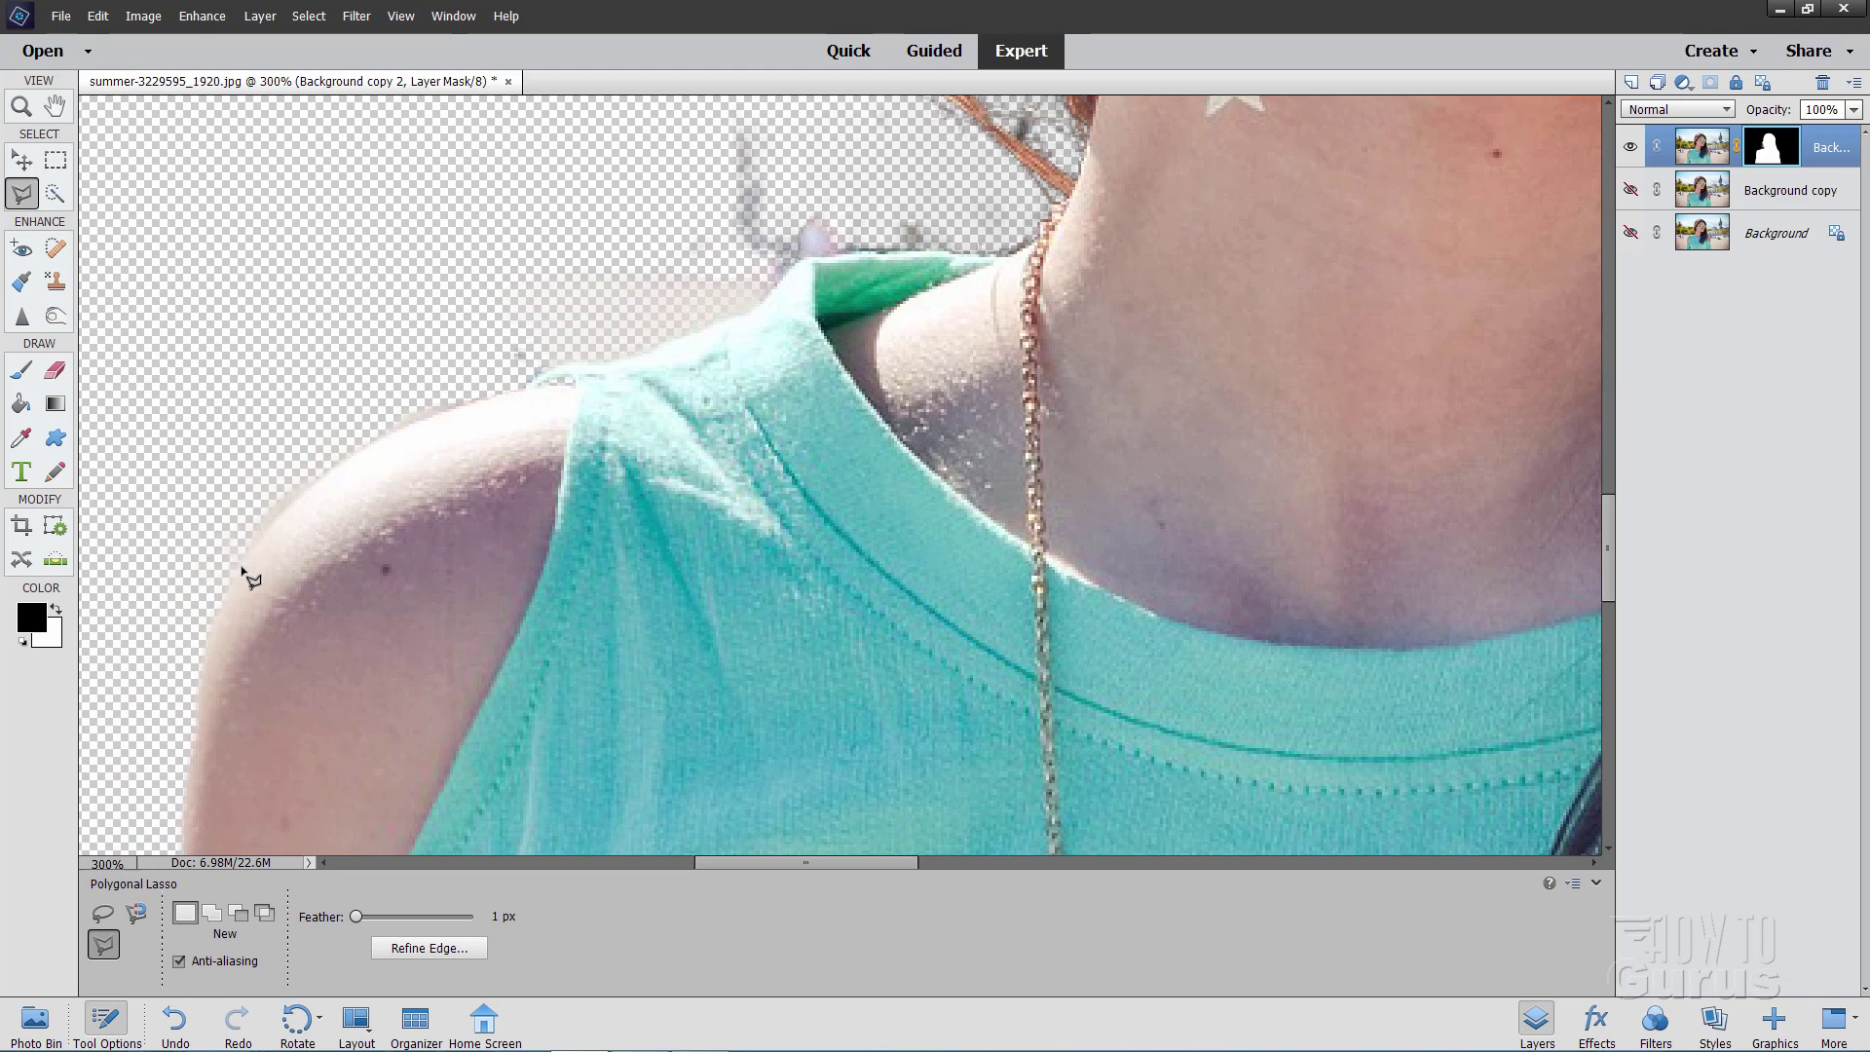
{"action": "left_click", "coordinate": [236, 568]}
{"action": "left_click", "coordinate": [276, 516]}
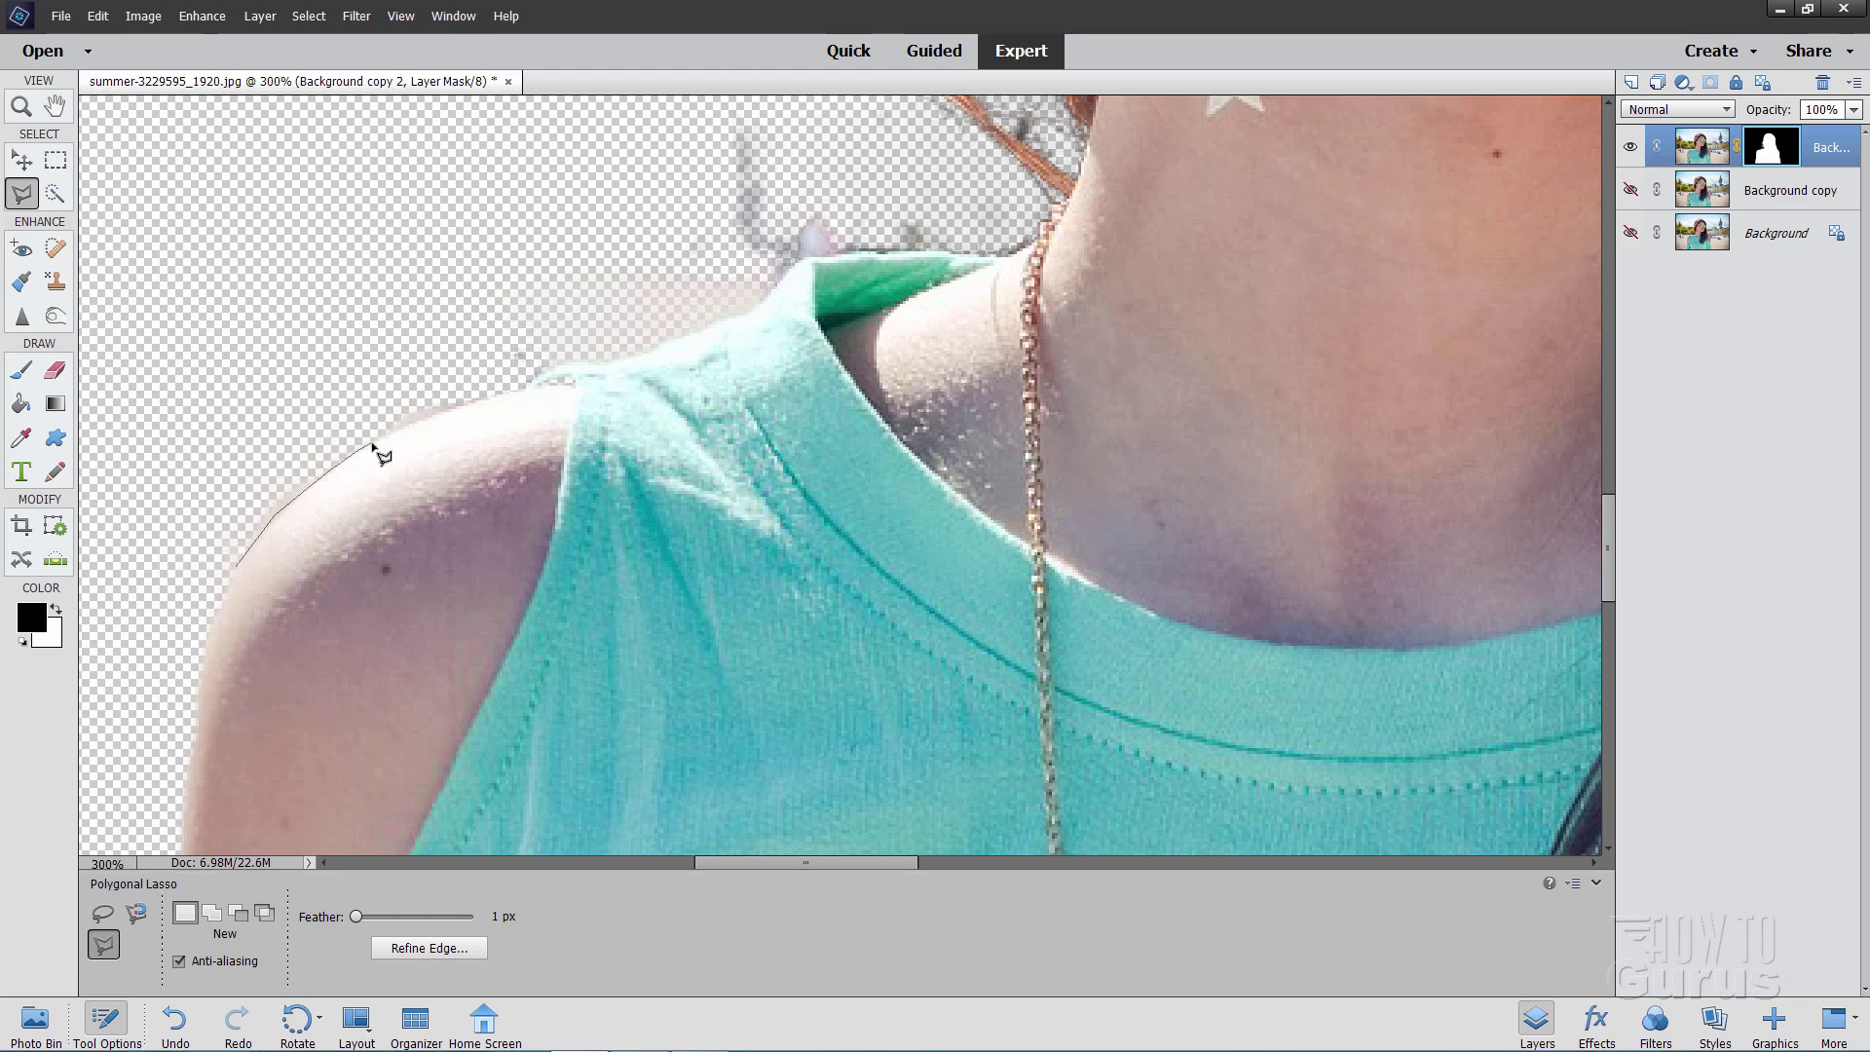
{"action": "left_click", "coordinate": [390, 433]}
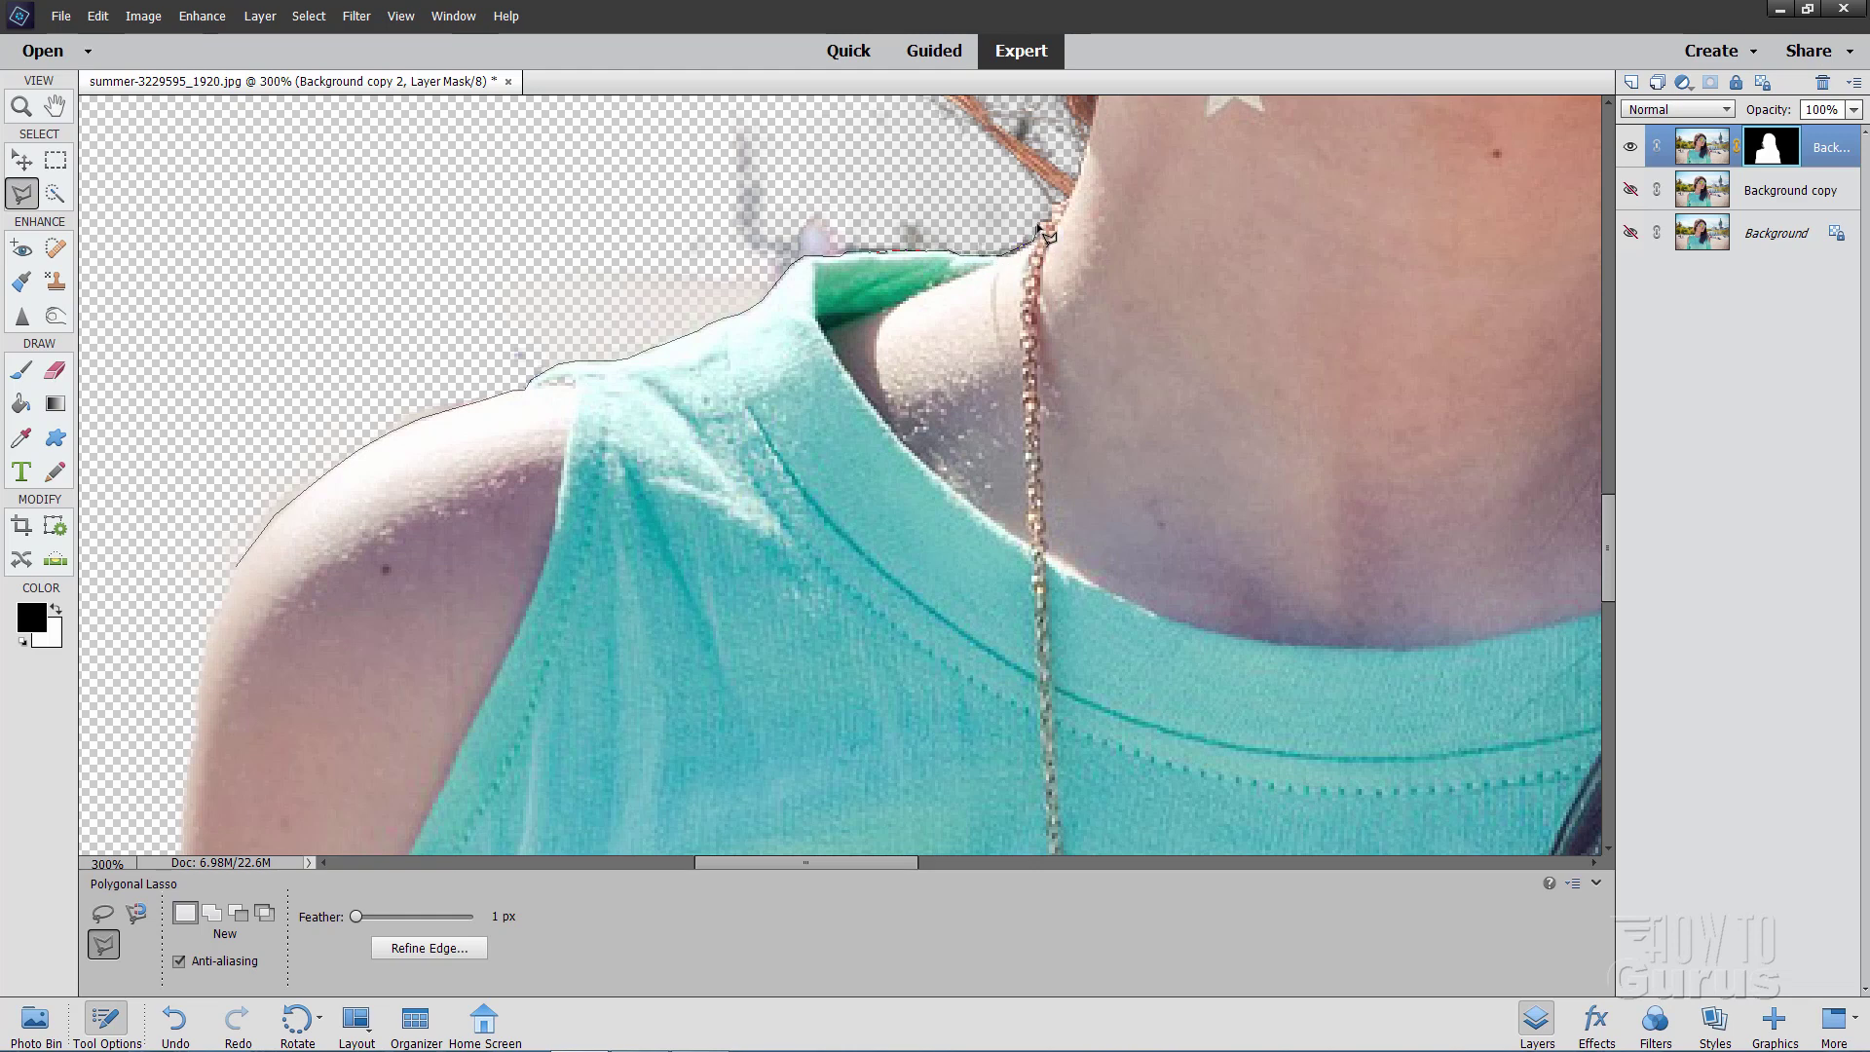
Step: Extend the outline up the neck and around the background above the shoulder, closing it
{"action": "left_click", "coordinate": [1013, 178]}
{"action": "left_click", "coordinate": [896, 114]}
{"action": "left_click", "coordinate": [750, 96]}
{"action": "left_click", "coordinate": [507, 133]}
{"action": "left_click", "coordinate": [348, 220]}
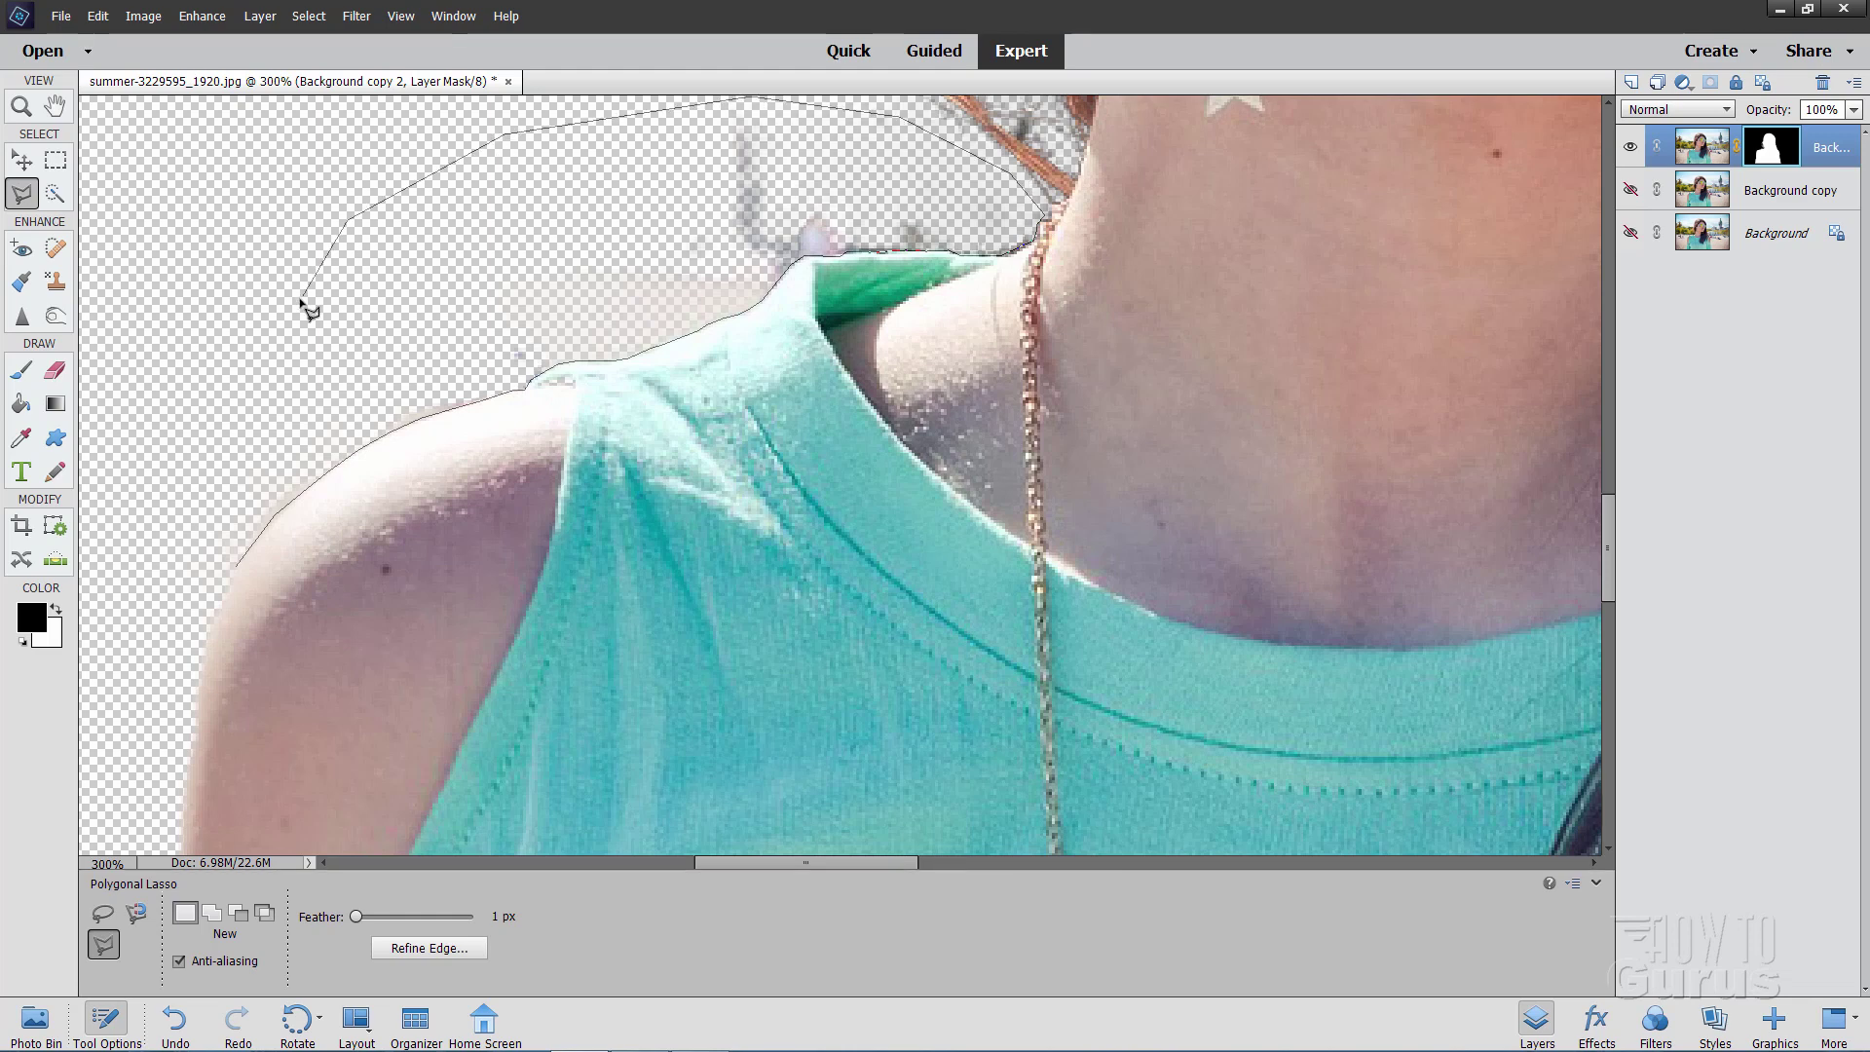
{"action": "left_click", "coordinate": [301, 299]}
{"action": "left_click", "coordinate": [146, 414]}
{"action": "left_click", "coordinate": [159, 567]}
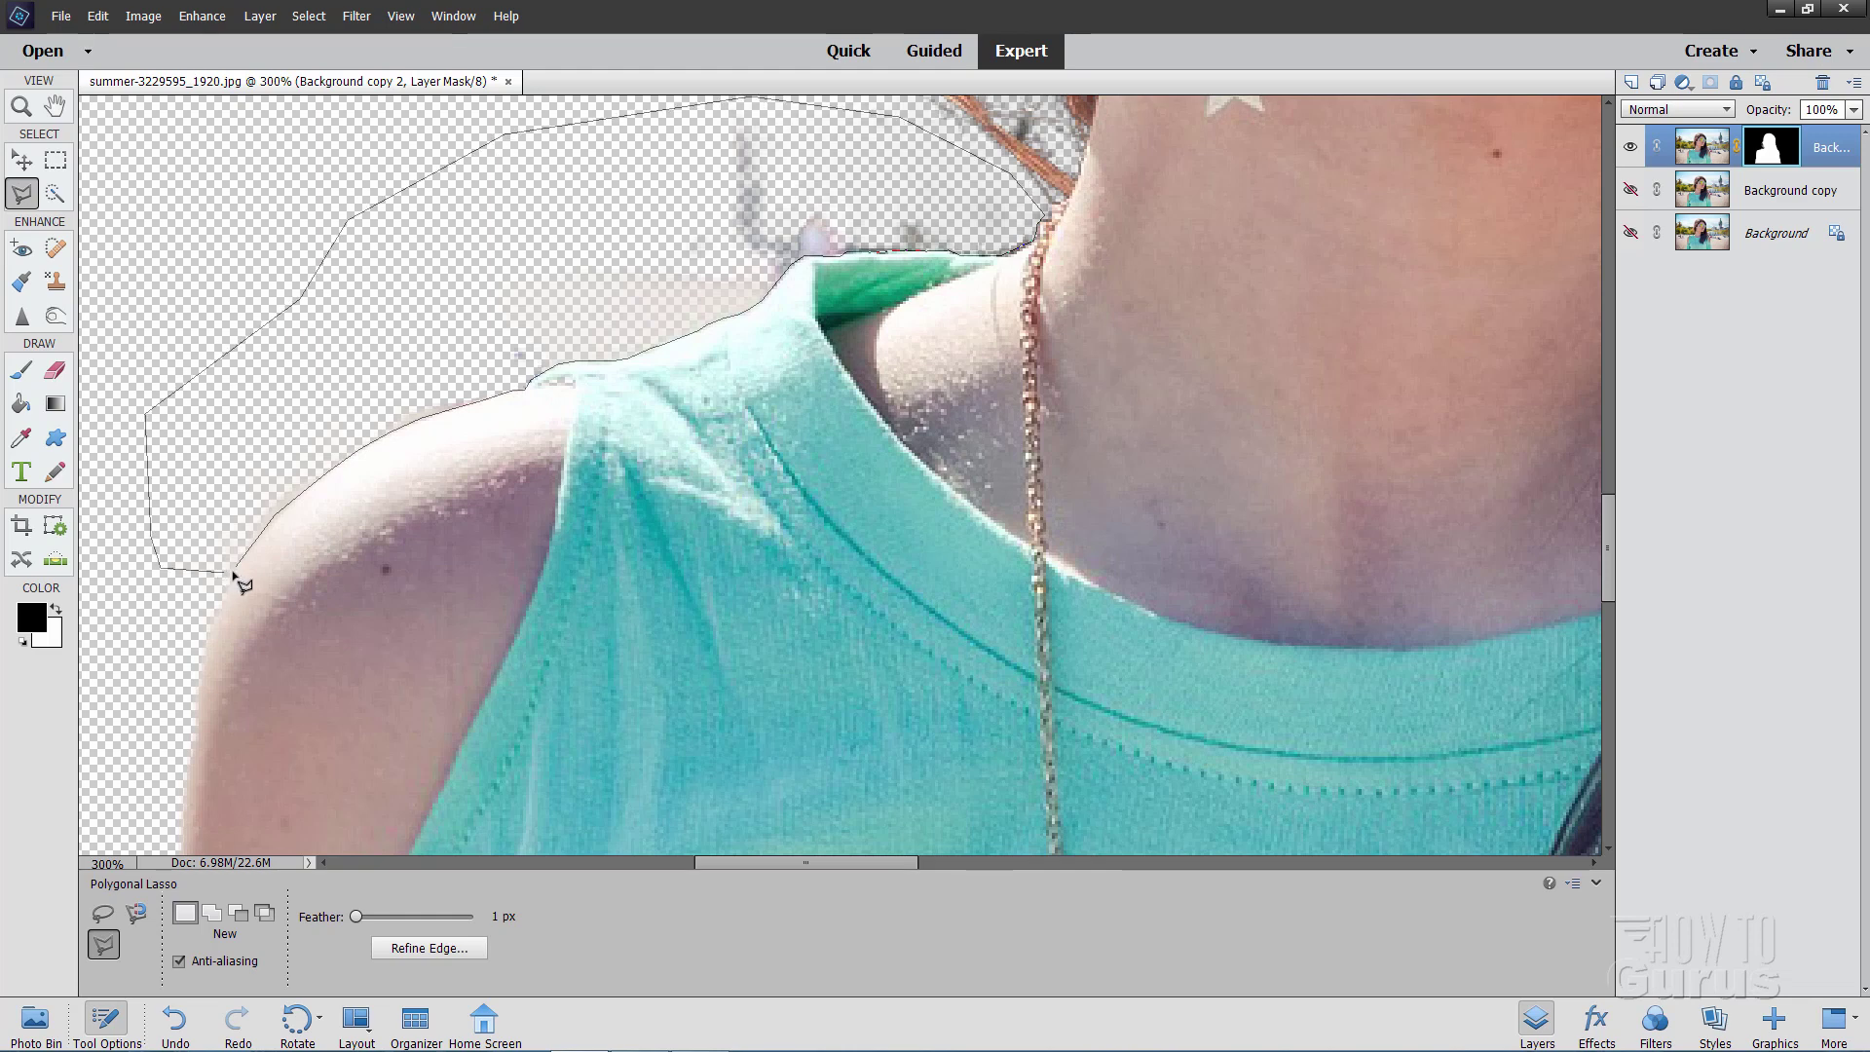
{"action": "left_click", "coordinate": [238, 570]}
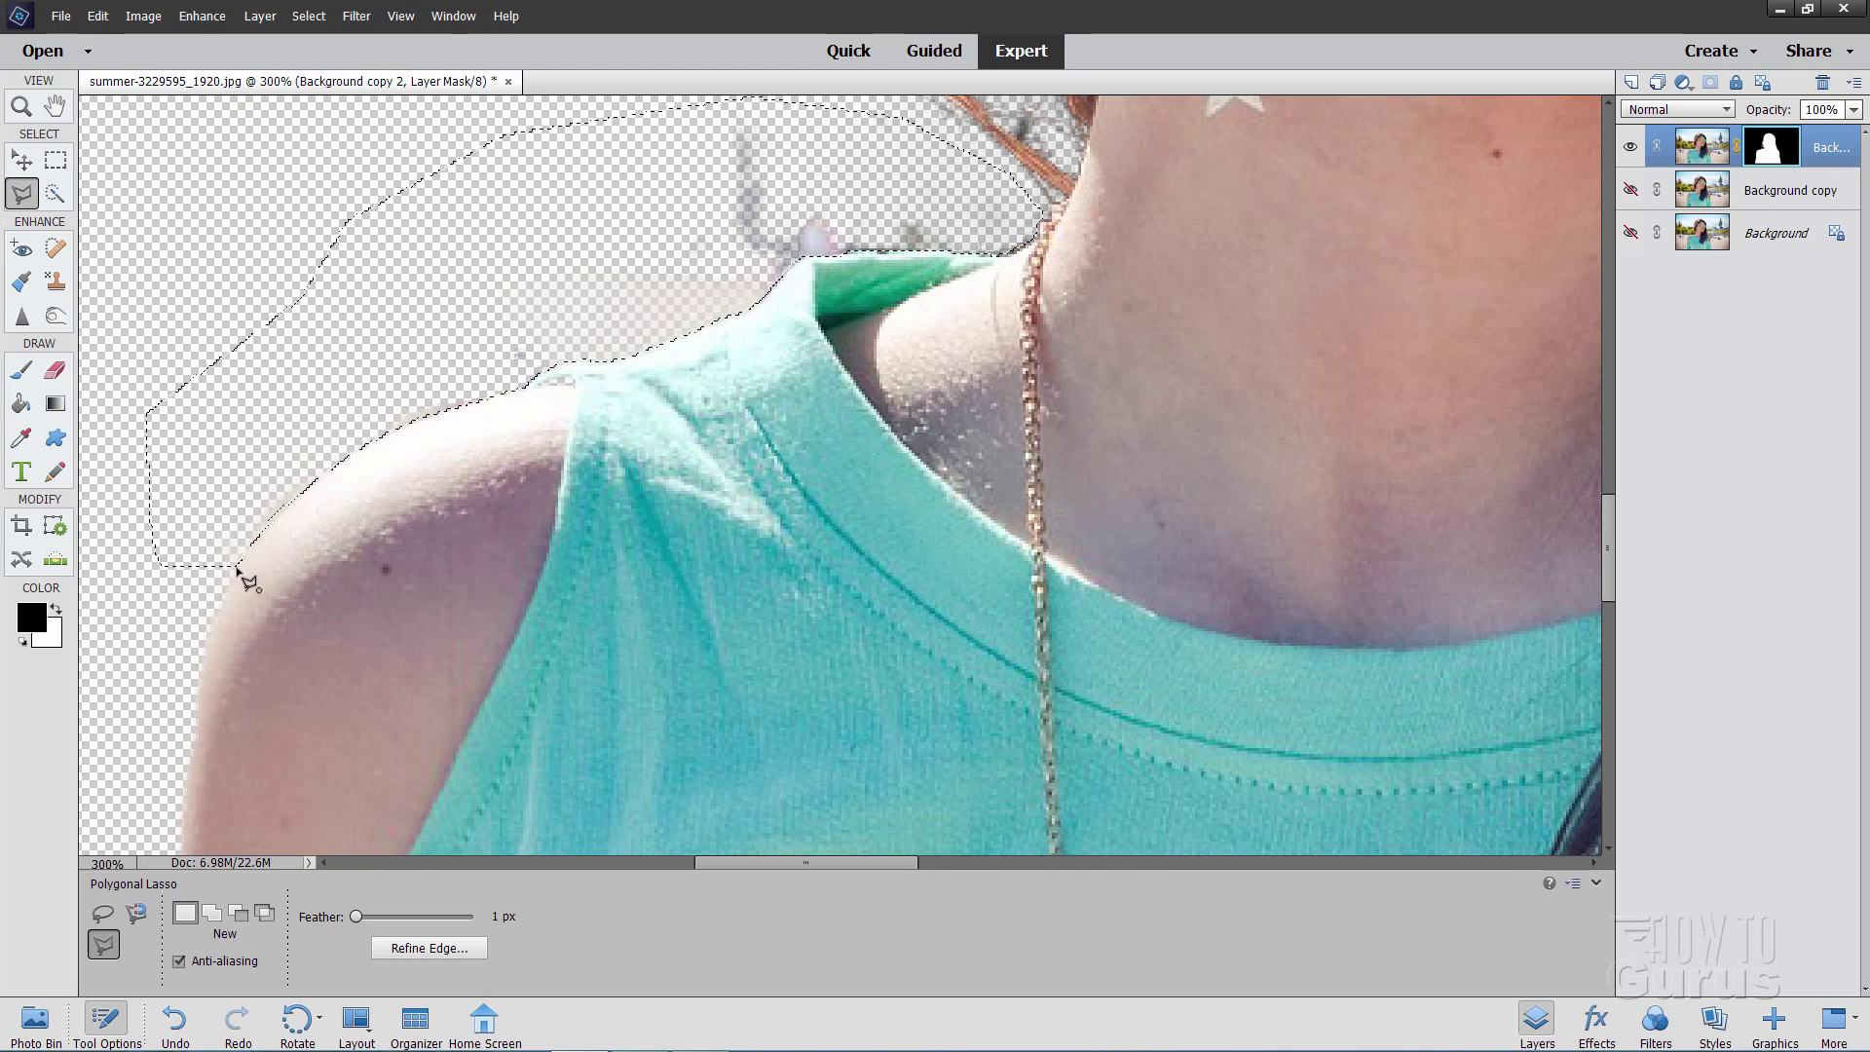
Step: Paint black on the mask inside the selection to remove the haze above the shoulder
{"action": "left_click", "coordinate": [21, 370]}
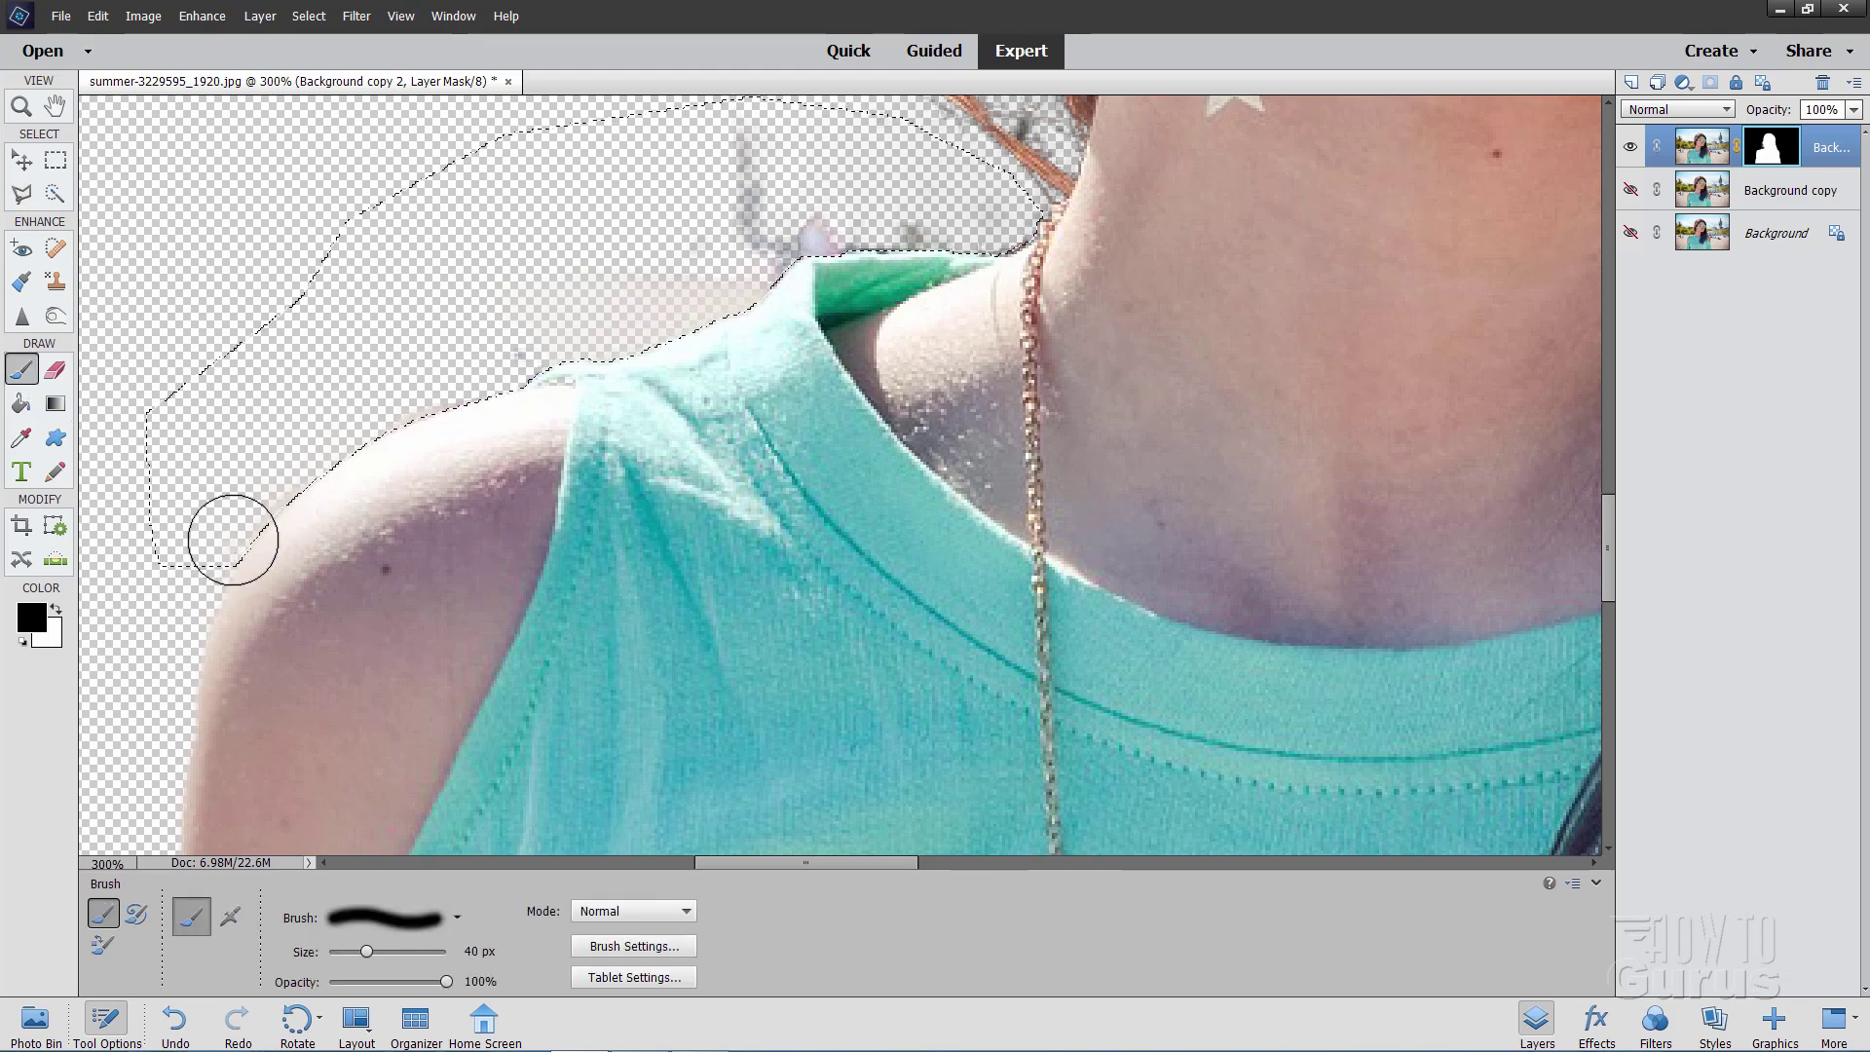
{"action": "mouse_move", "coordinate": [528, 358]}
{"action": "left_mouse_down"}
{"action": "mouse_move", "coordinate": [624, 322]}
{"action": "mouse_move", "coordinate": [598, 295]}
{"action": "mouse_move", "coordinate": [903, 202]}
{"action": "mouse_move", "coordinate": [727, 153]}
{"action": "mouse_move", "coordinate": [783, 148]}
{"action": "left_mouse_up"}
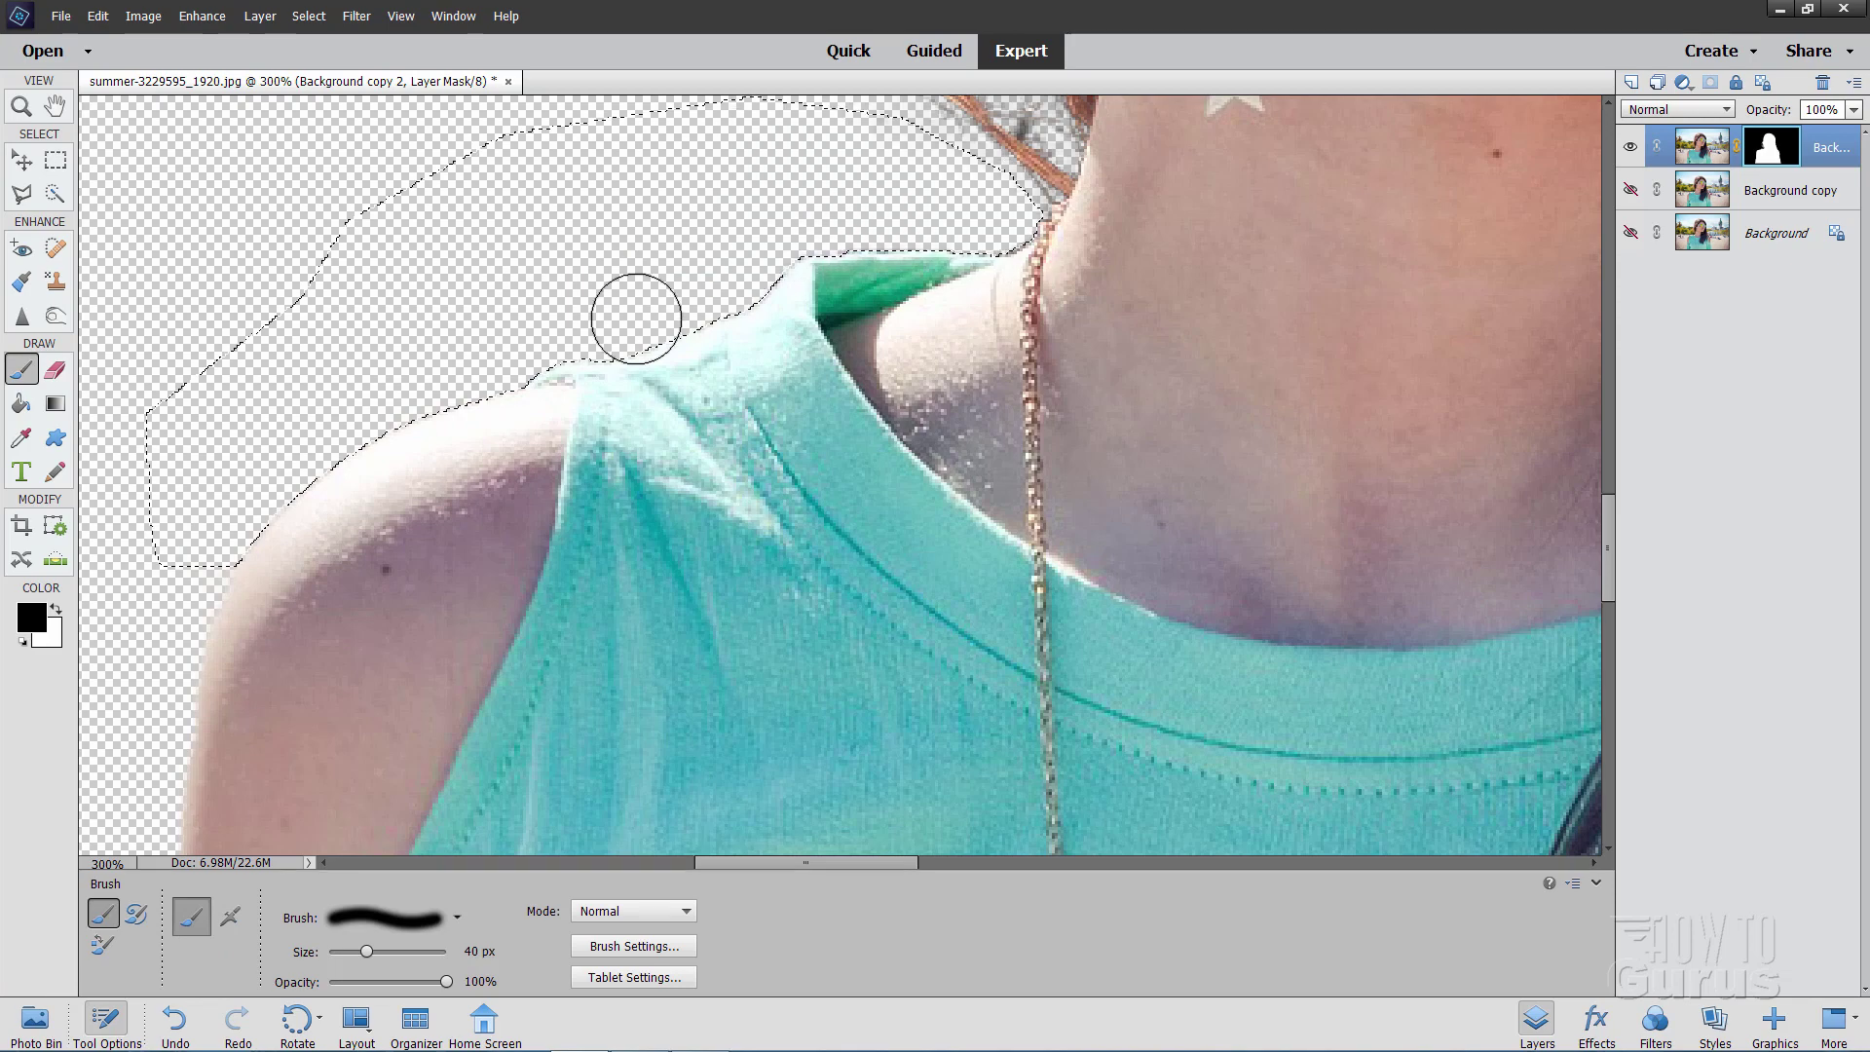
{"action": "left_click", "coordinate": [21, 160]}
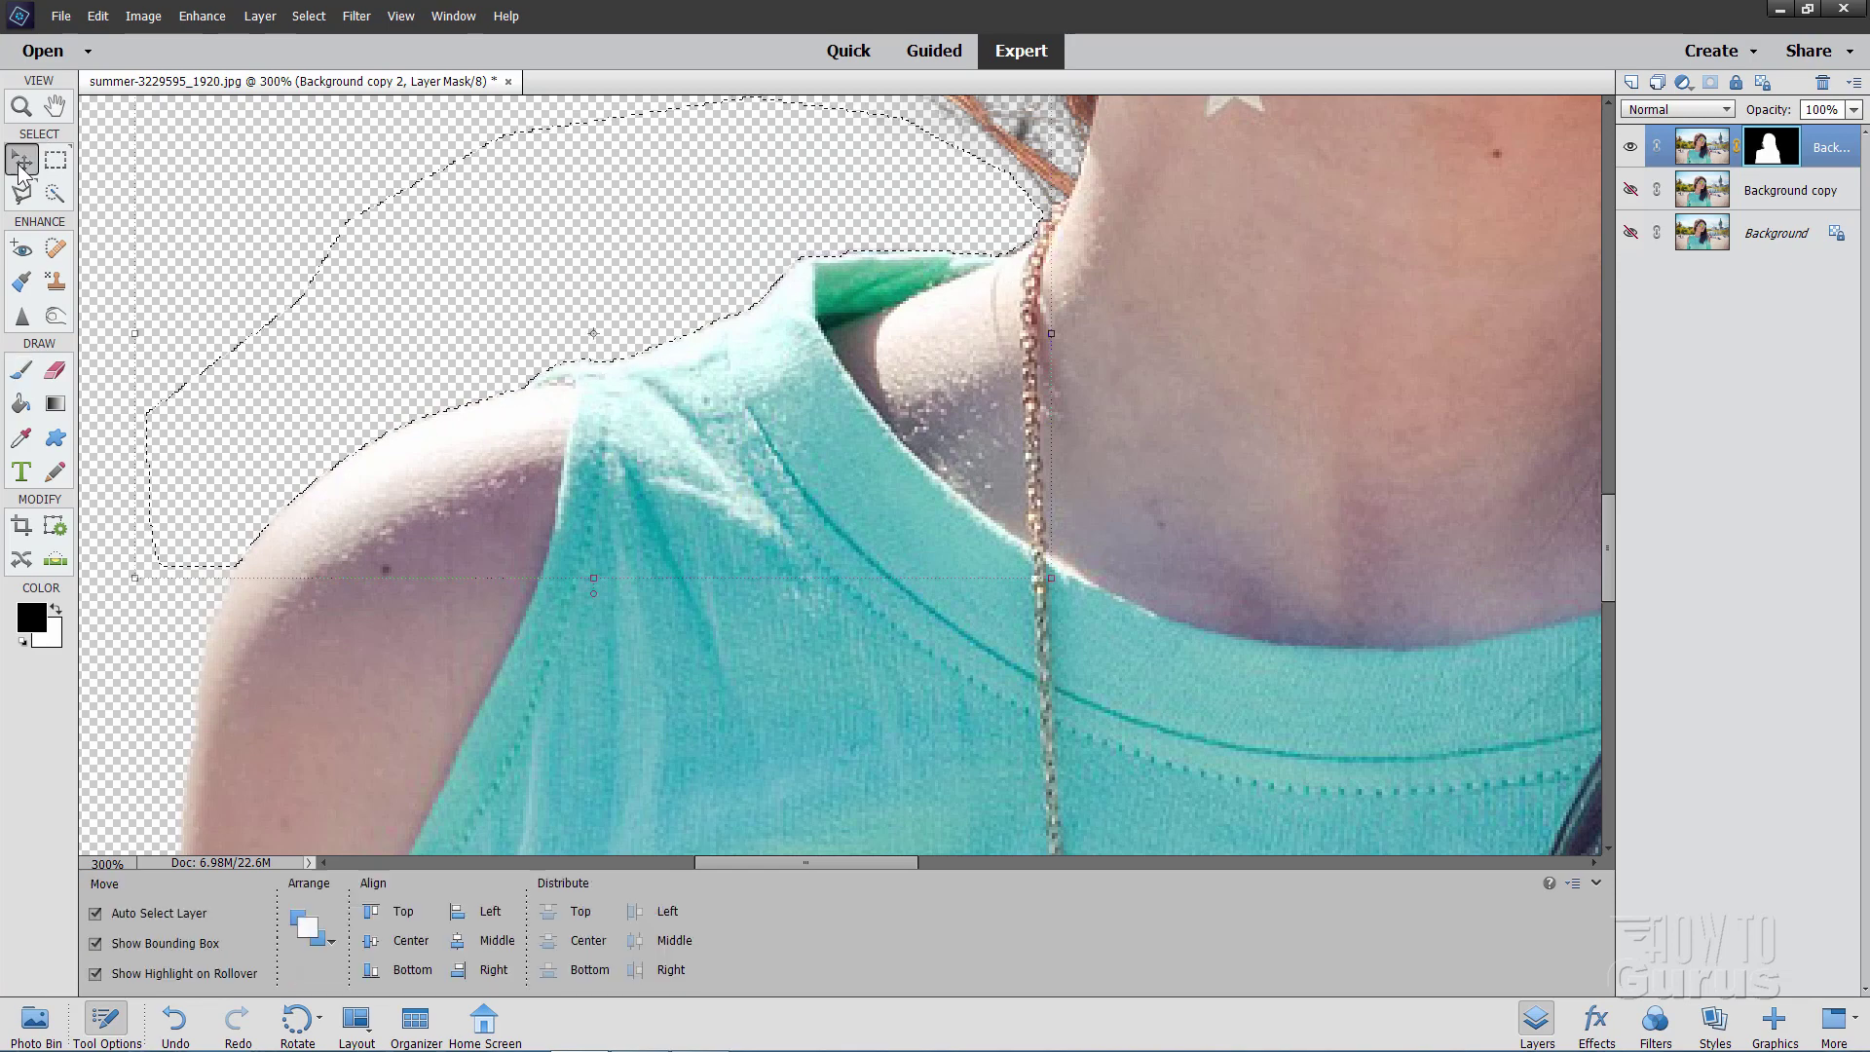
{"action": "mouse_move", "coordinate": [642, 127]}
{"action": "left_mouse_down"}
{"action": "mouse_move", "coordinate": [562, 250]}
{"action": "mouse_move", "coordinate": [526, 532]}
{"action": "left_mouse_up"}
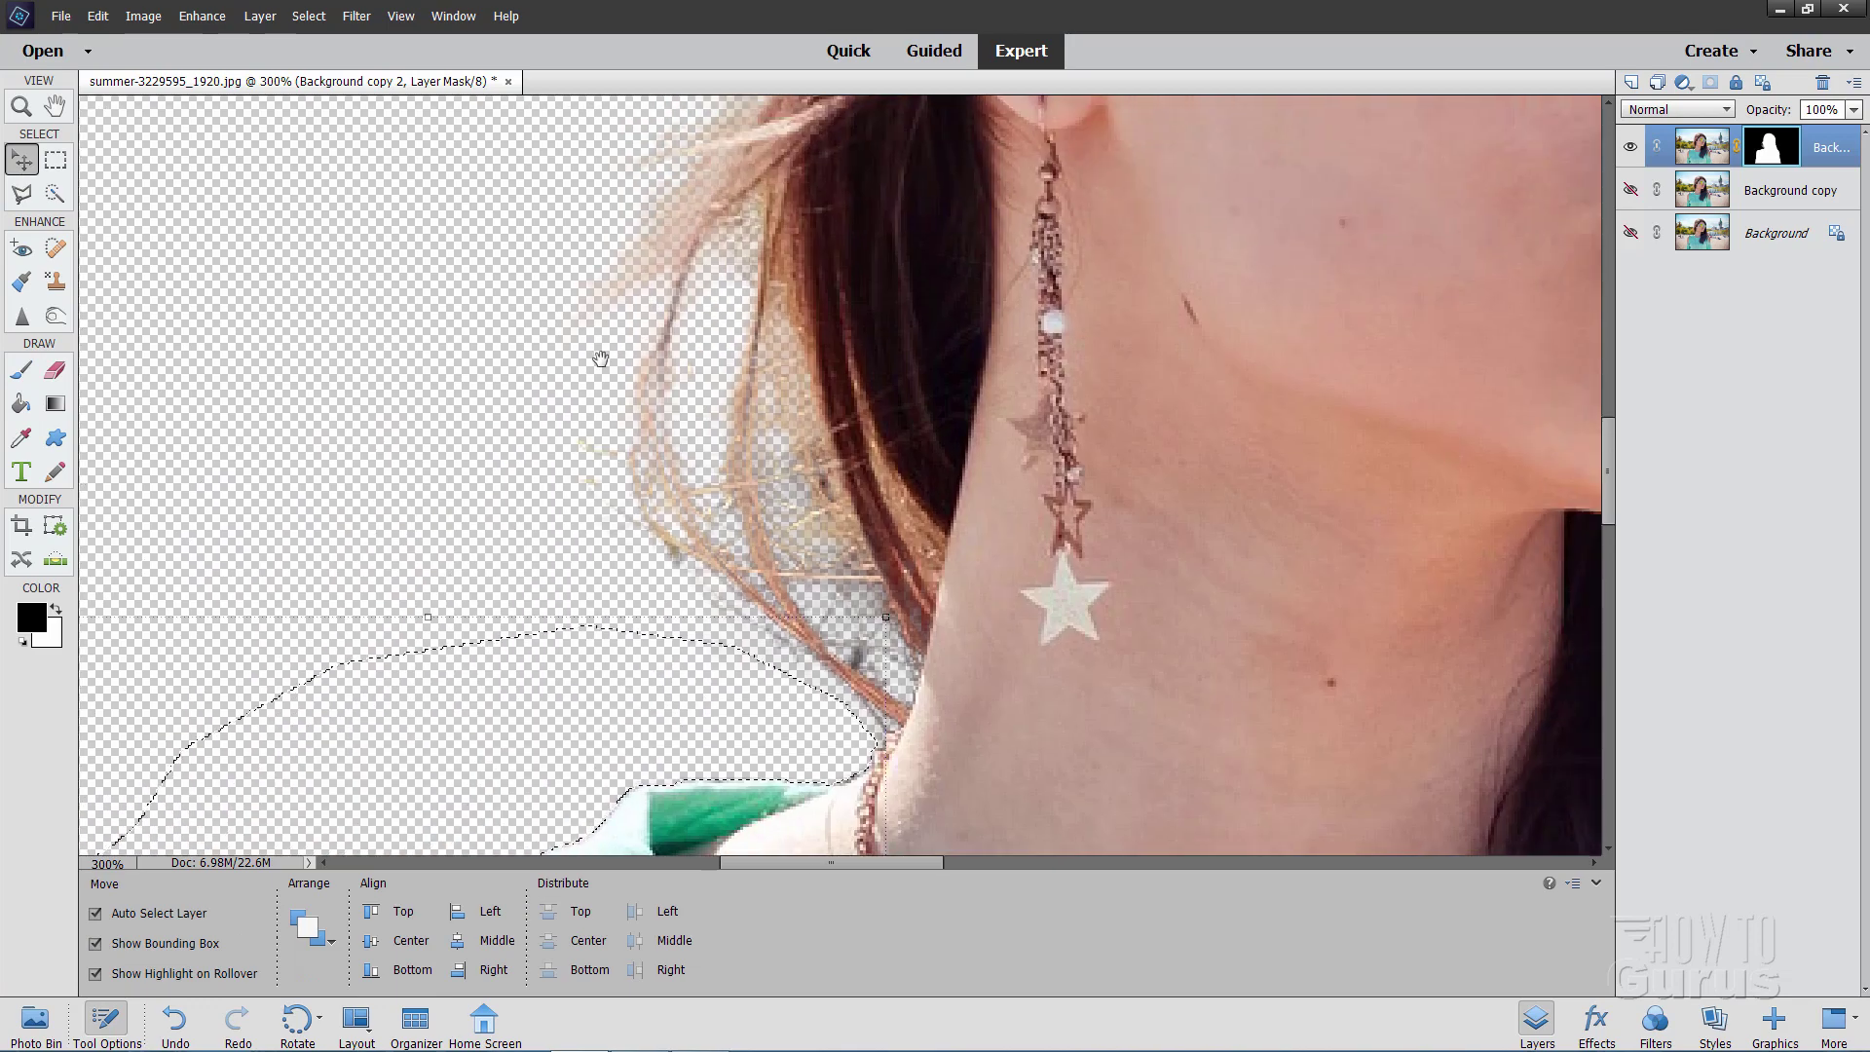
{"action": "left_click_drag", "start_coordinate": [597, 355], "coordinate": [526, 459]}
{"action": "left_click_drag", "start_coordinate": [595, 300], "coordinate": [515, 372]}
{"action": "left_click_drag", "start_coordinate": [469, 487], "coordinate": [493, 384]}
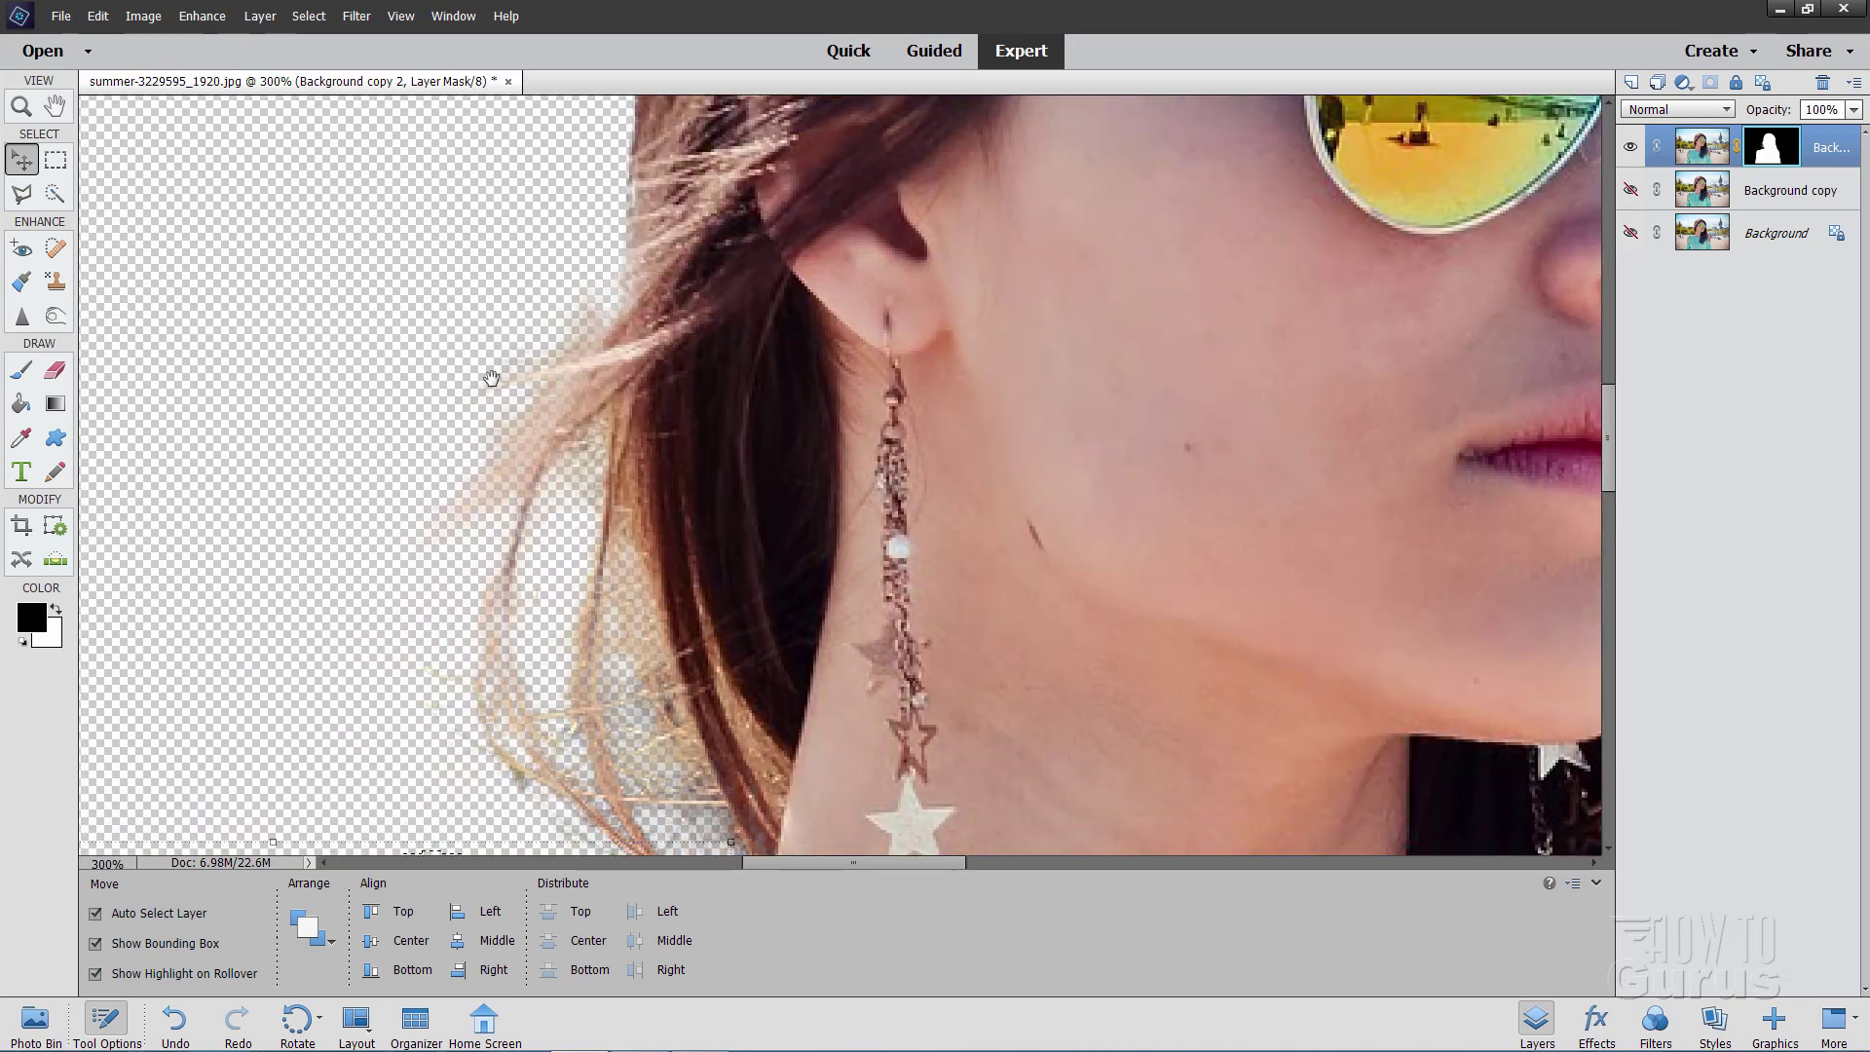
{"action": "left_click_drag", "start_coordinate": [392, 577], "coordinate": [451, 376]}
{"action": "left_click_drag", "start_coordinate": [451, 443], "coordinate": [454, 376]}
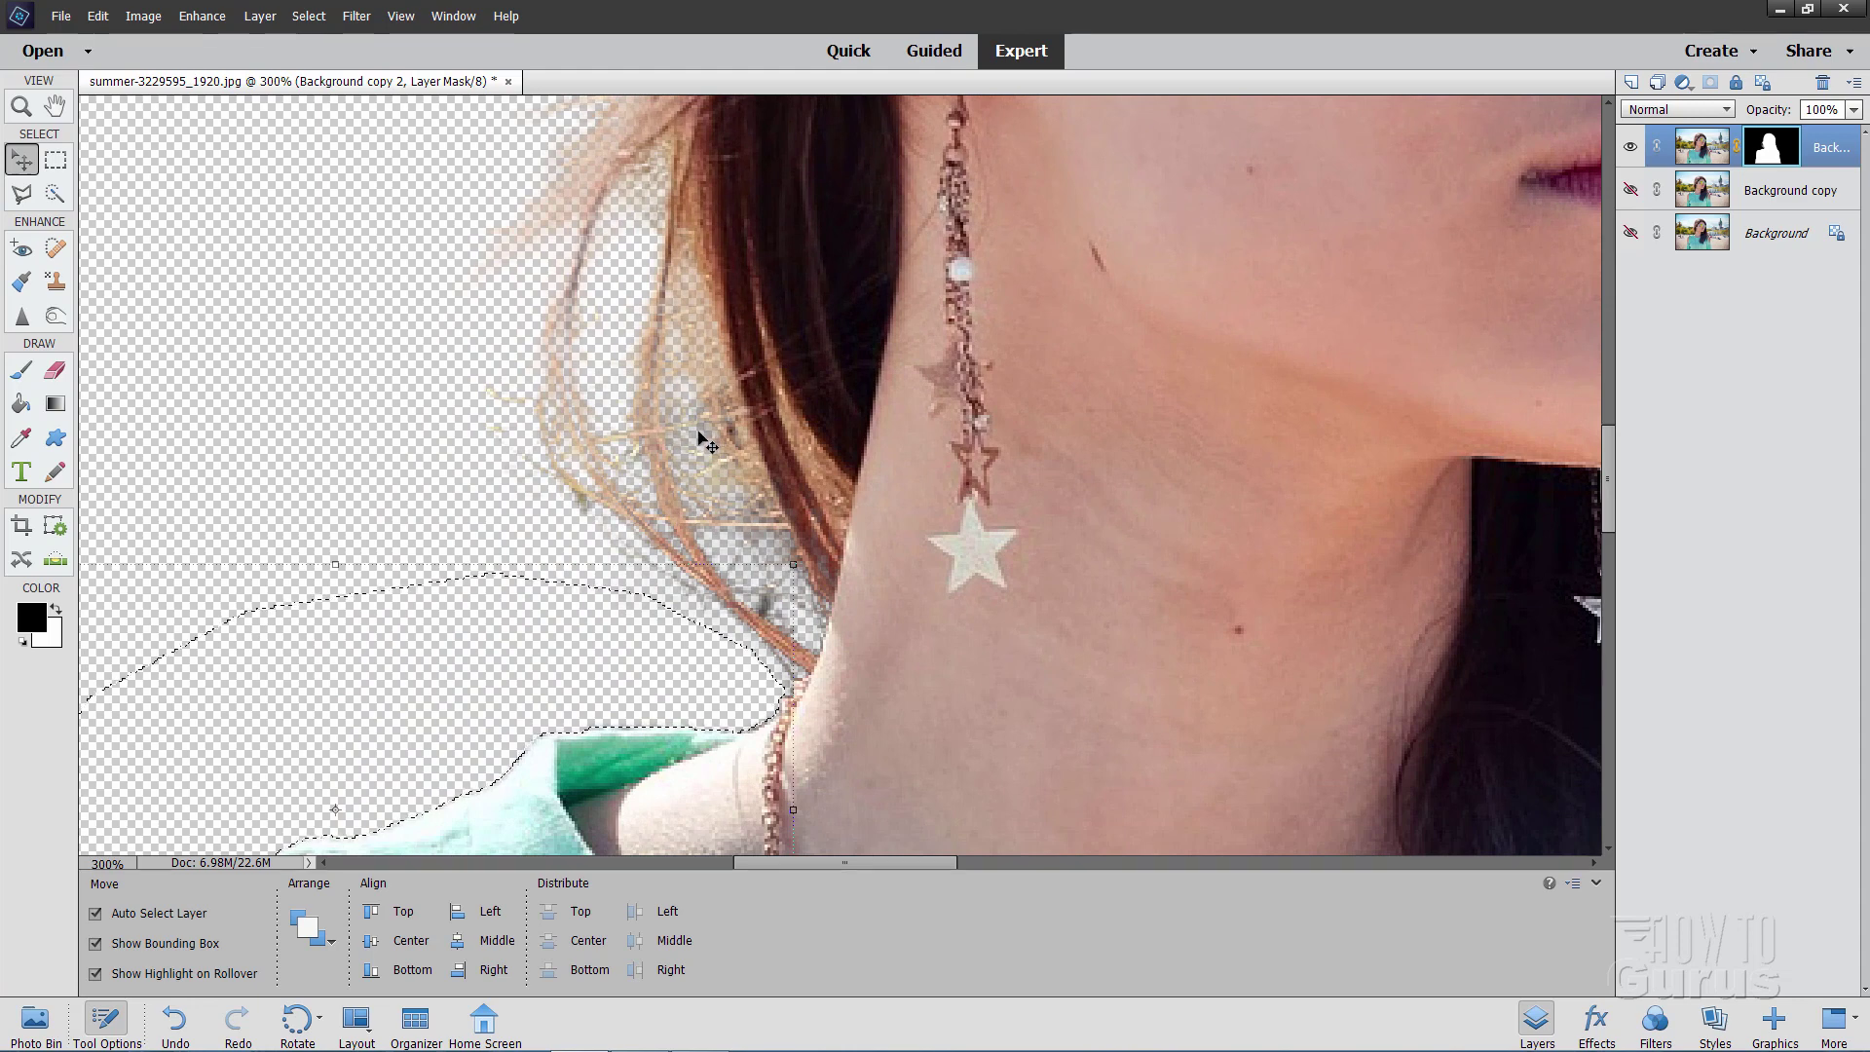
Step: With the Burn tool (Midtones, 65 px, 50%), deselect and darken the grey haze beside the hair strands
{"action": "left_click", "coordinate": [55, 317]}
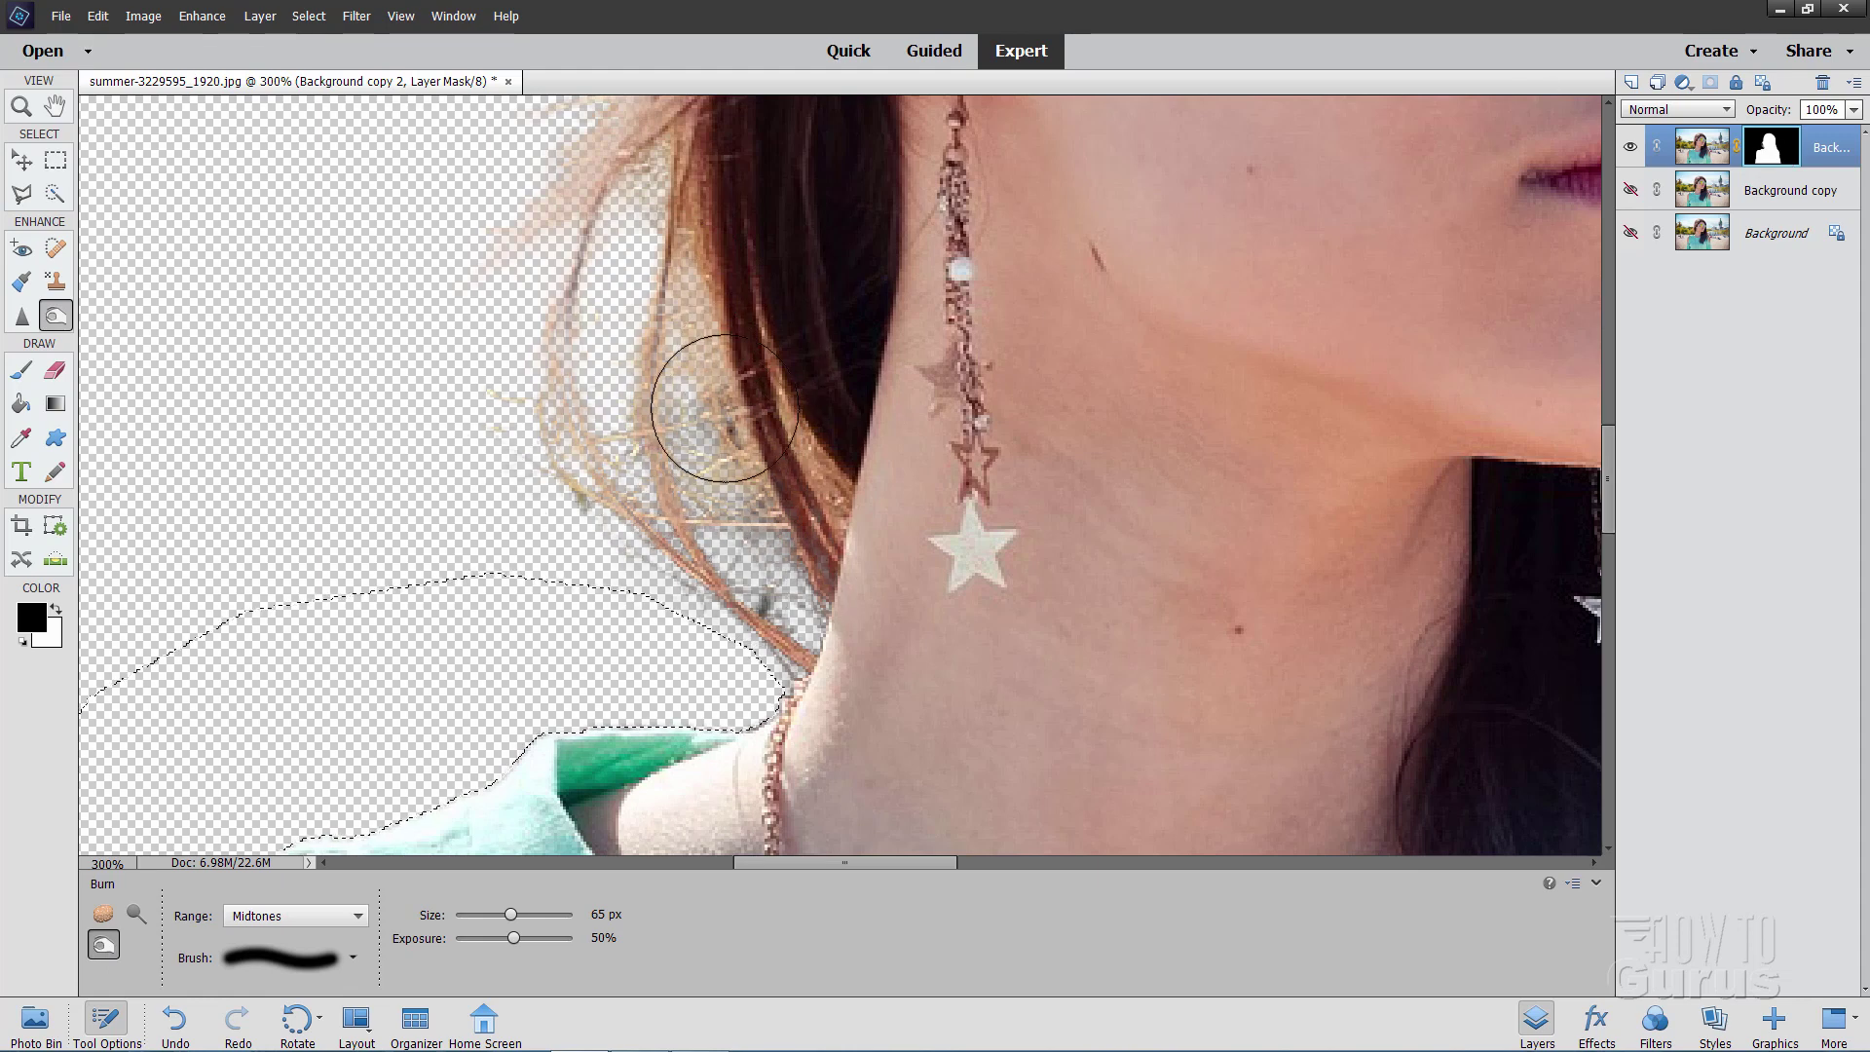
{"action": "left_click", "coordinate": [309, 16]}
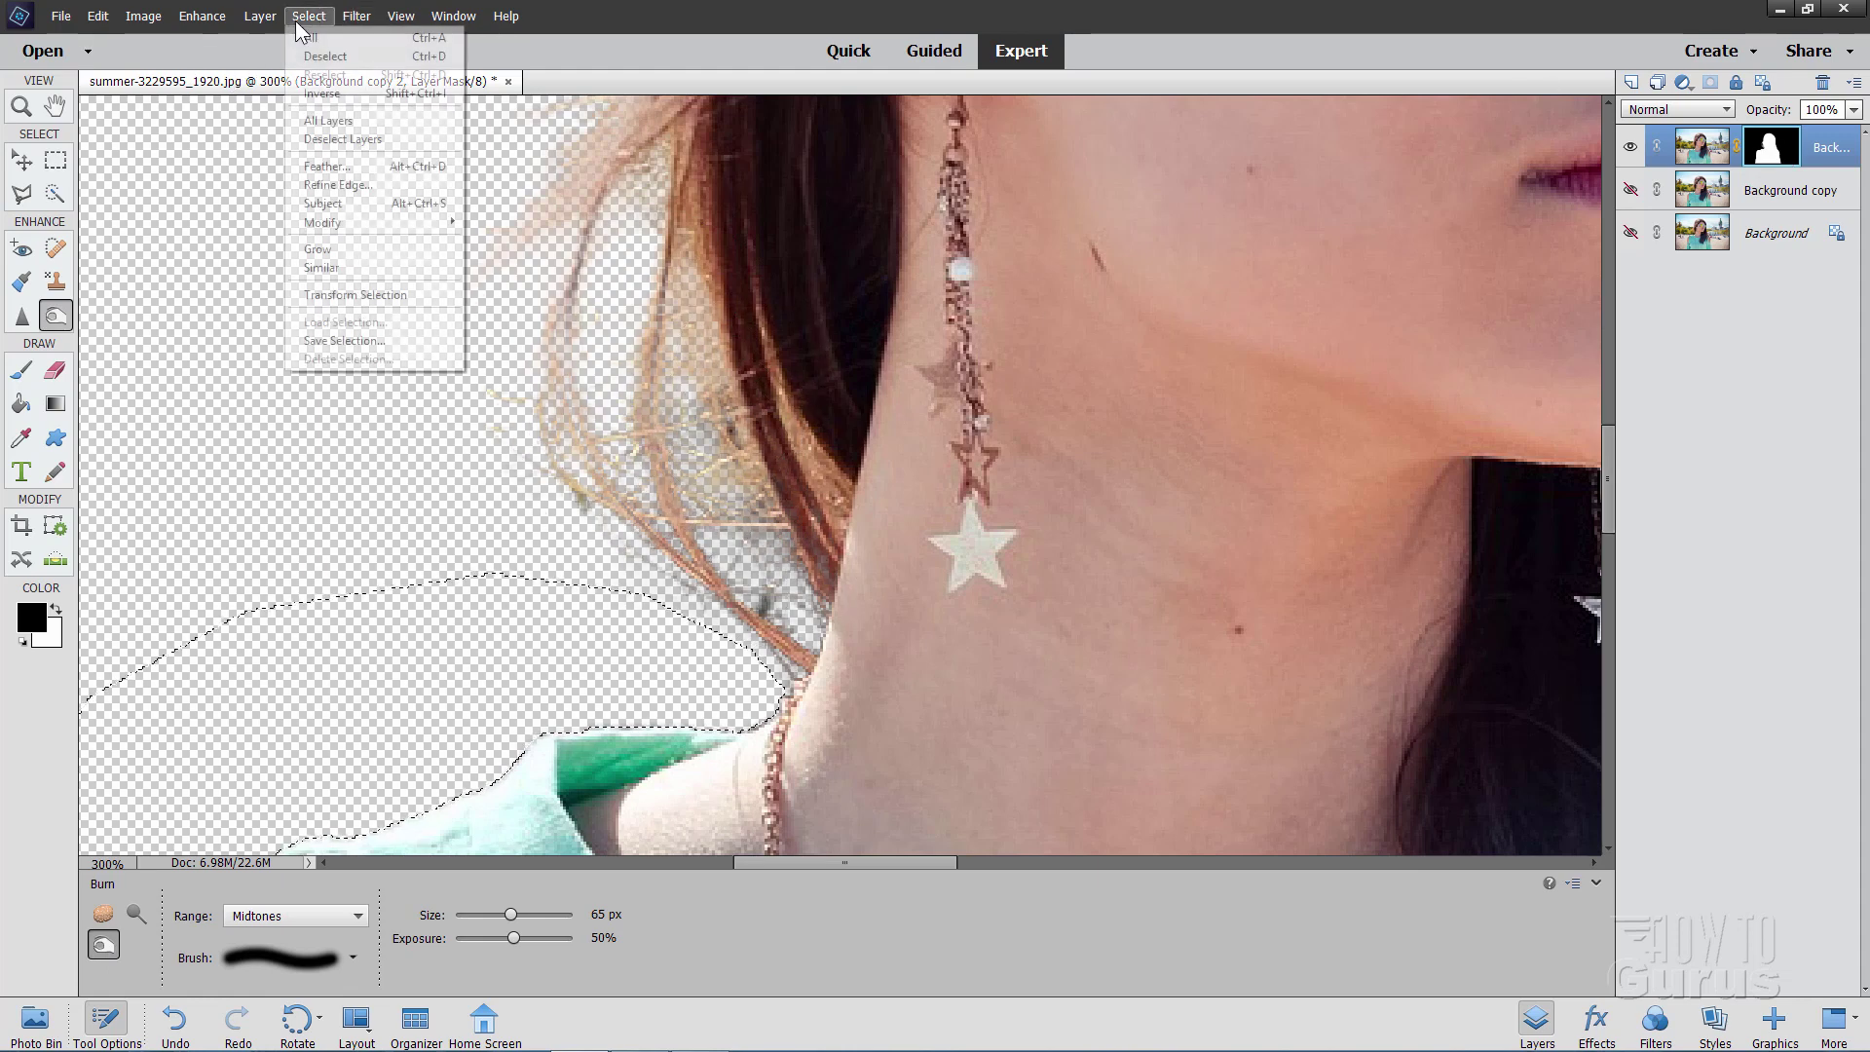
{"action": "left_click", "coordinate": [325, 55]}
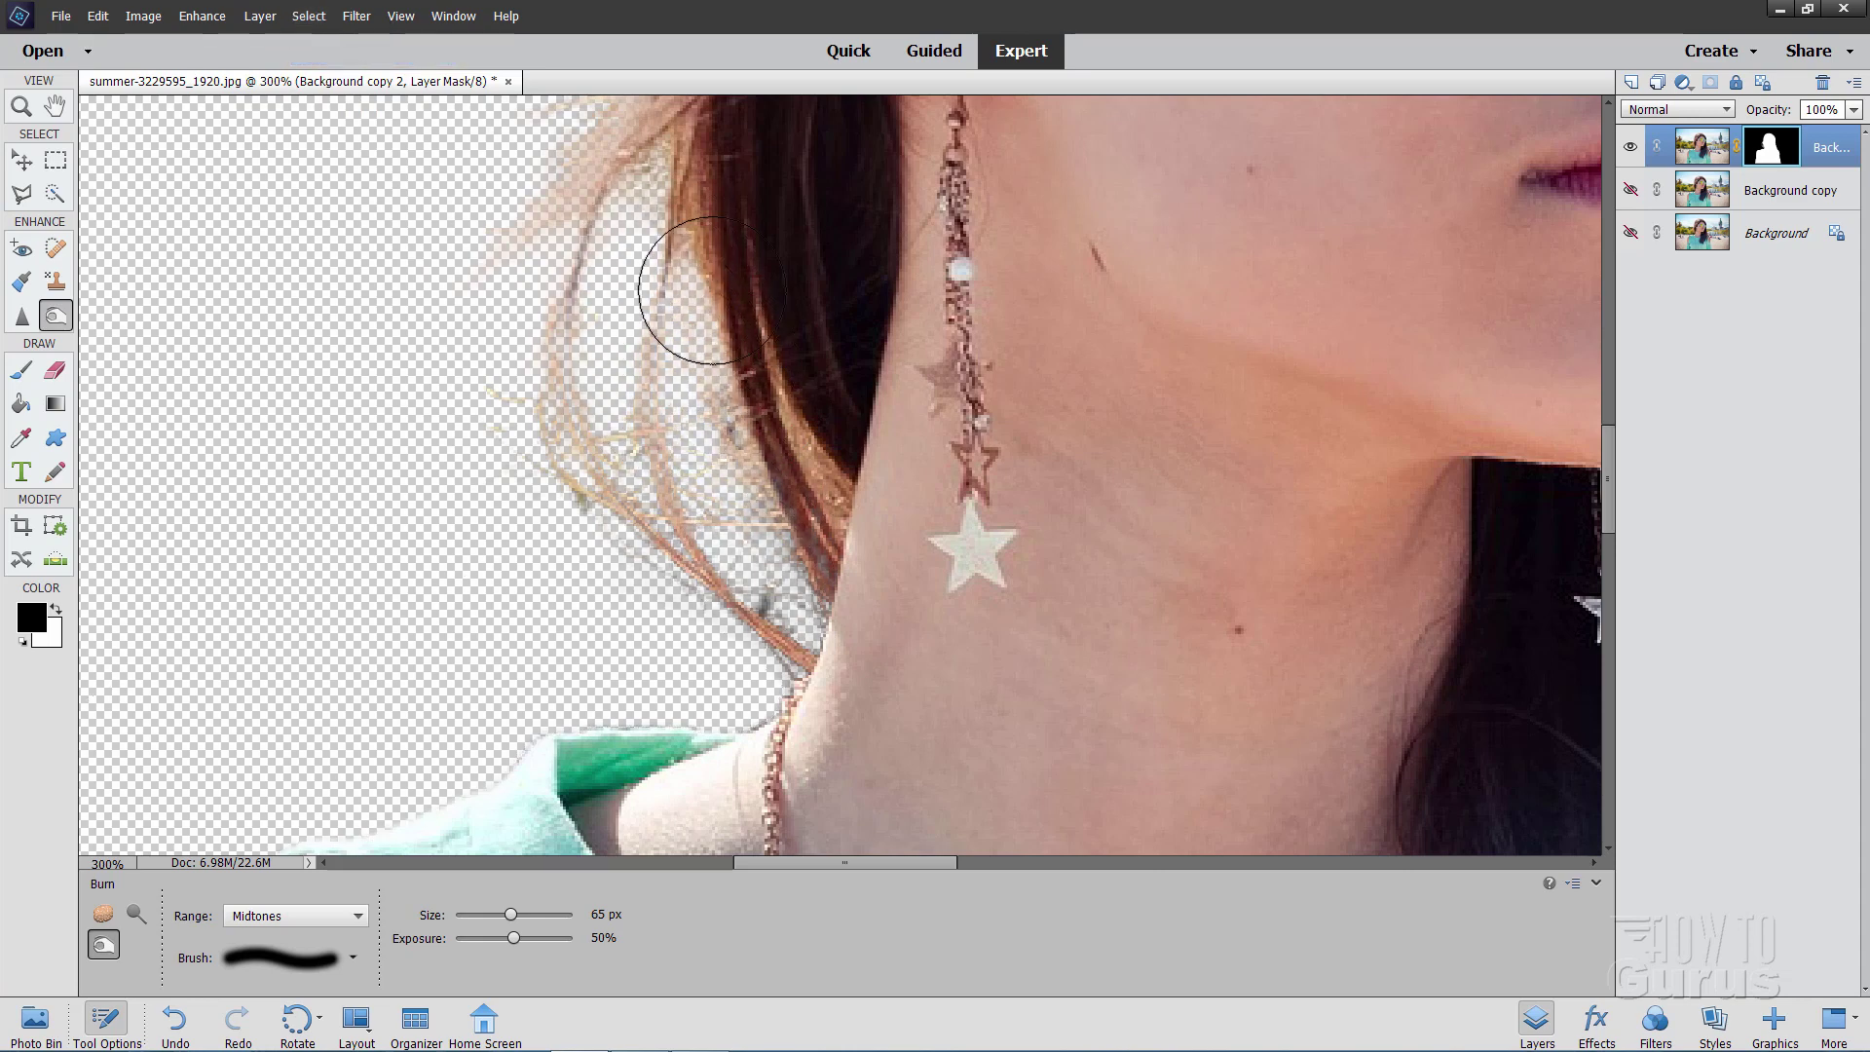
{"action": "mouse_move", "coordinate": [716, 587]}
{"action": "left_mouse_down"}
{"action": "mouse_move", "coordinate": [547, 468]}
{"action": "mouse_move", "coordinate": [805, 668]}
{"action": "left_mouse_up"}
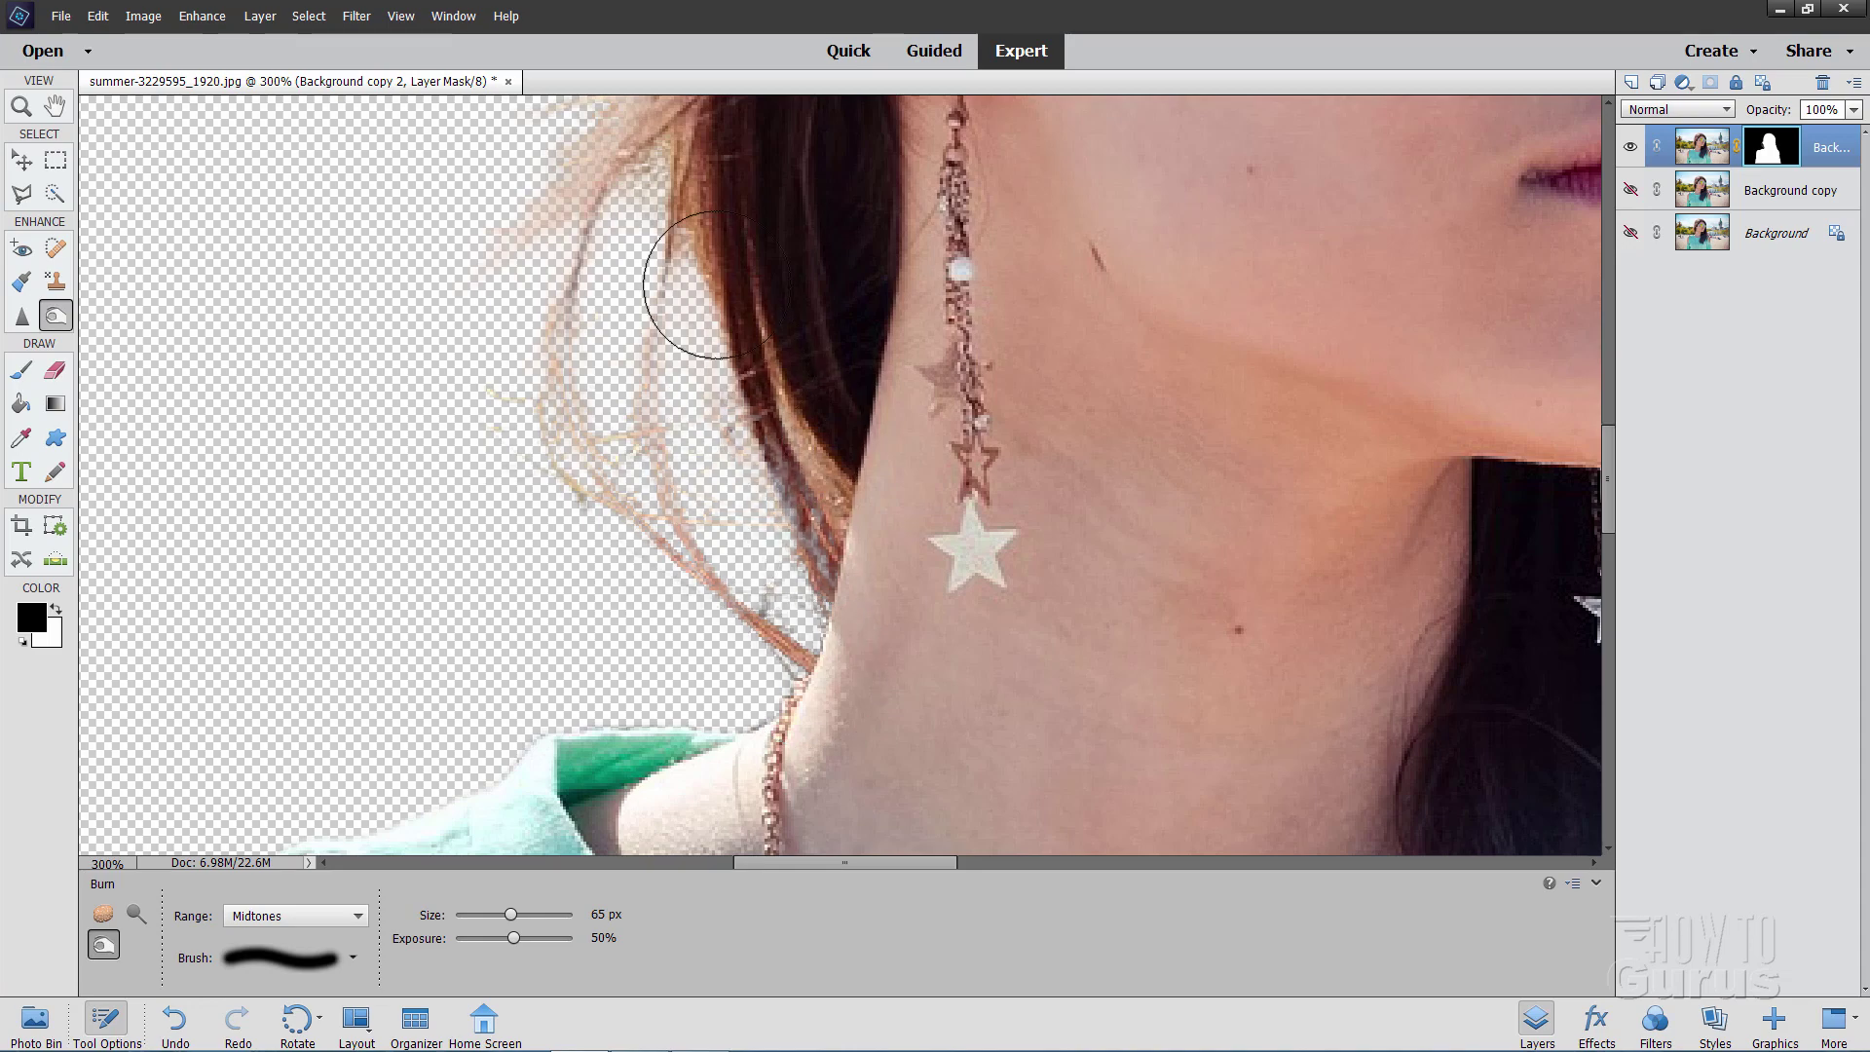
Step: Burn away the grey-pink fringe along the hair edge near the sunglasses
{"action": "left_click_drag", "start_coordinate": [524, 237], "coordinate": [467, 667]}
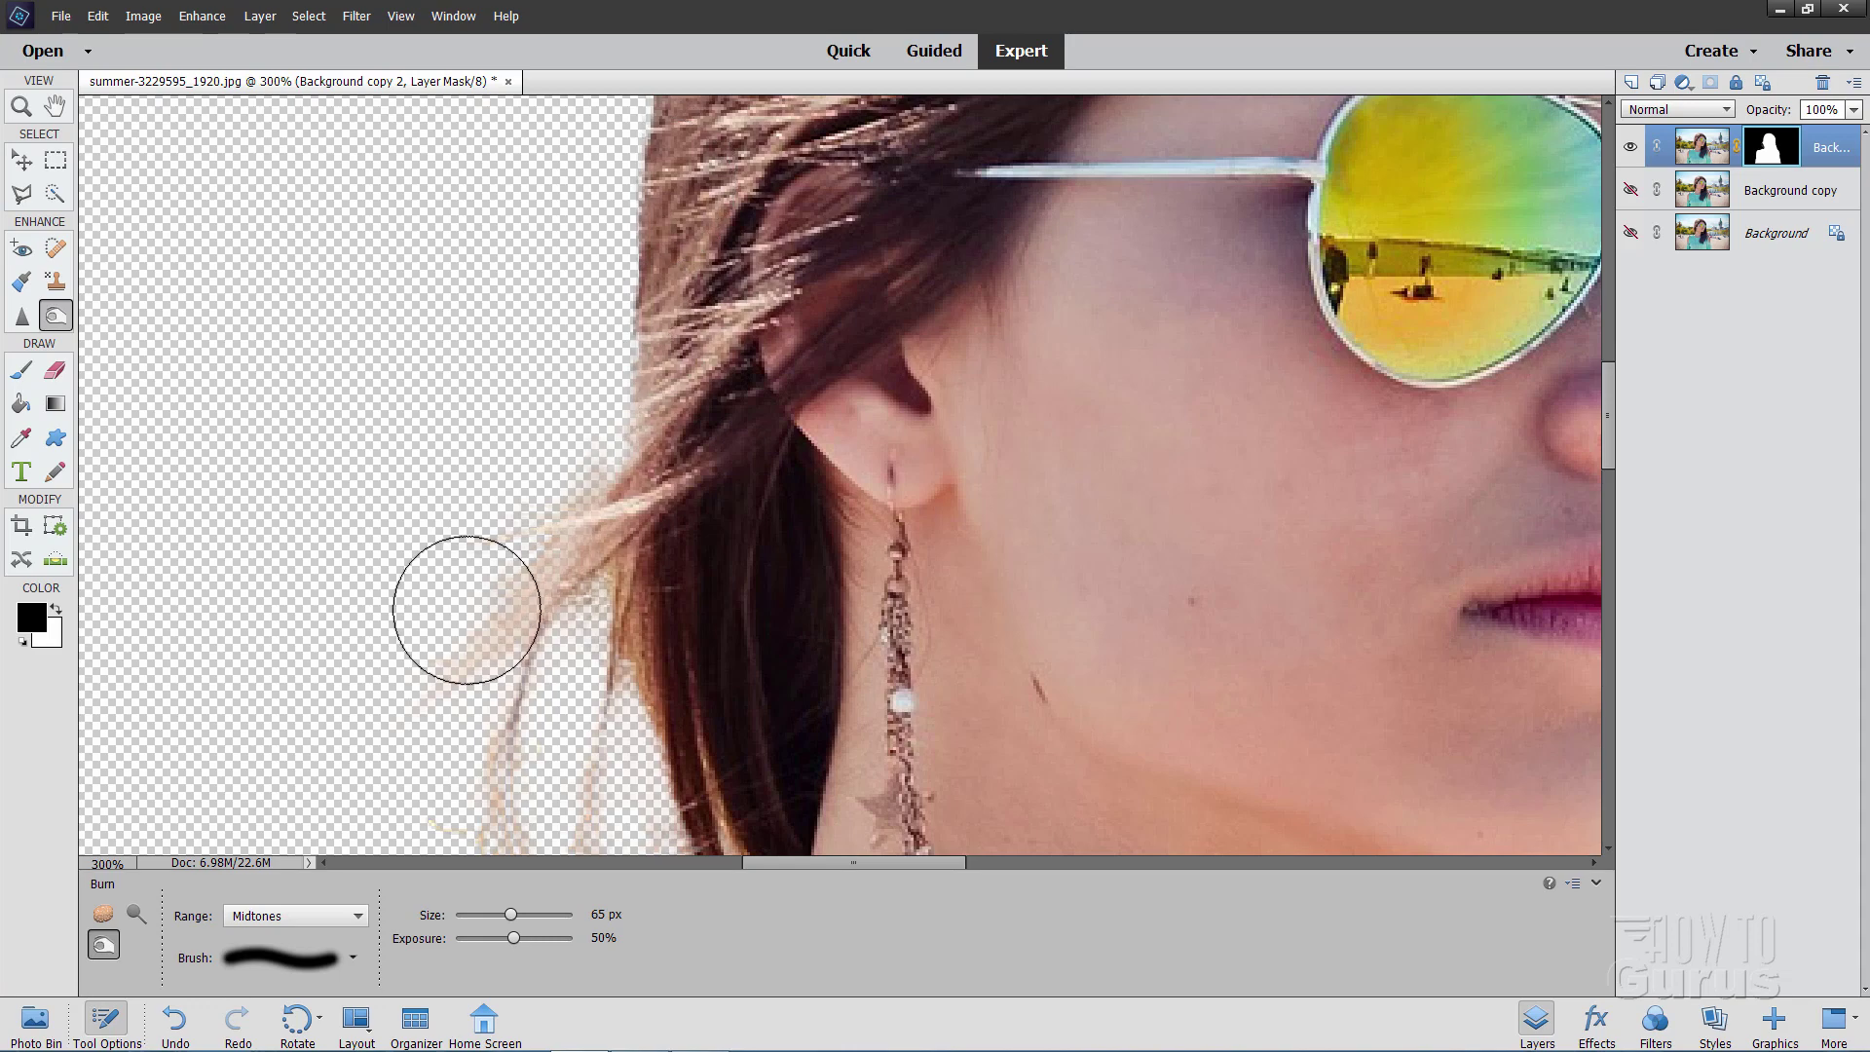
{"action": "left_click_drag", "start_coordinate": [526, 334], "coordinate": [436, 515]}
{"action": "left_click_drag", "start_coordinate": [422, 346], "coordinate": [513, 343]}
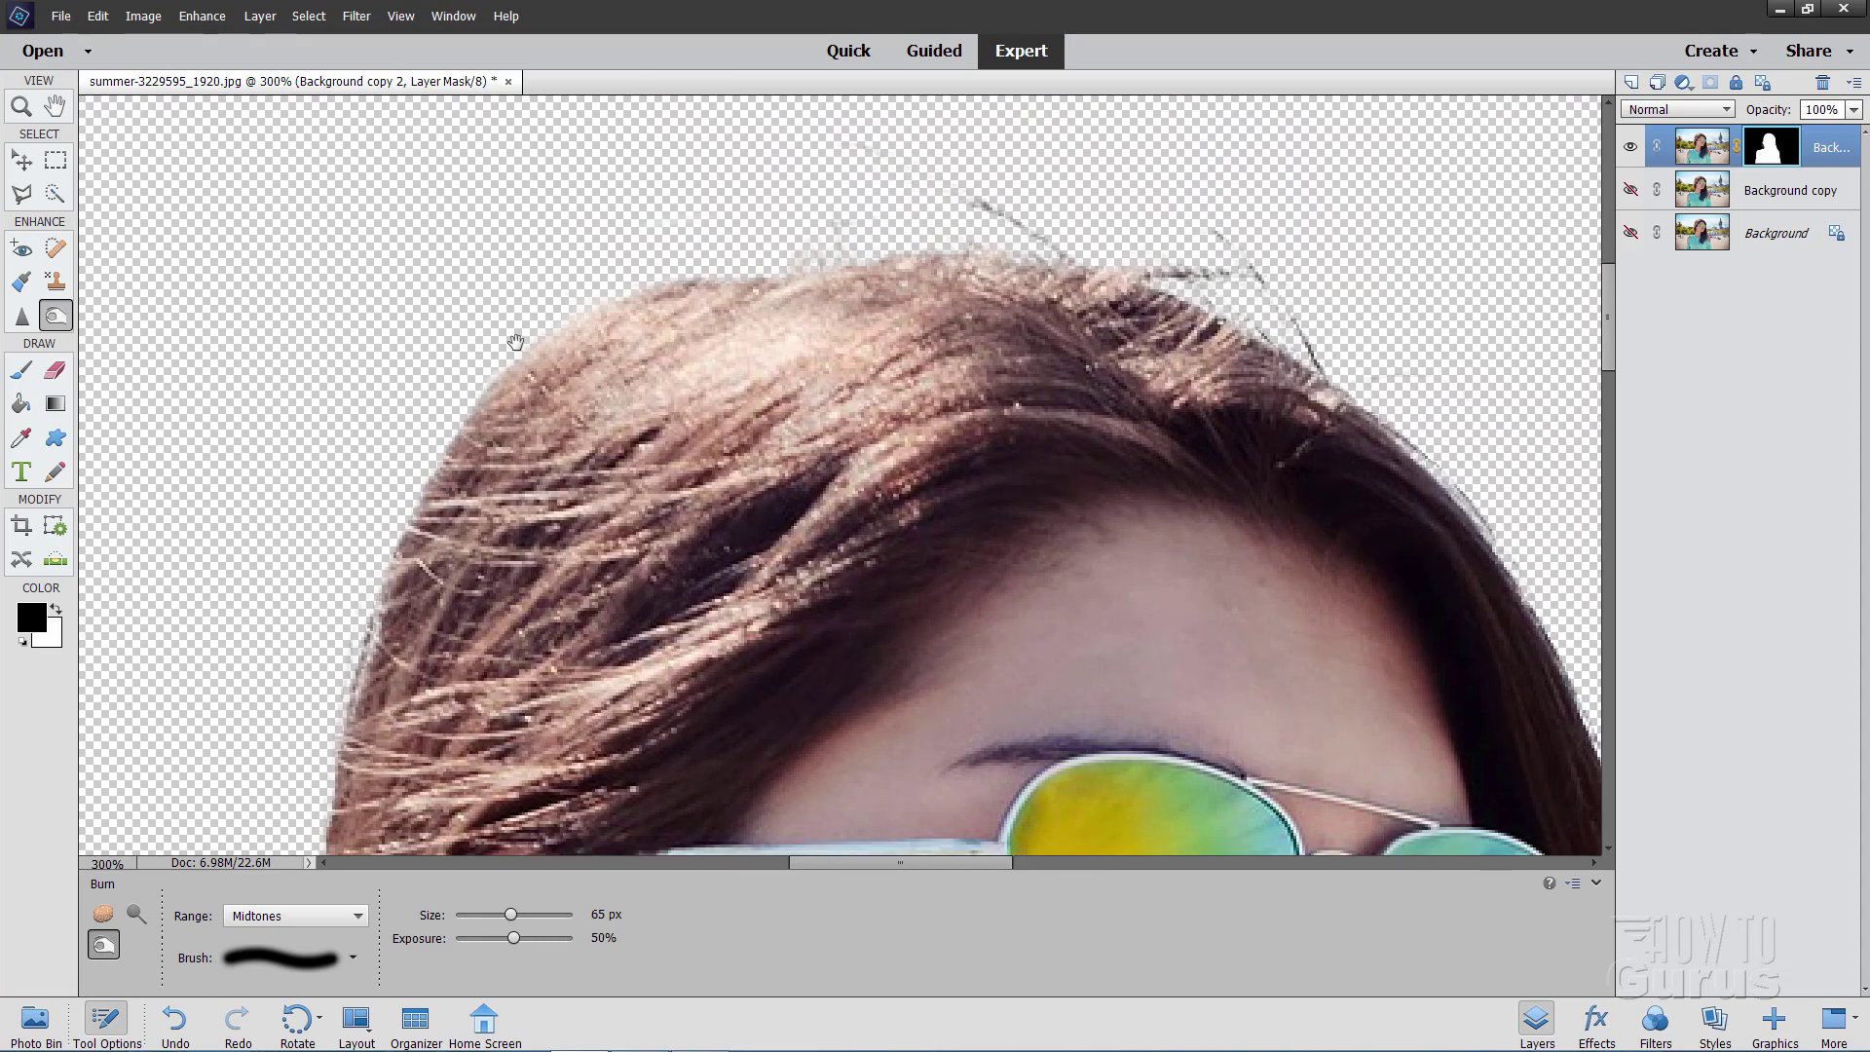
{"action": "mouse_move", "coordinate": [1440, 334]}
{"action": "left_mouse_down"}
{"action": "mouse_move", "coordinate": [1160, 451]}
{"action": "mouse_move", "coordinate": [1153, 426]}
{"action": "mouse_move", "coordinate": [1013, 410]}
{"action": "mouse_move", "coordinate": [1006, 322]}
{"action": "left_mouse_up"}
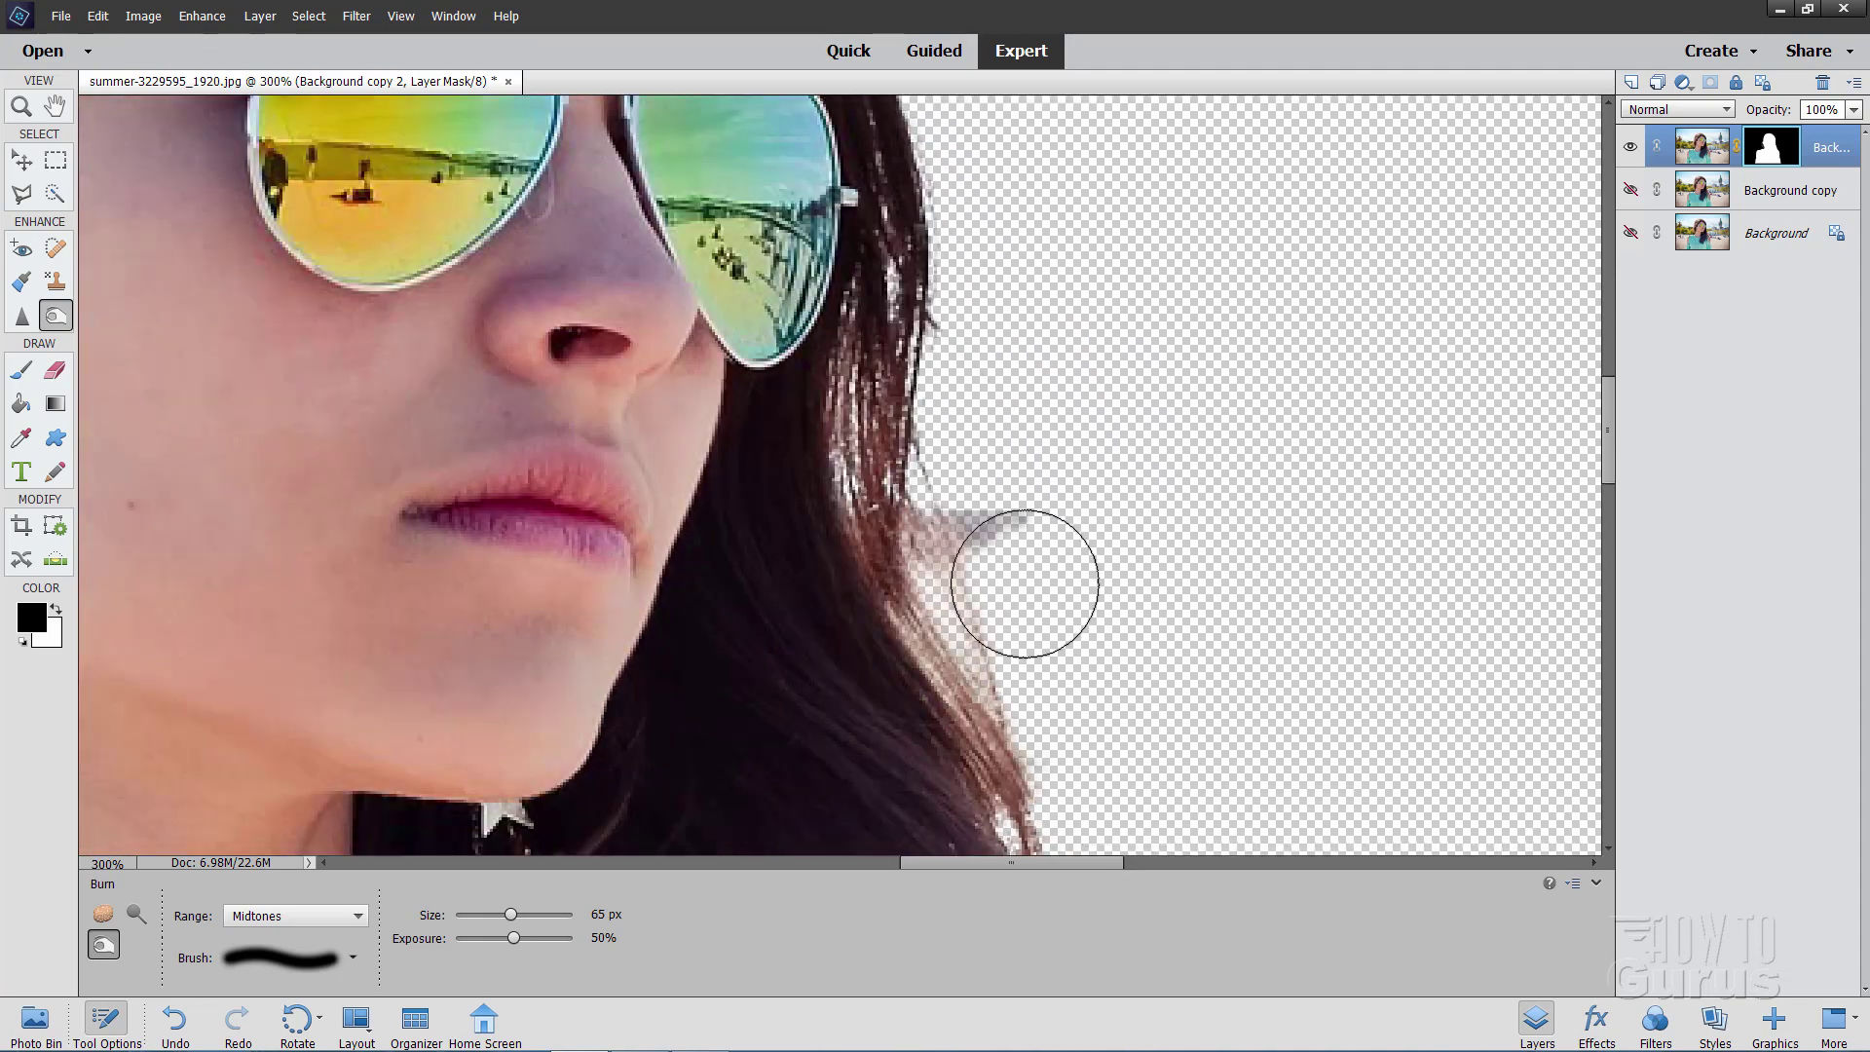
{"action": "mouse_move", "coordinate": [1033, 576]}
{"action": "left_mouse_down"}
{"action": "mouse_move", "coordinate": [968, 535]}
{"action": "mouse_move", "coordinate": [1019, 656]}
{"action": "mouse_move", "coordinate": [1094, 334]}
{"action": "left_mouse_up"}
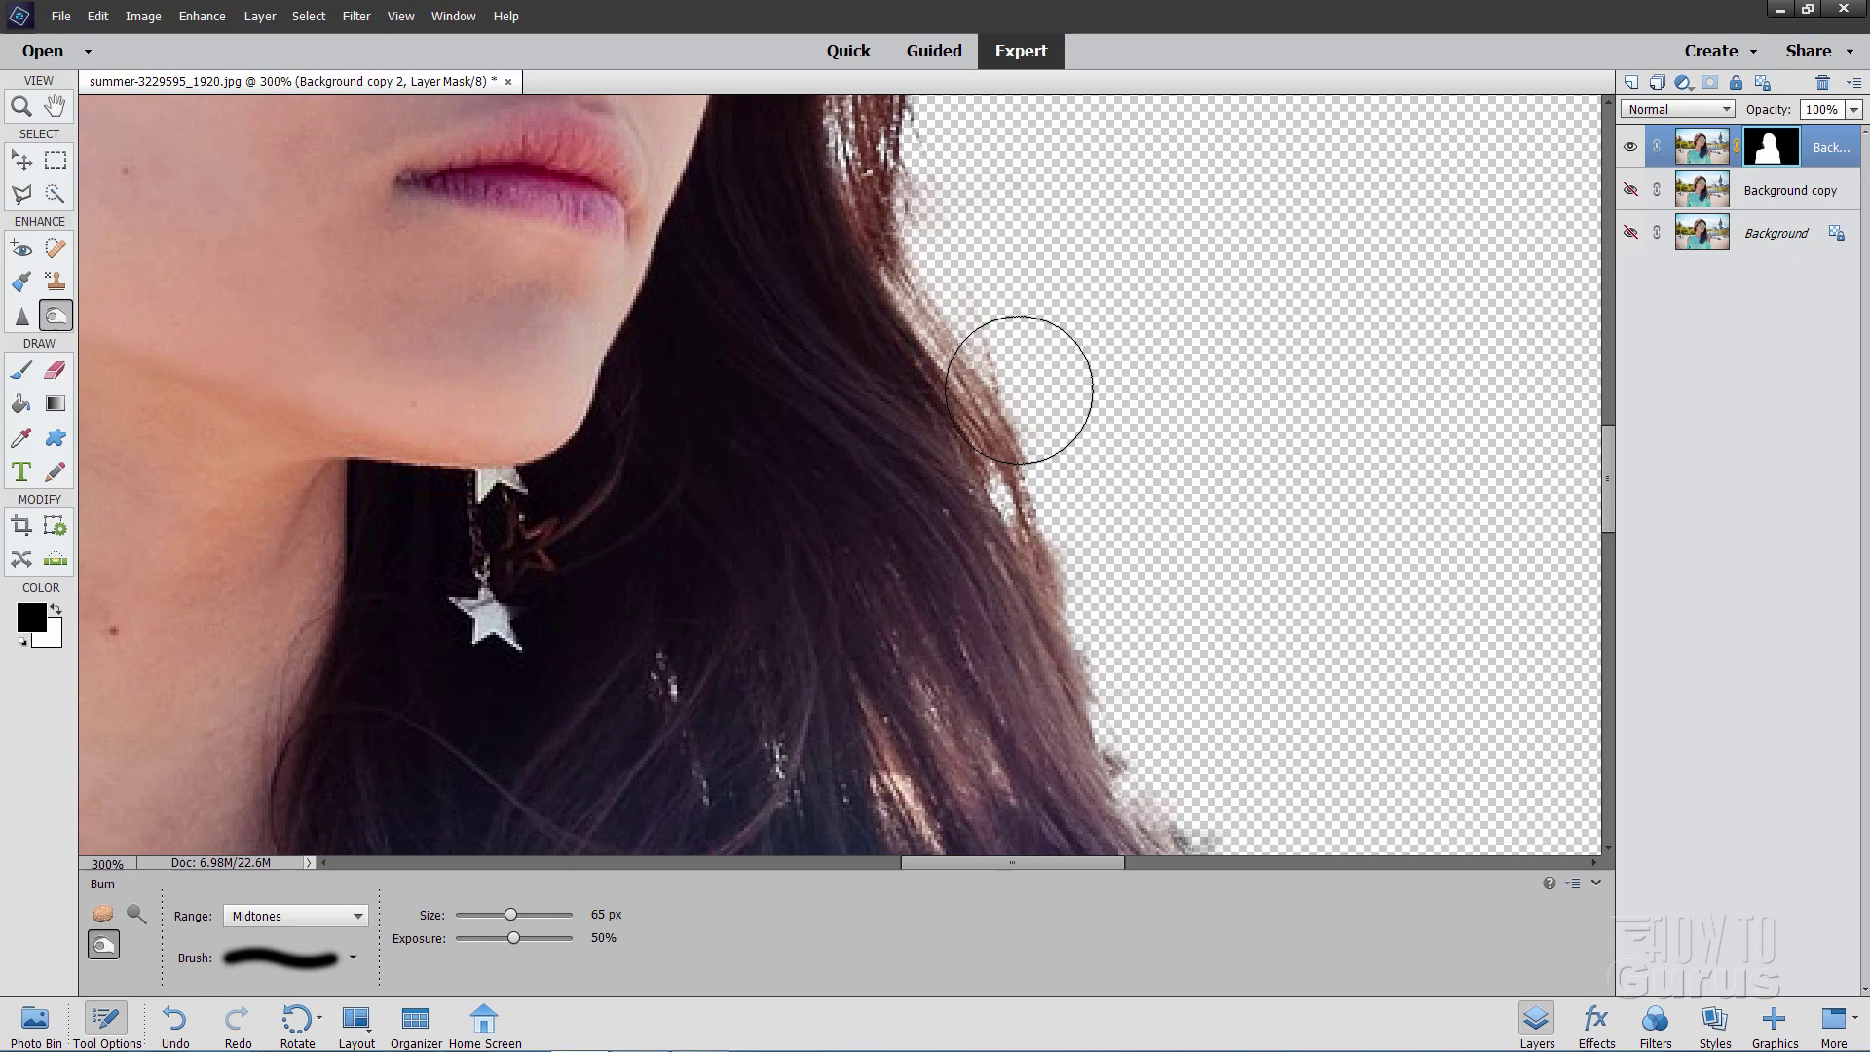
{"action": "left_click_drag", "start_coordinate": [1275, 572], "coordinate": [1177, 299]}
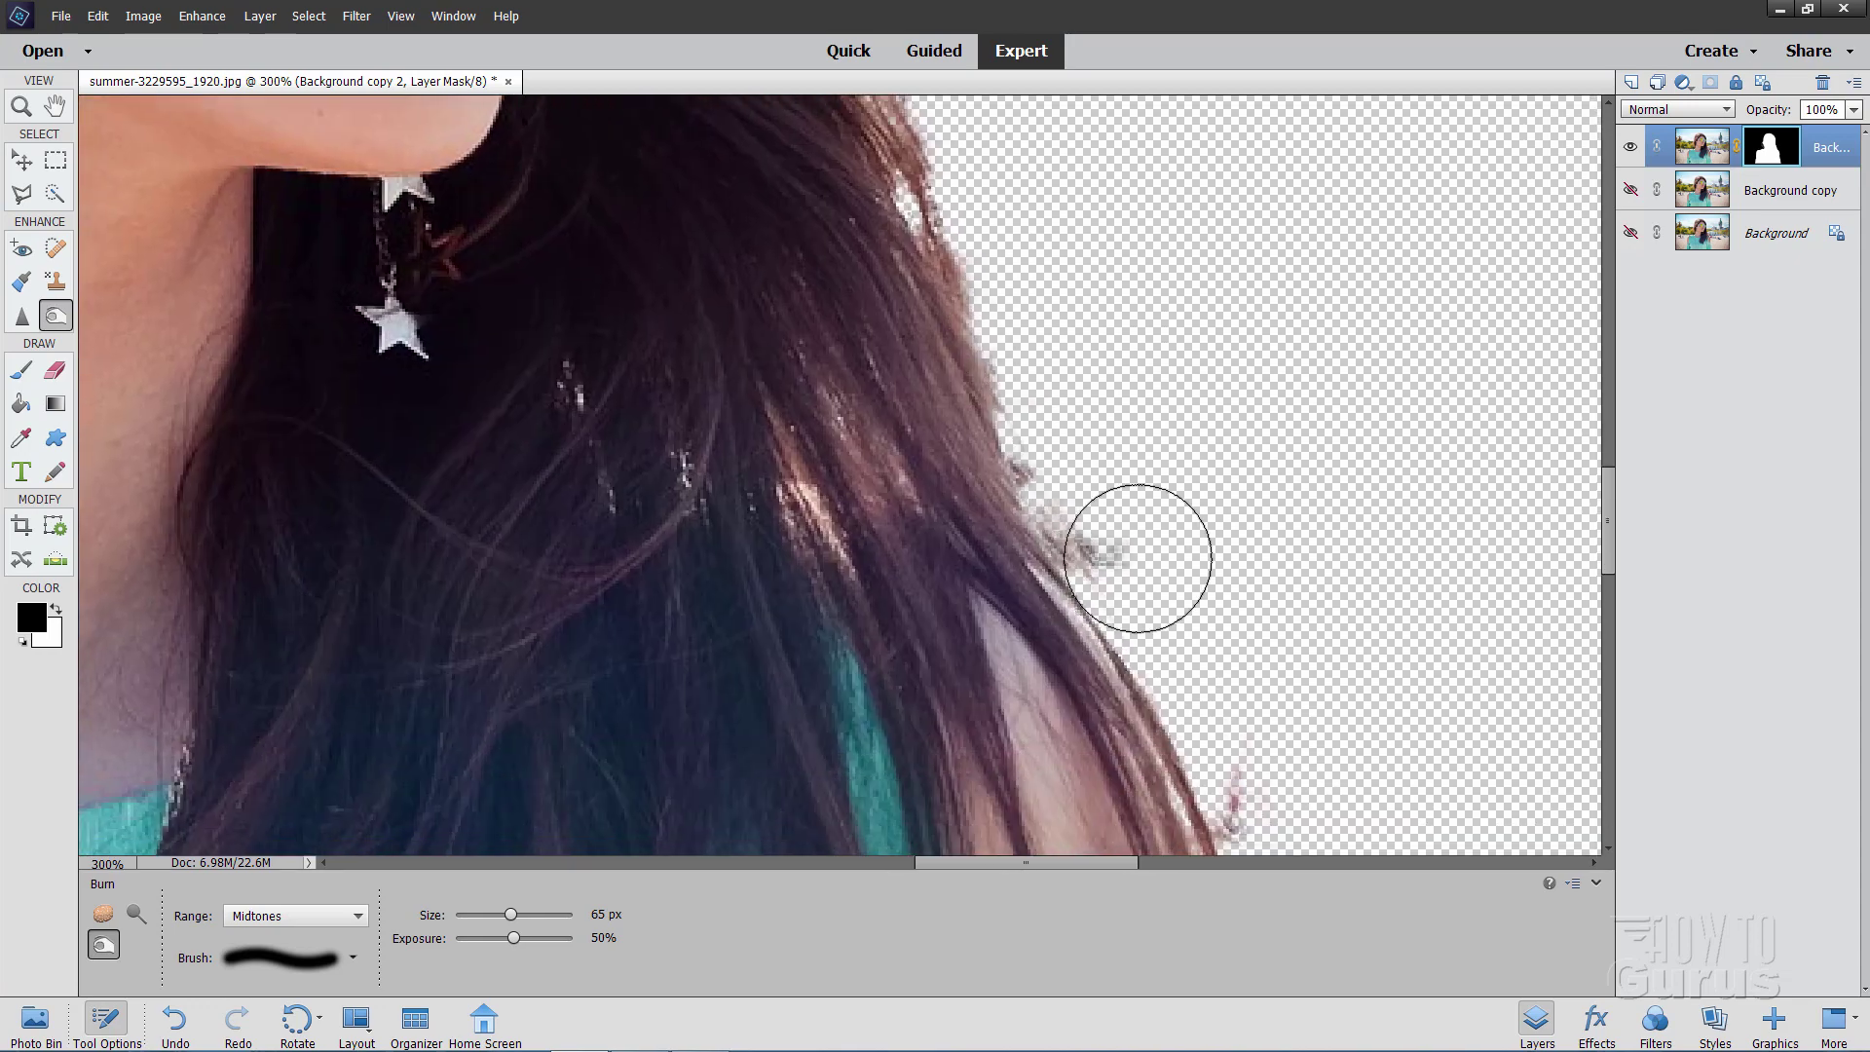
Step: With a 40 px, 100% brush, paint the grey wisps beside the lower hair out of the mask
{"action": "left_click", "coordinate": [24, 371]}
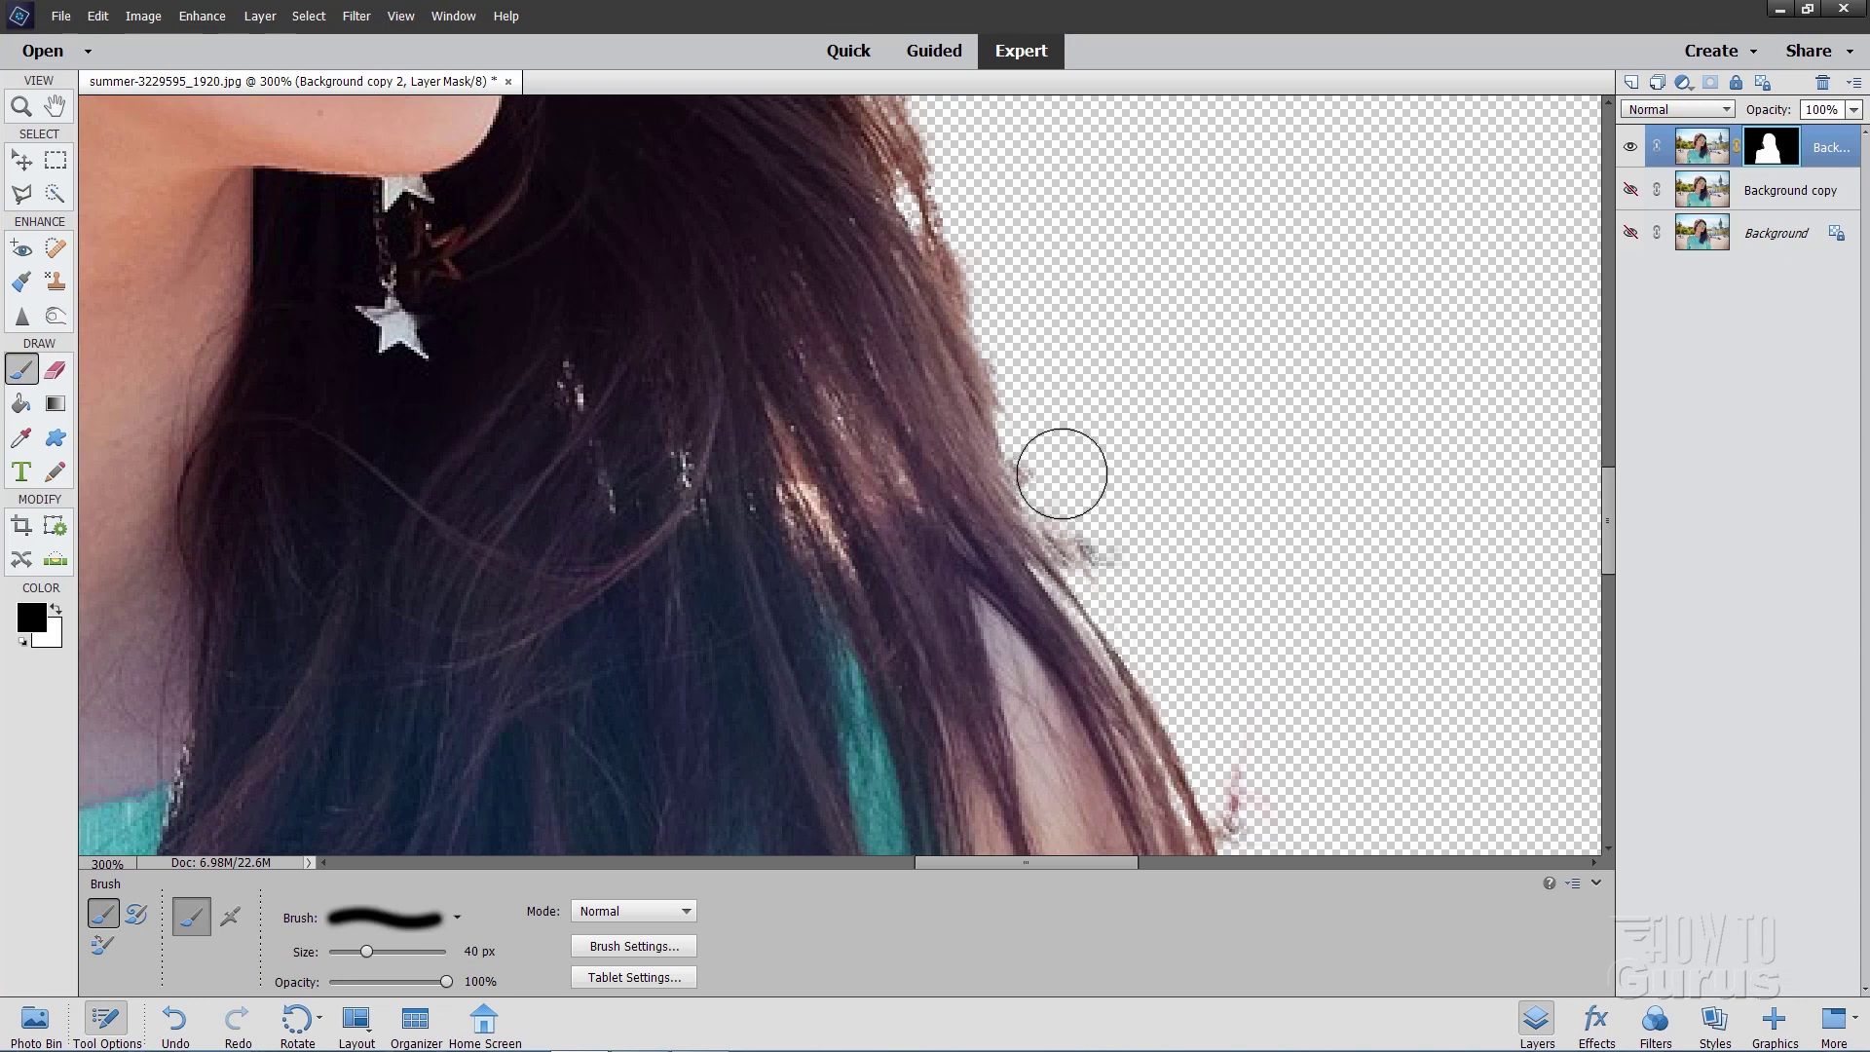
{"action": "left_click_drag", "start_coordinate": [1132, 519], "coordinate": [1102, 522]}
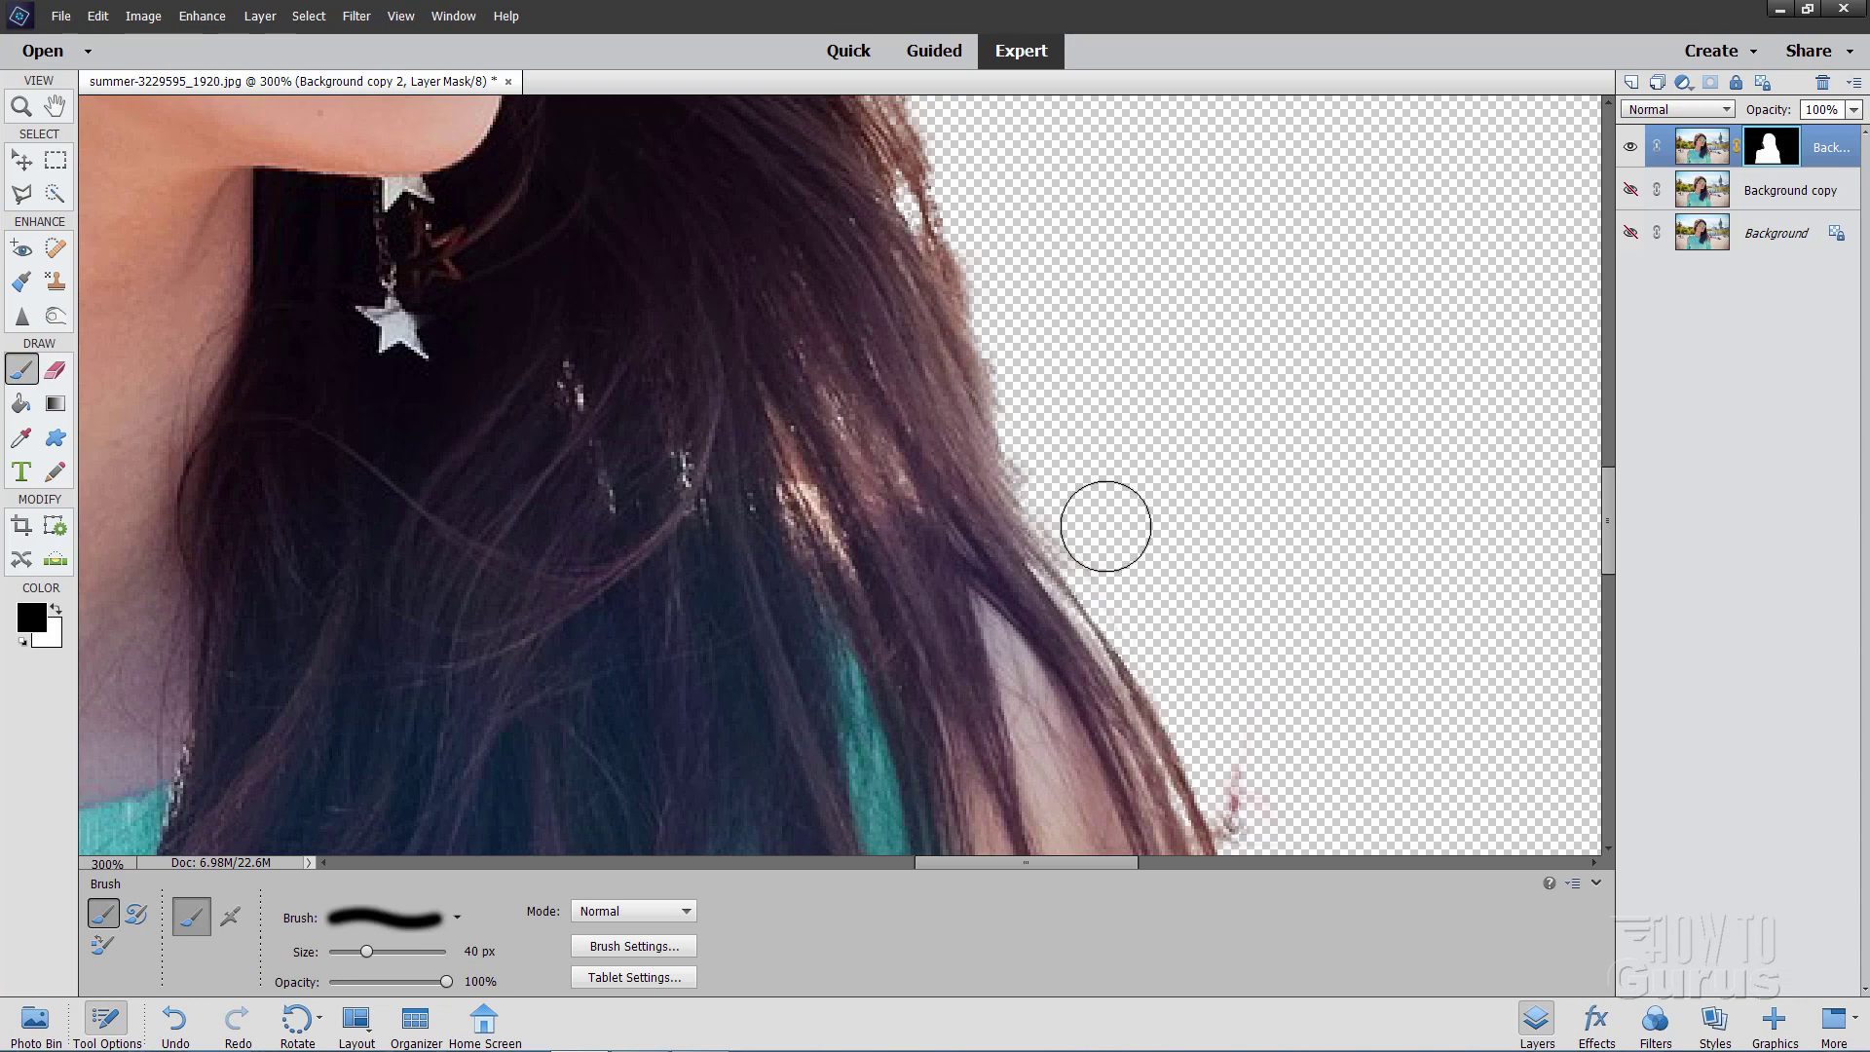
{"action": "left_click_drag", "start_coordinate": [1273, 555], "coordinate": [1282, 389]}
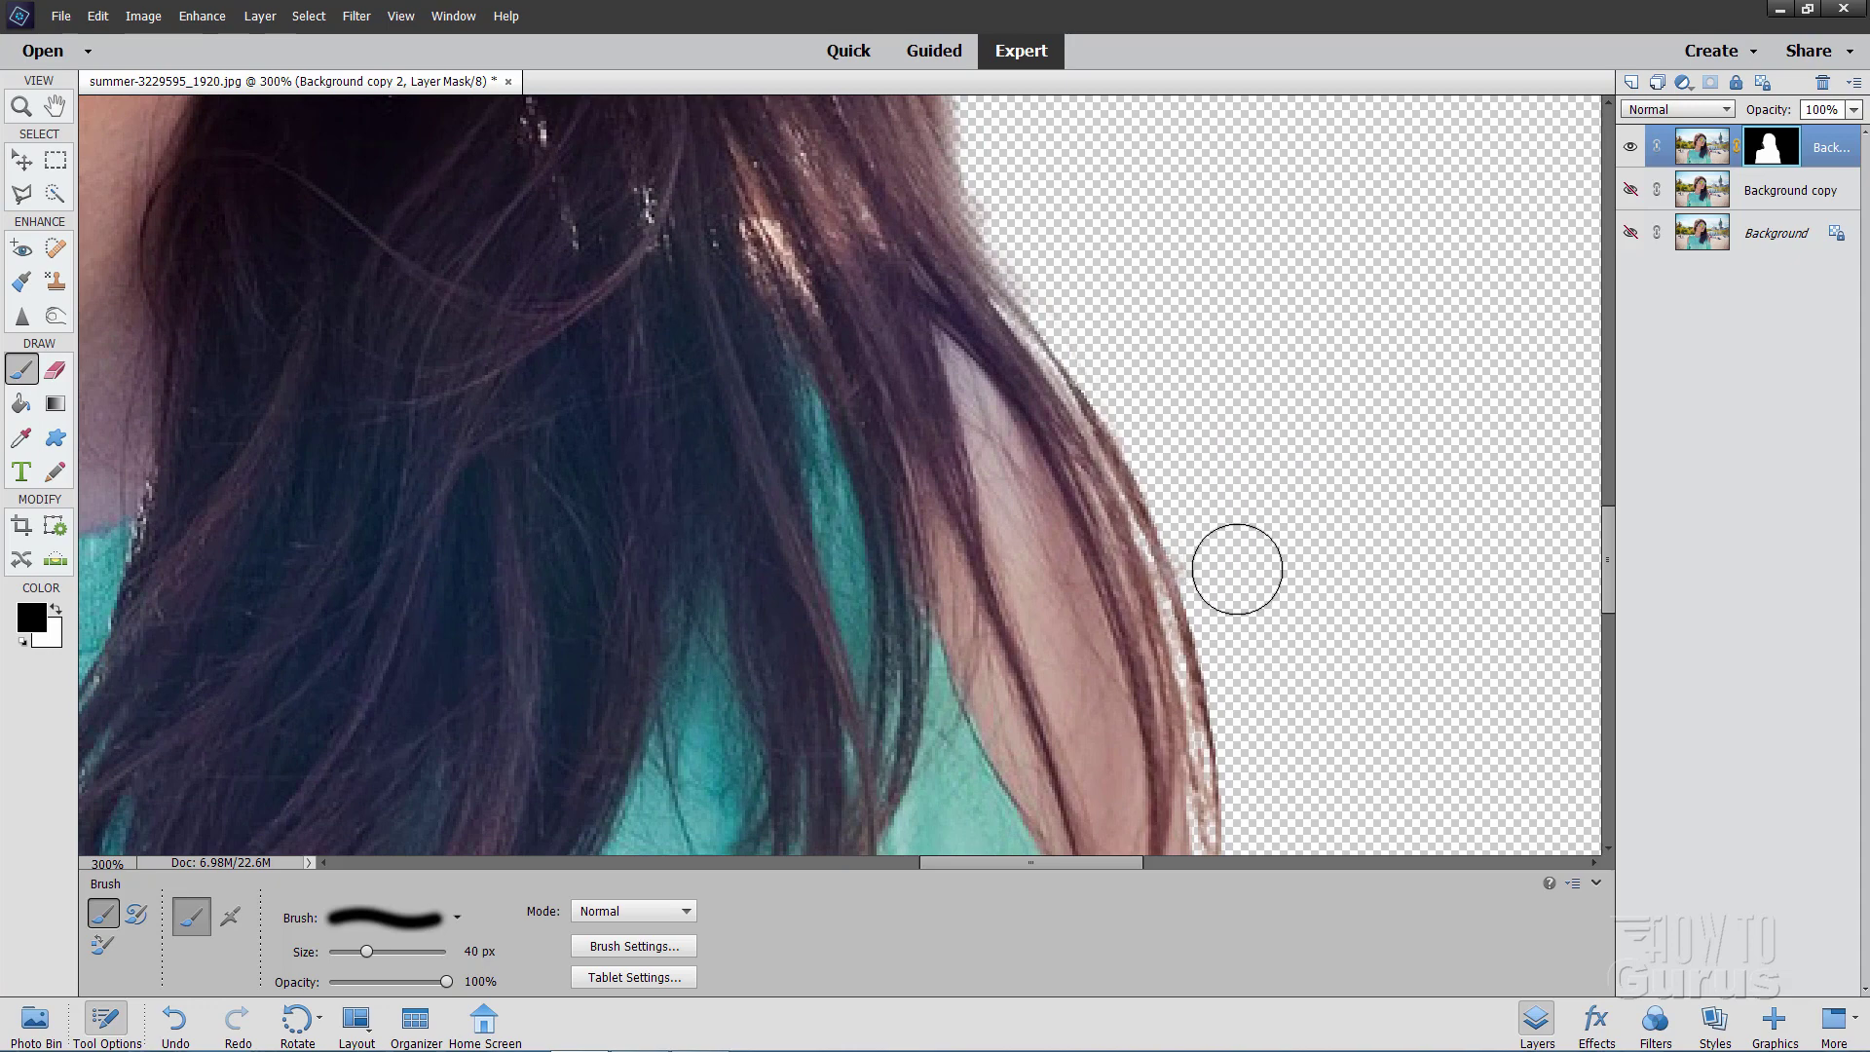
{"action": "mouse_move", "coordinate": [1365, 706]}
{"action": "left_mouse_down"}
{"action": "mouse_move", "coordinate": [1272, 473]}
{"action": "mouse_move", "coordinate": [1344, 618]}
{"action": "mouse_move", "coordinate": [1273, 364]}
{"action": "mouse_move", "coordinate": [1245, 447]}
{"action": "mouse_move", "coordinate": [1304, 382]}
{"action": "mouse_move", "coordinate": [1362, 408]}
{"action": "left_mouse_up"}
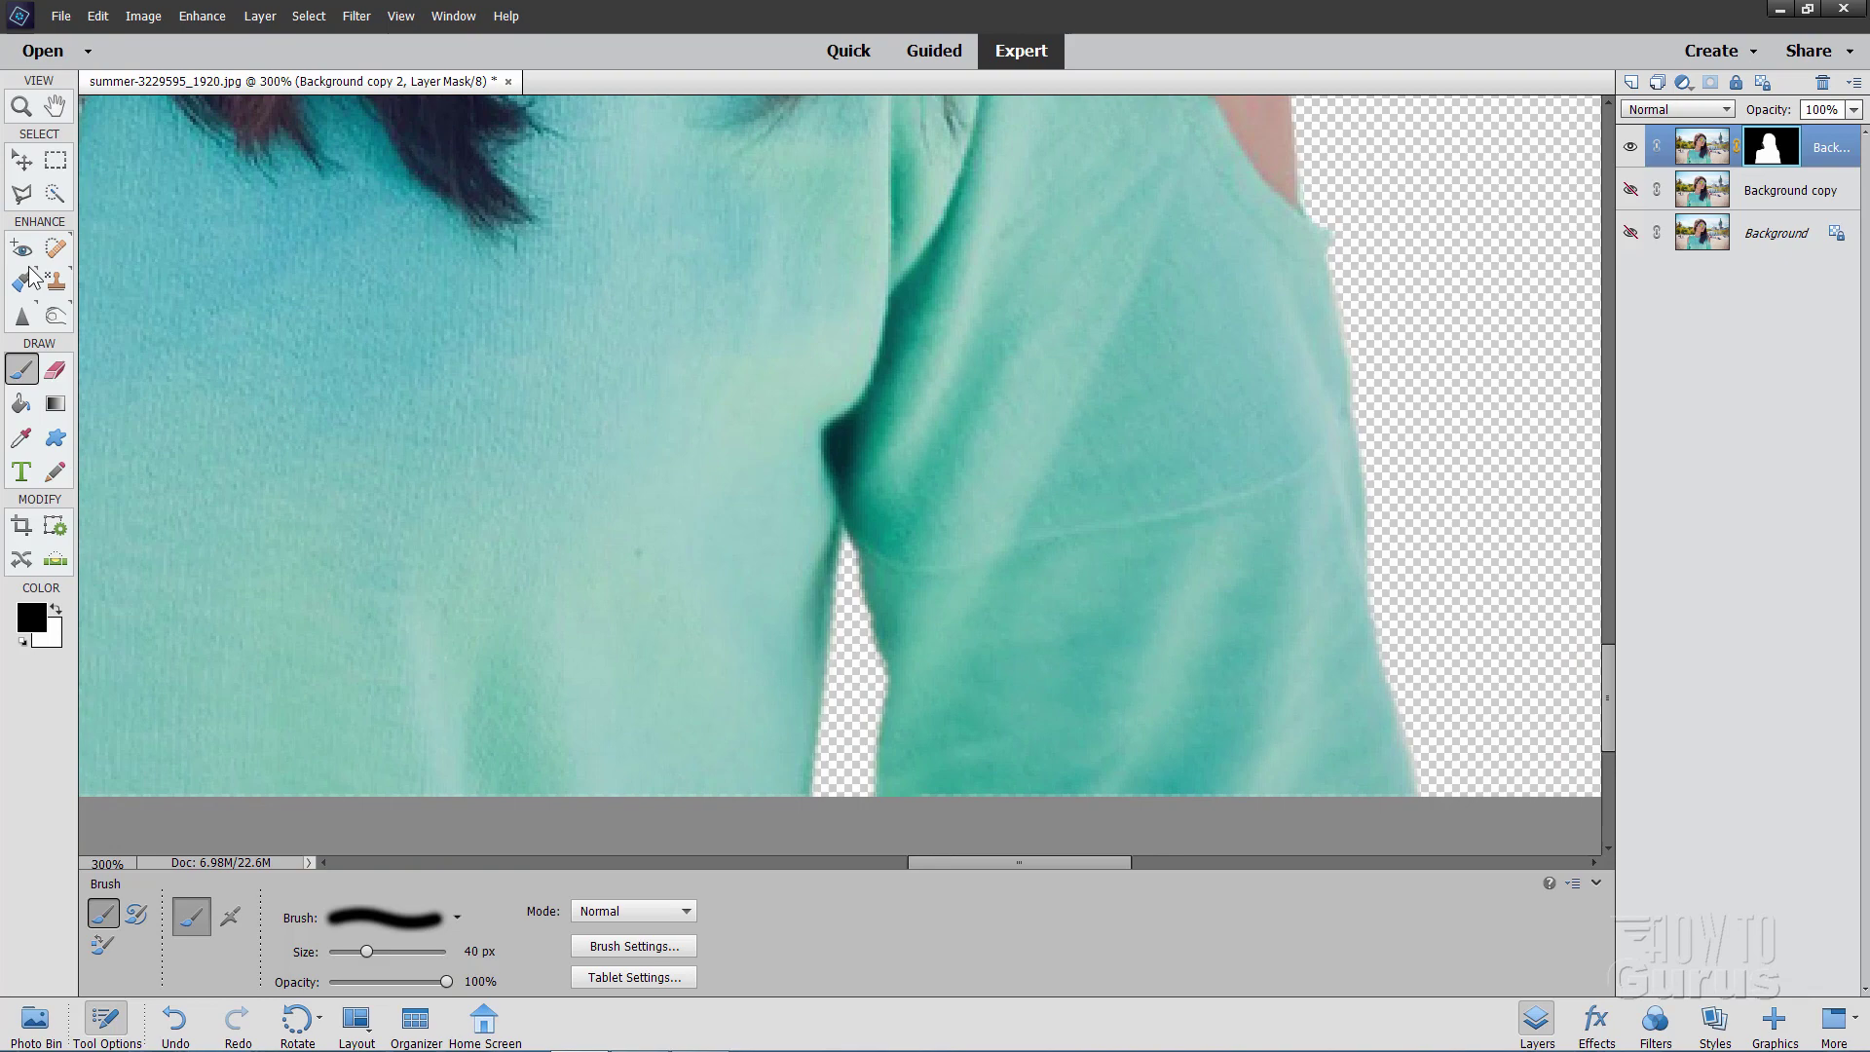
{"action": "left_click", "coordinate": [21, 106]}
Step: Fit the whole image on screen, then show and select the Background copy layer with the beach photo
{"action": "left_click", "coordinate": [520, 913]}
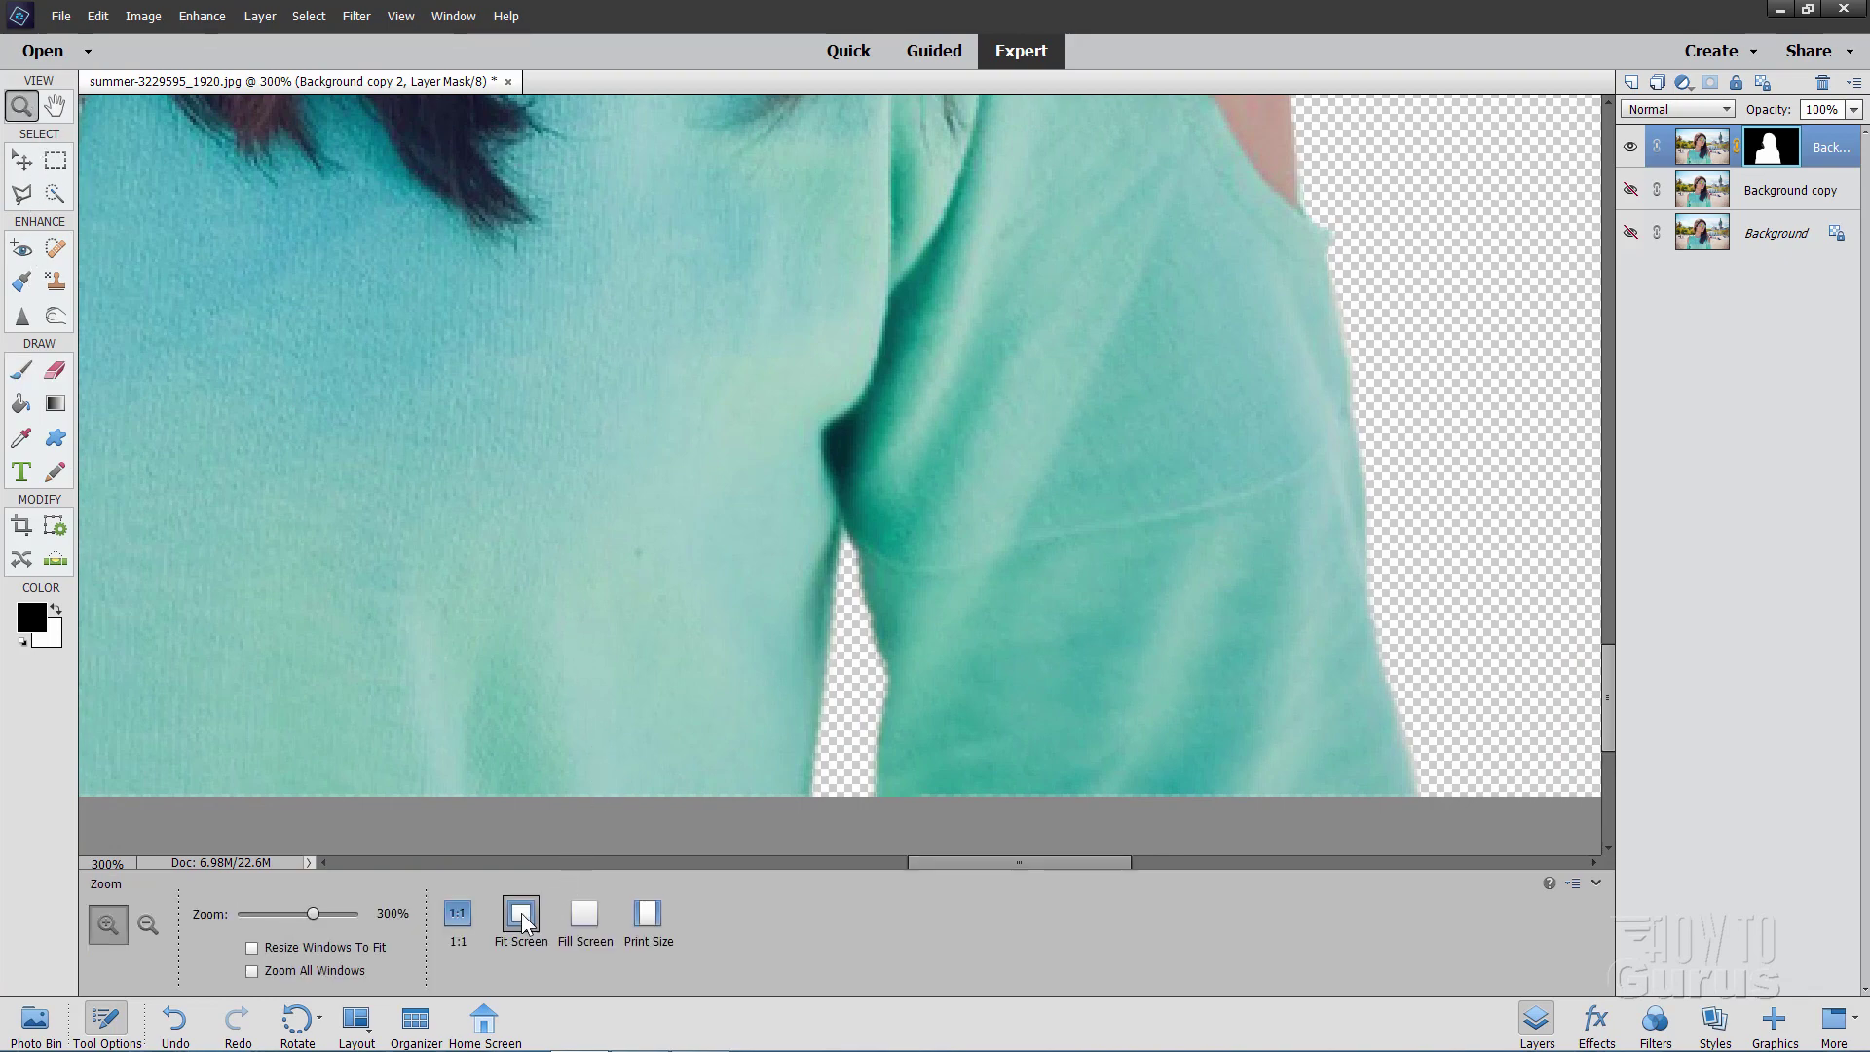
{"action": "key", "text": "v"}
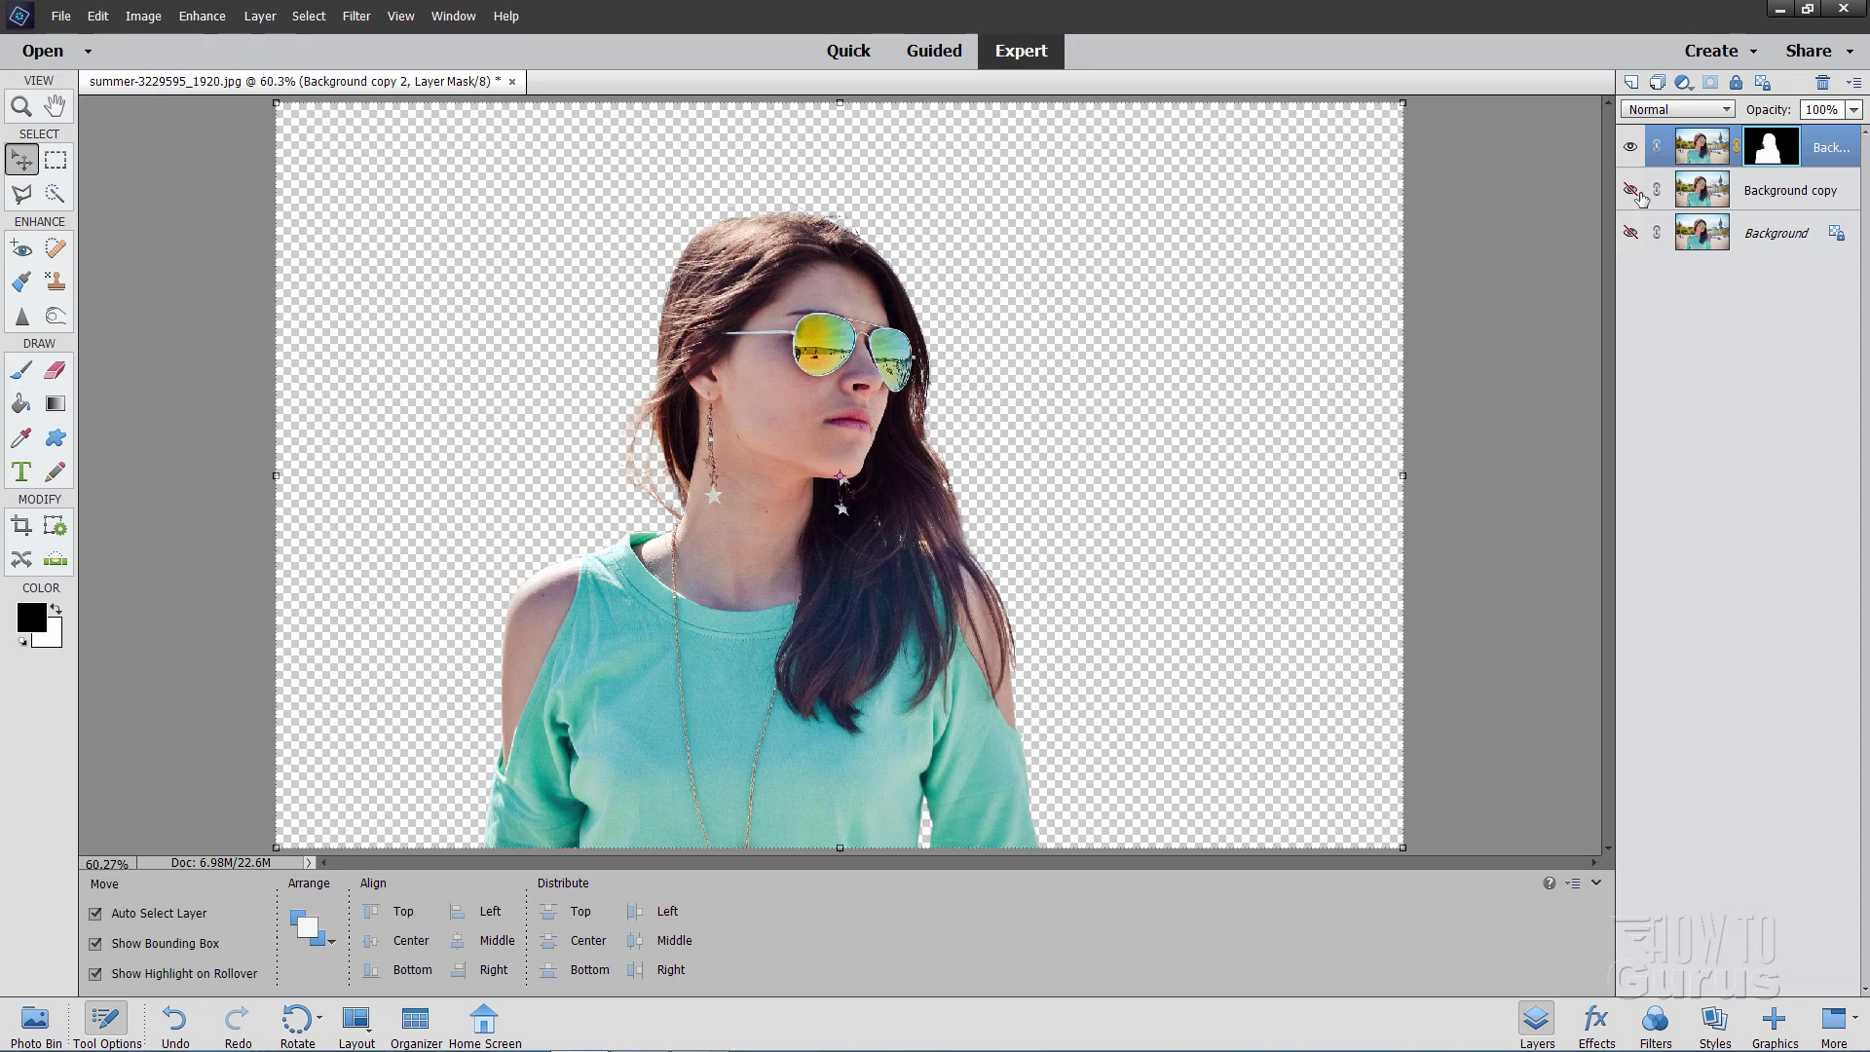
{"action": "left_click", "coordinate": [1631, 189]}
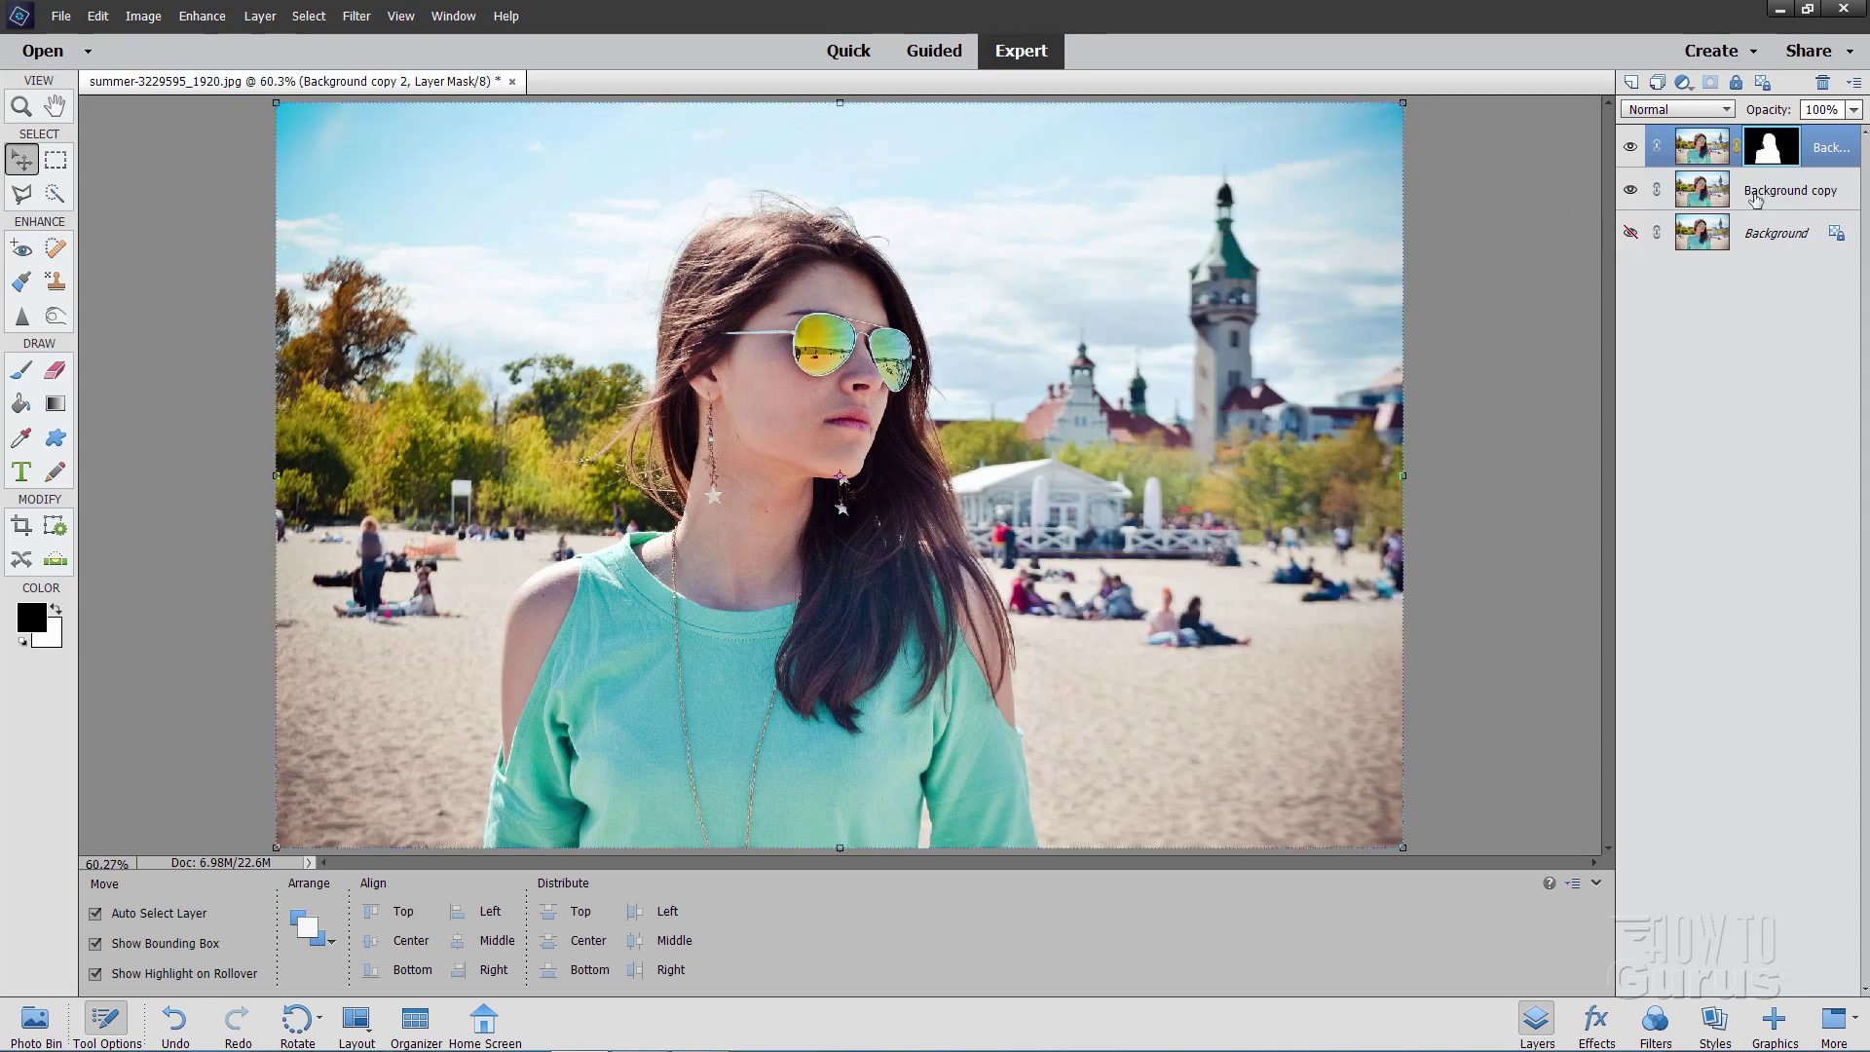
{"action": "left_click", "coordinate": [1756, 197]}
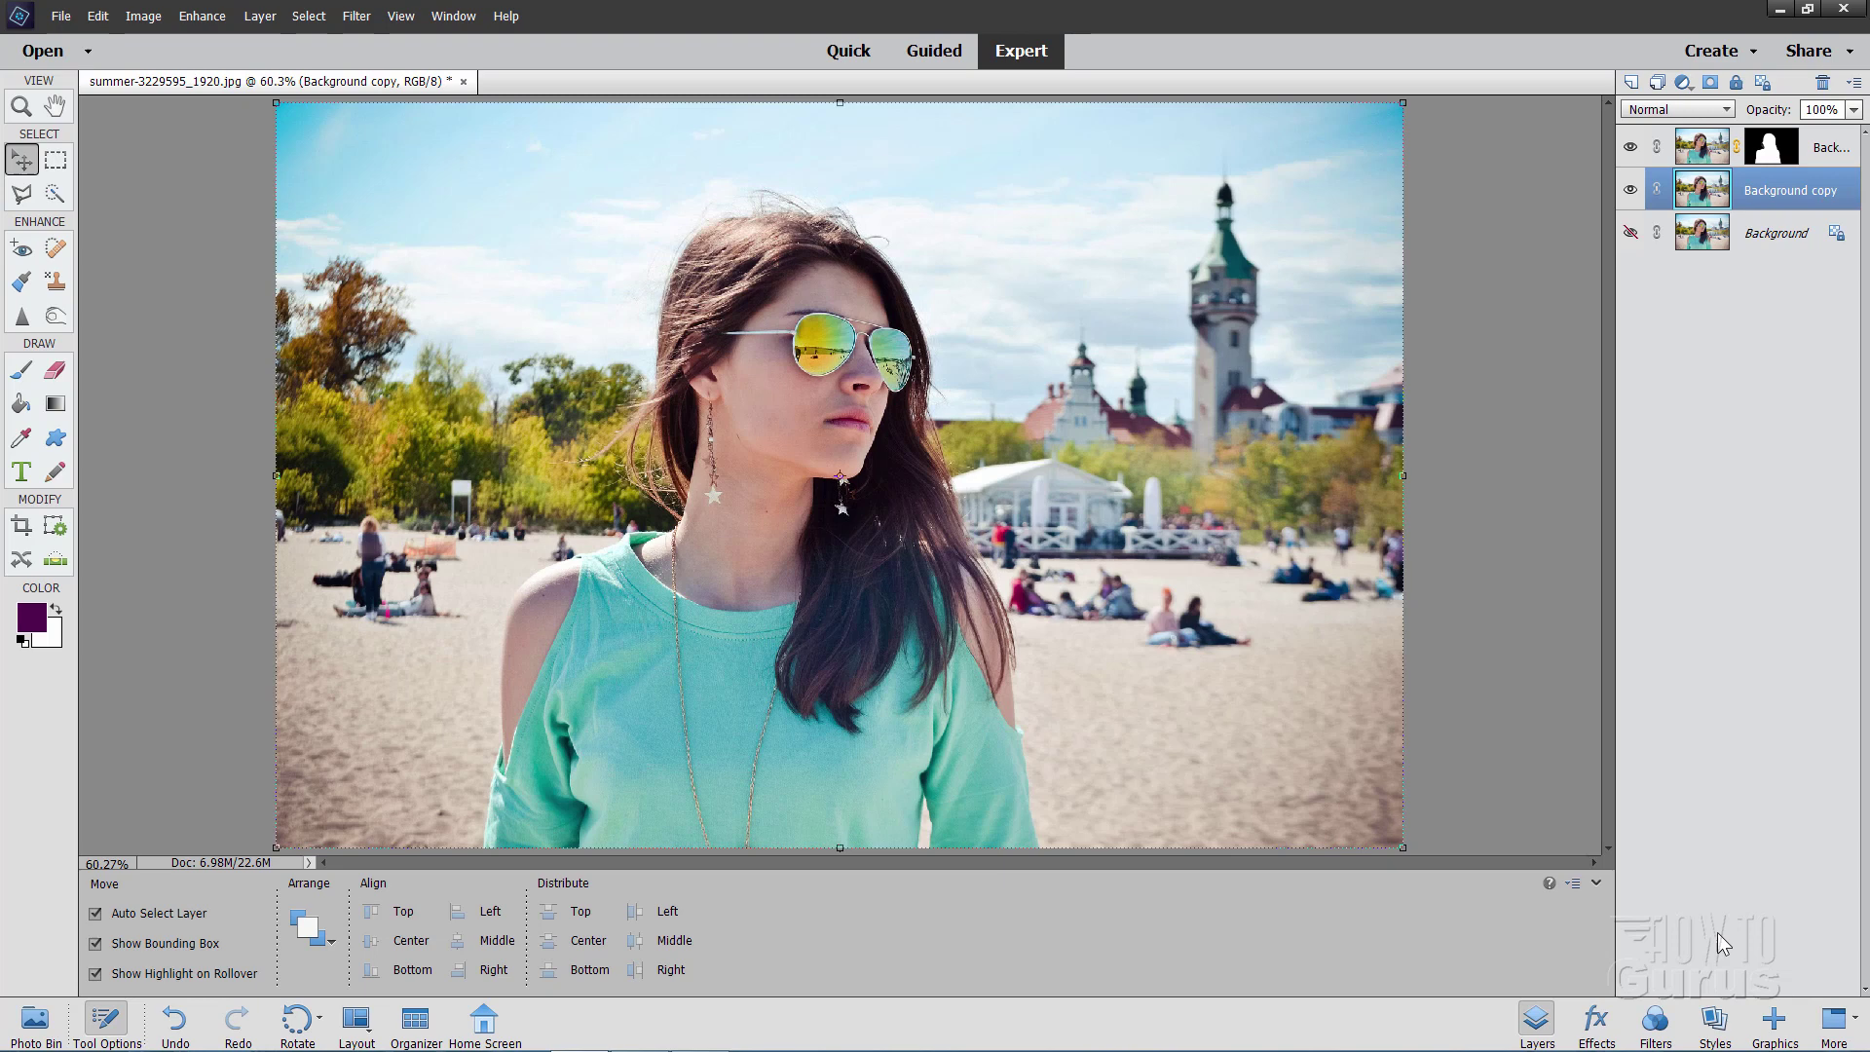
Step: Apply the Circular Vignette style from the Image Effects category, fading the beach to white
{"action": "left_click", "coordinate": [1717, 1020]}
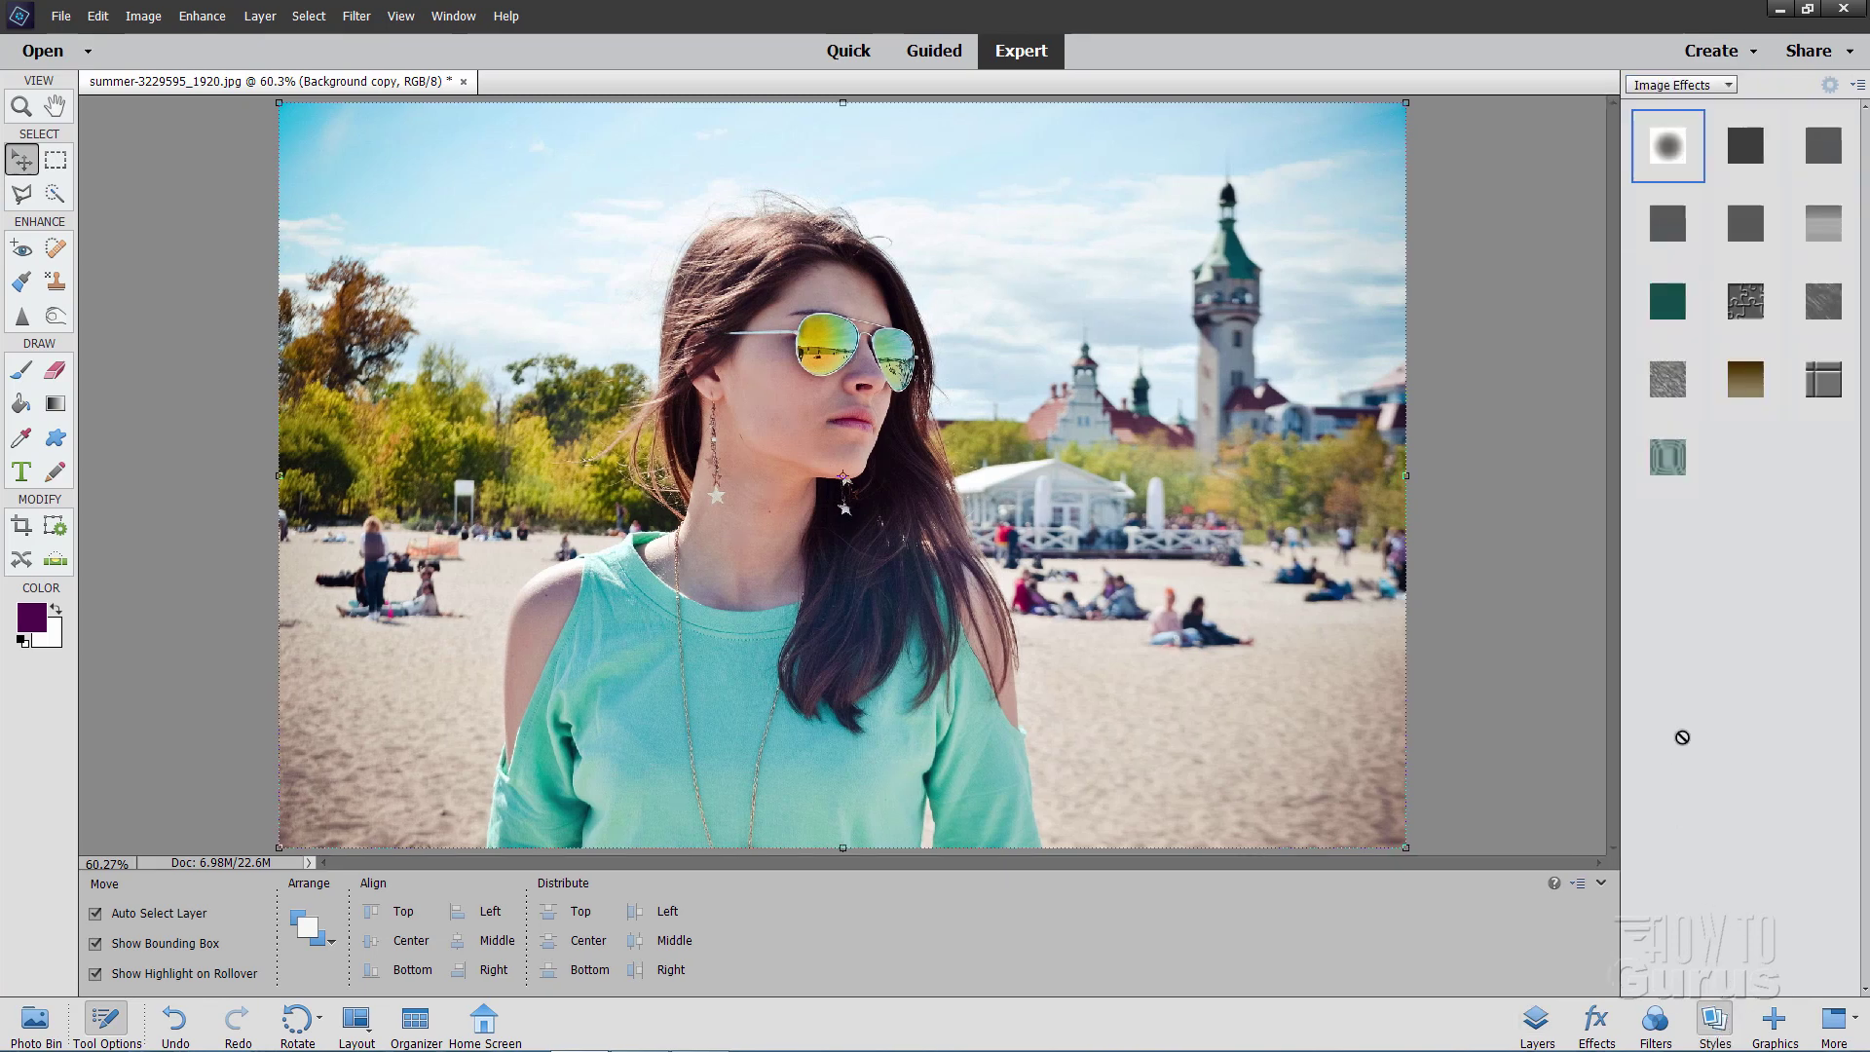
{"action": "left_click", "coordinate": [1717, 90]}
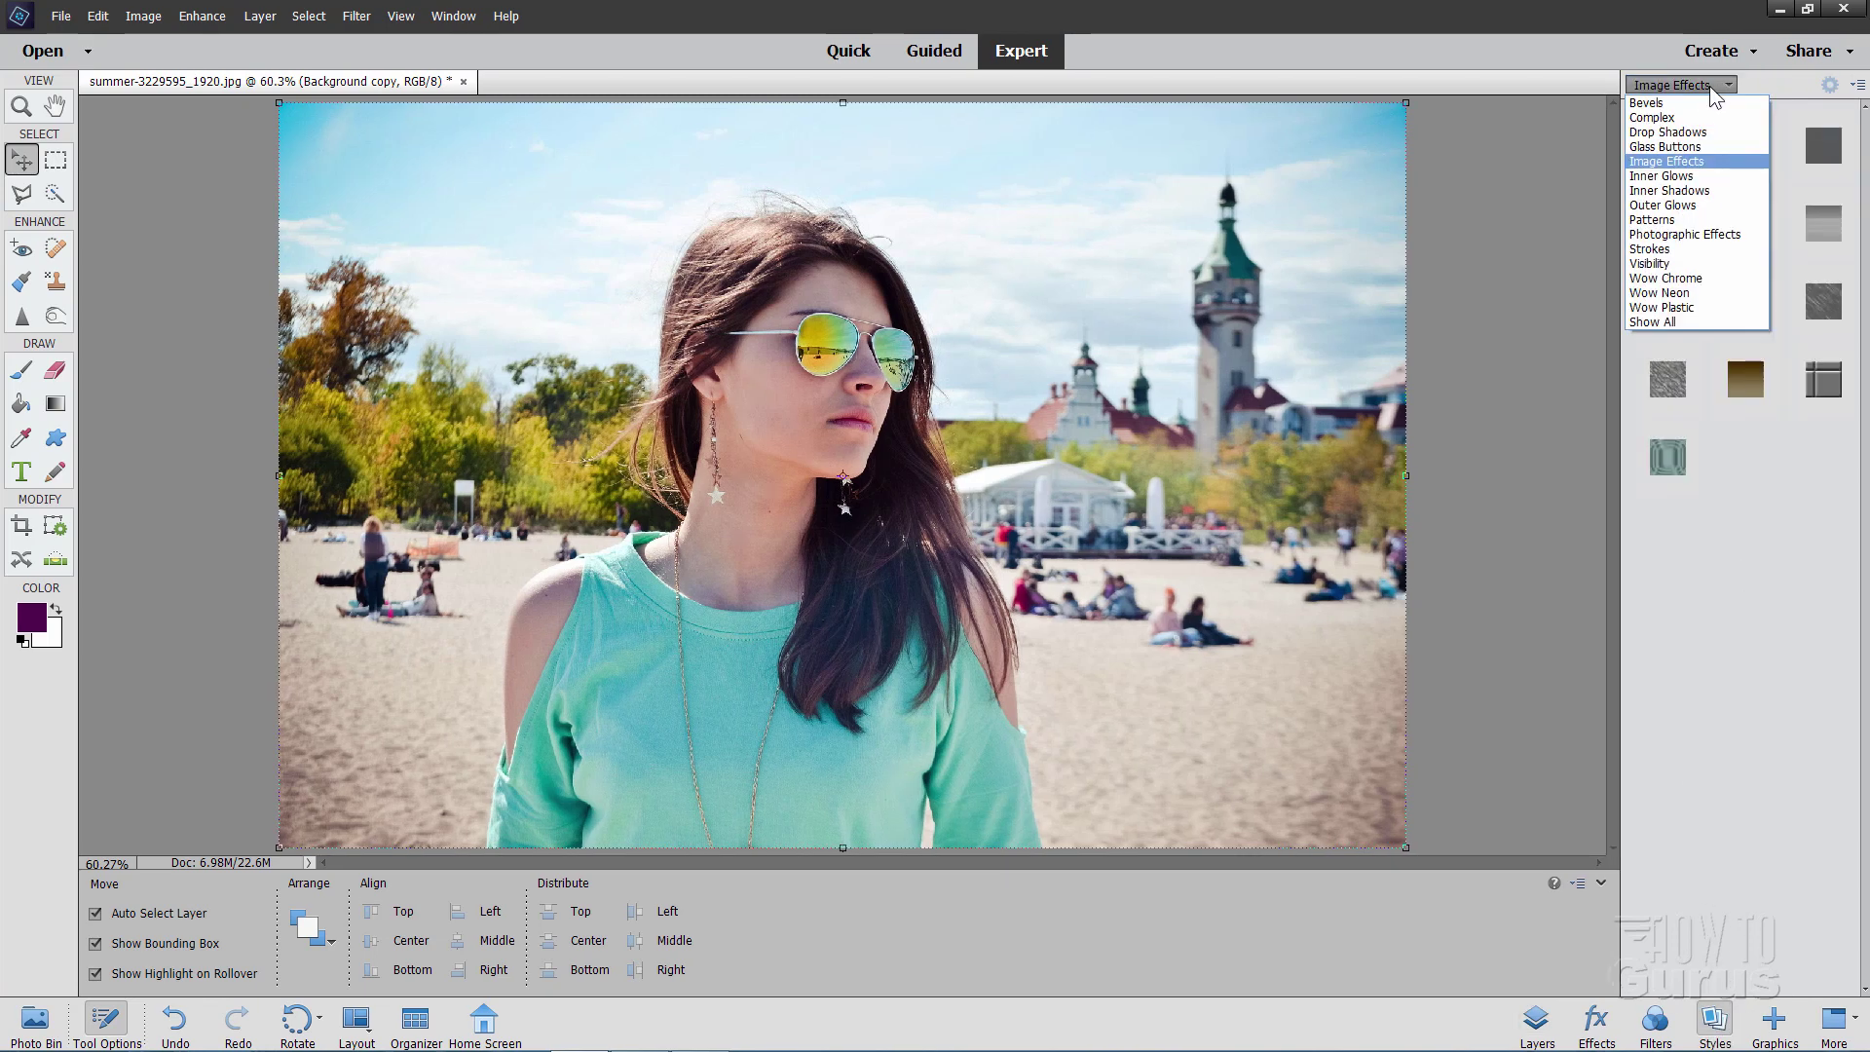
{"action": "left_click", "coordinate": [1688, 163]}
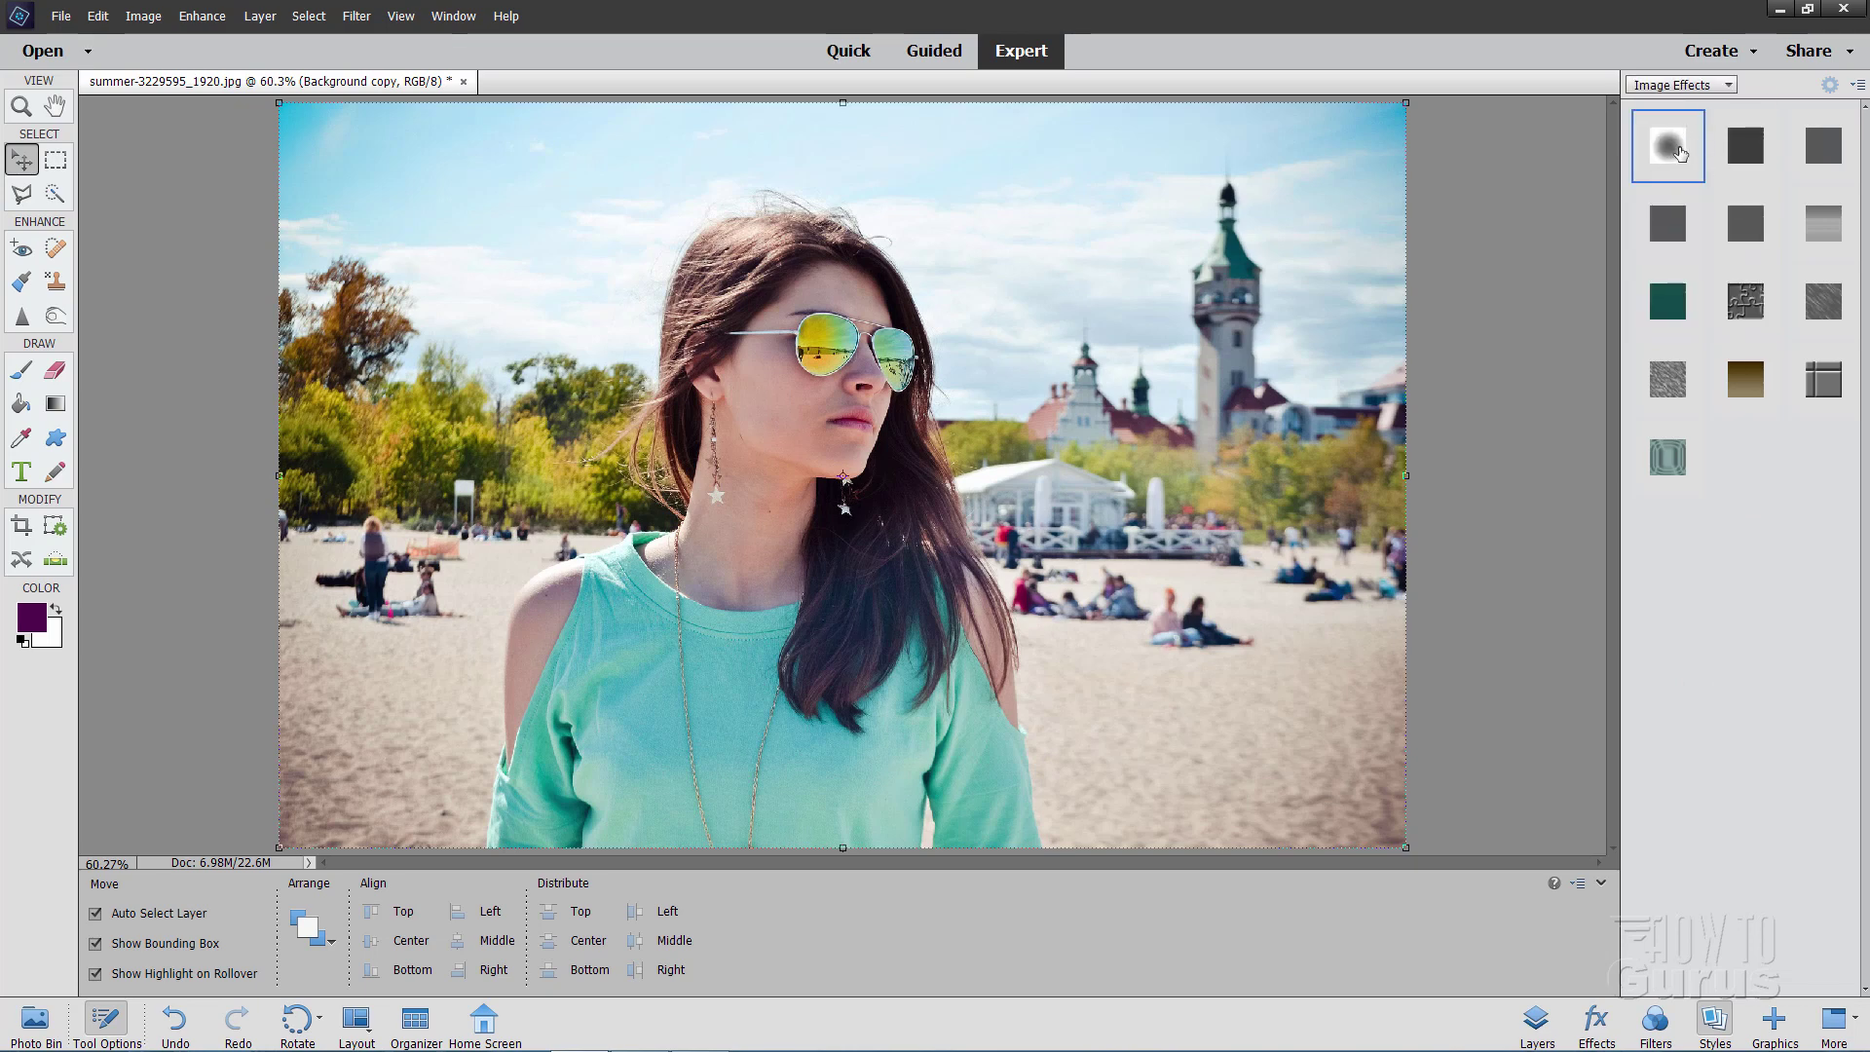
{"action": "double_click", "coordinate": [1669, 154]}
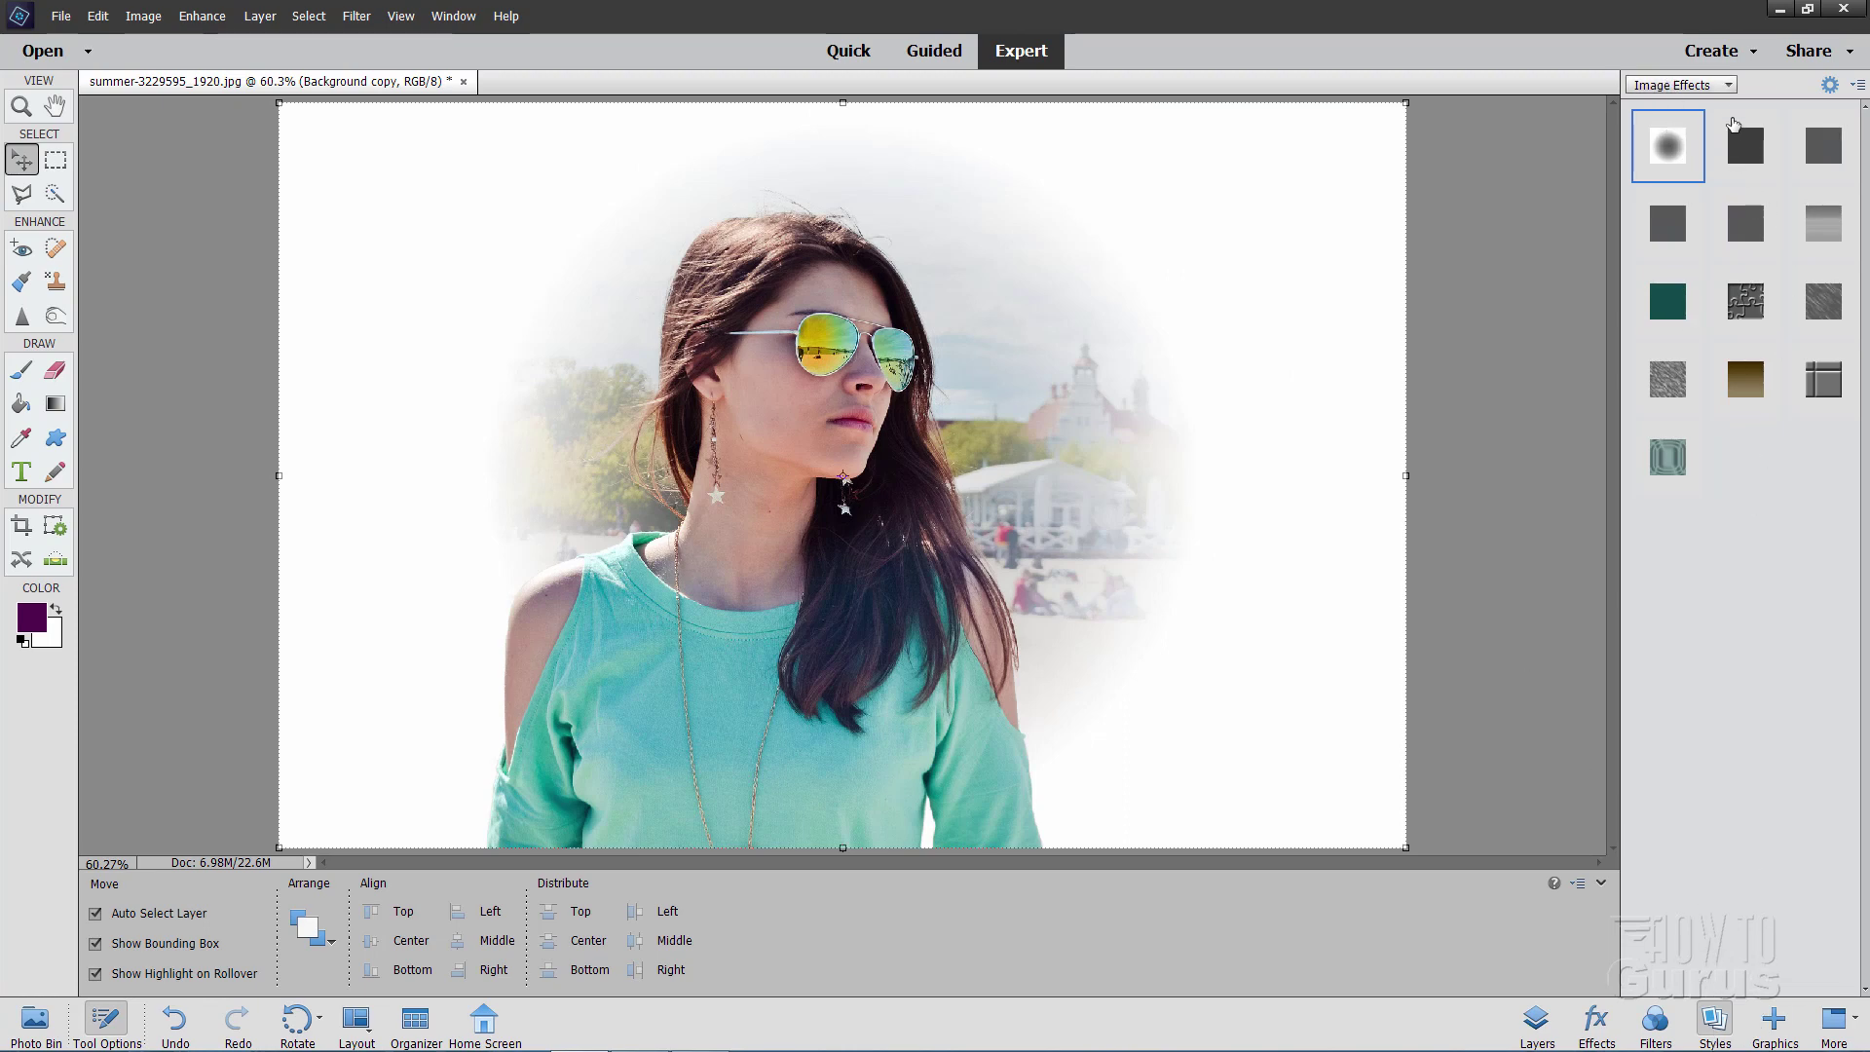
{"action": "left_click", "coordinate": [1720, 85]}
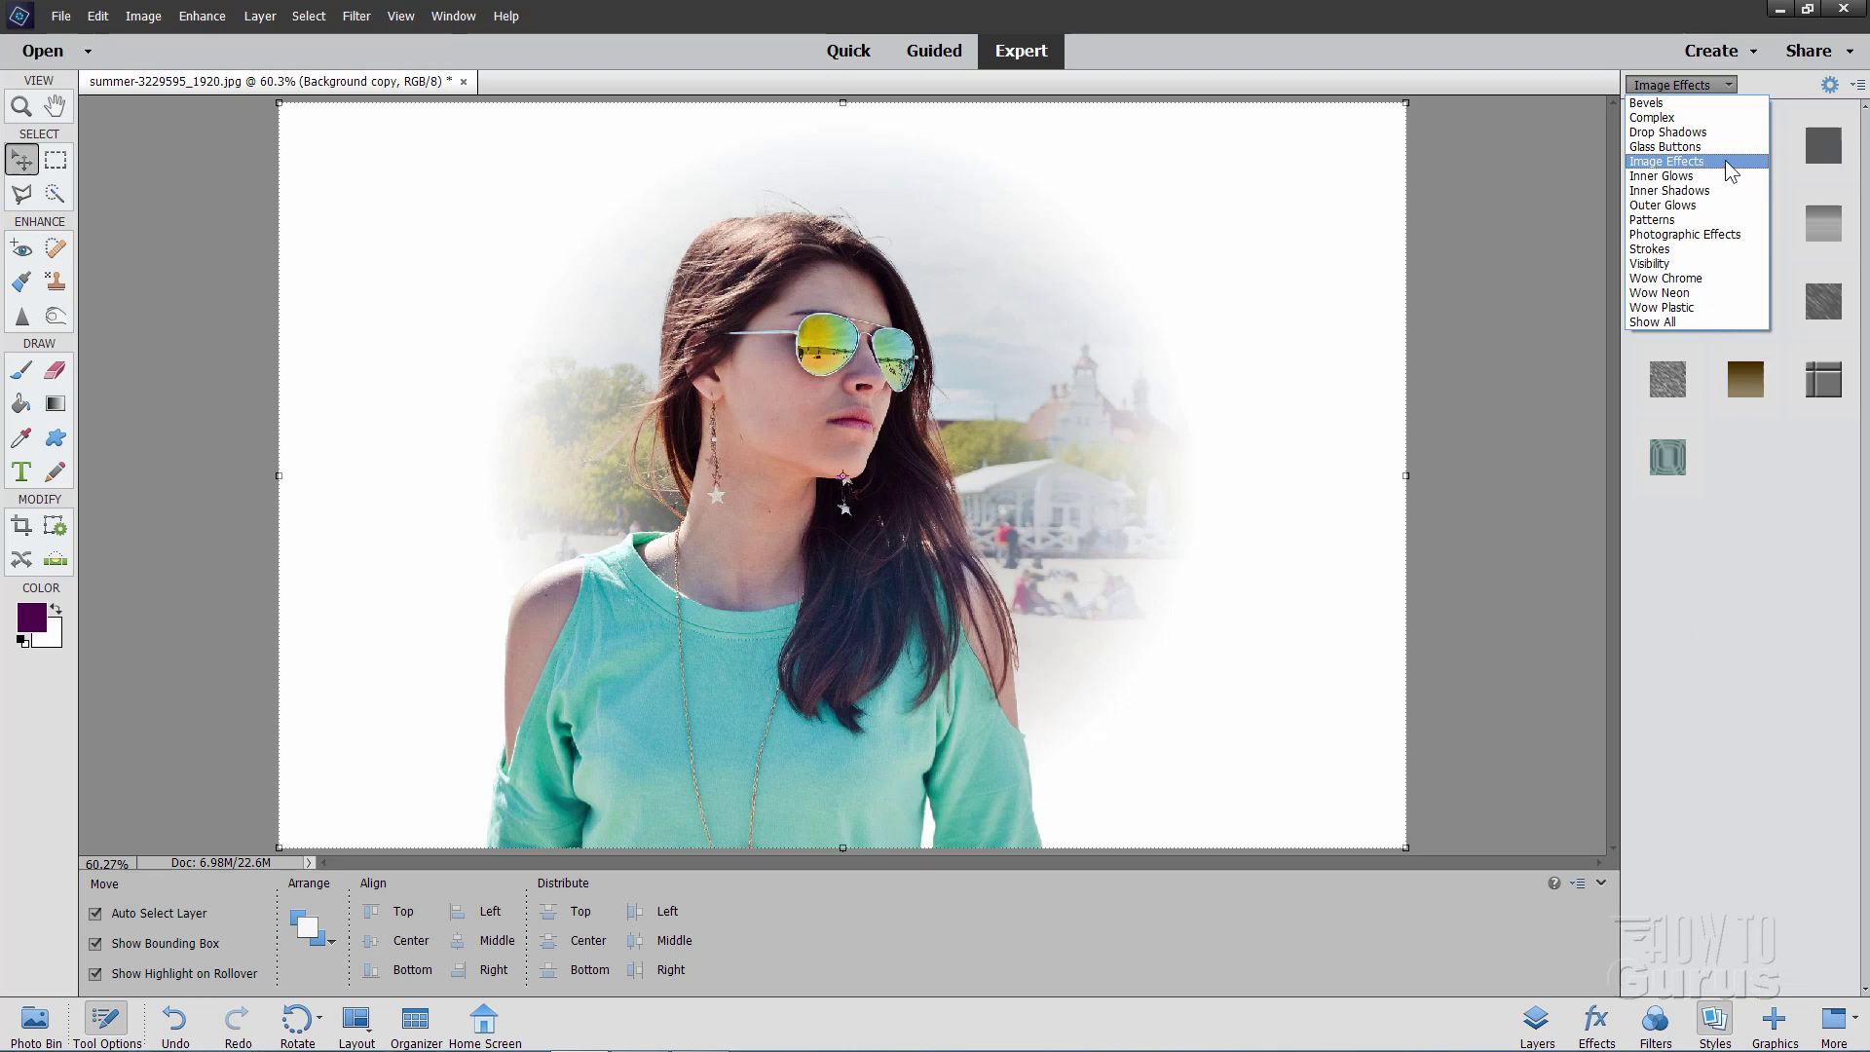
{"action": "left_click", "coordinate": [1695, 159]}
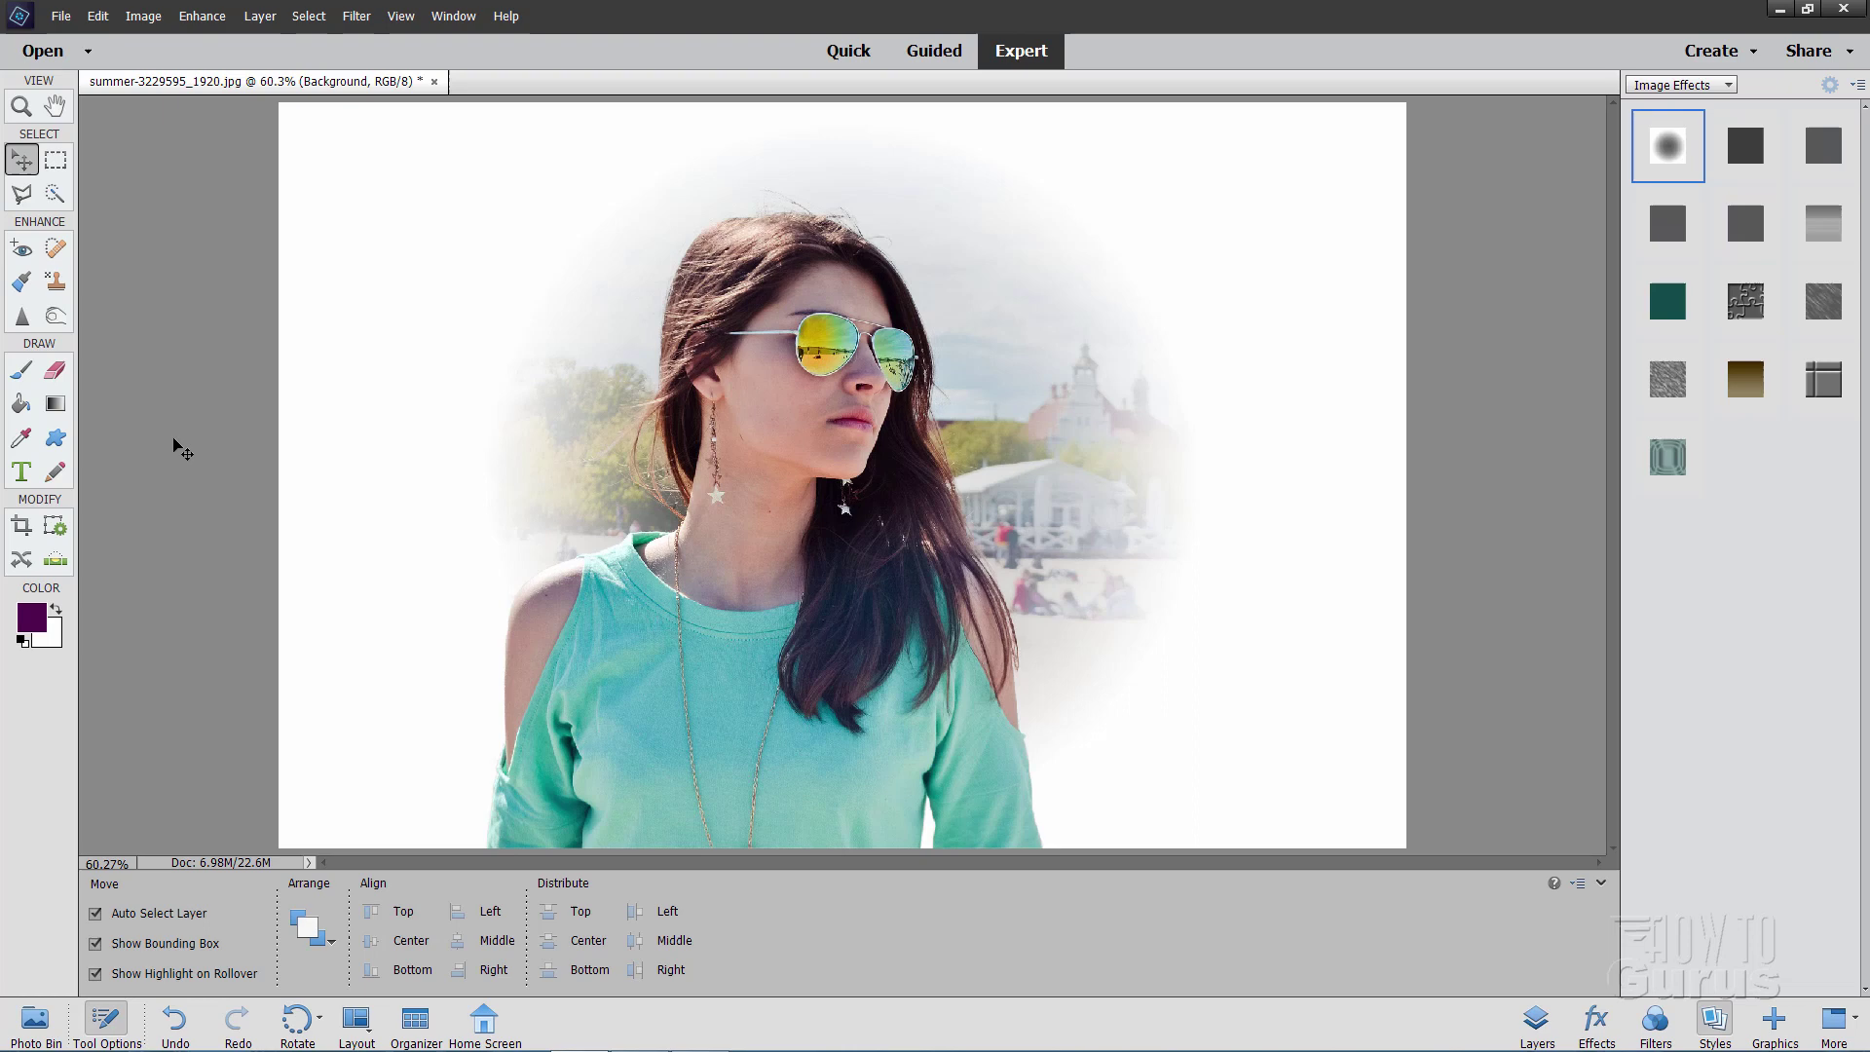
Step: Crop the portrait to a 5 x 5 in square centred on the woman
{"action": "left_click", "coordinate": [23, 529]}
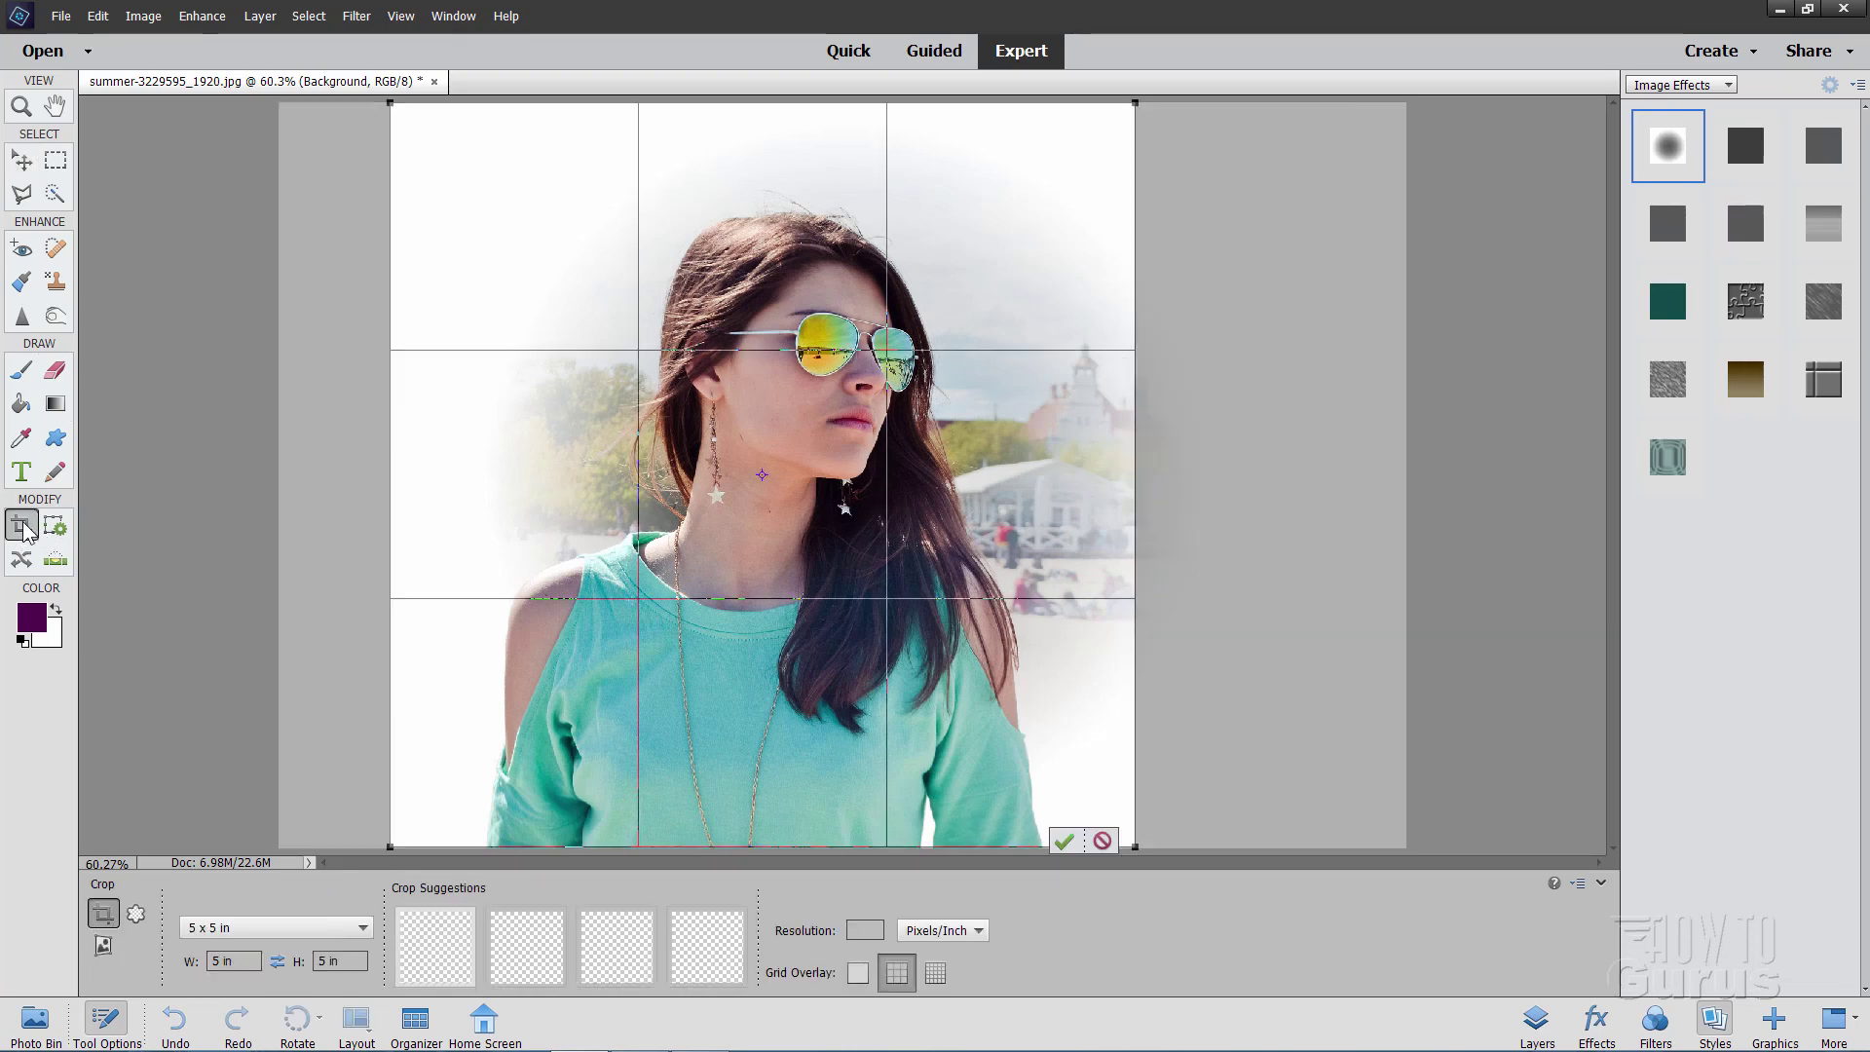
{"action": "left_click", "coordinate": [237, 933]}
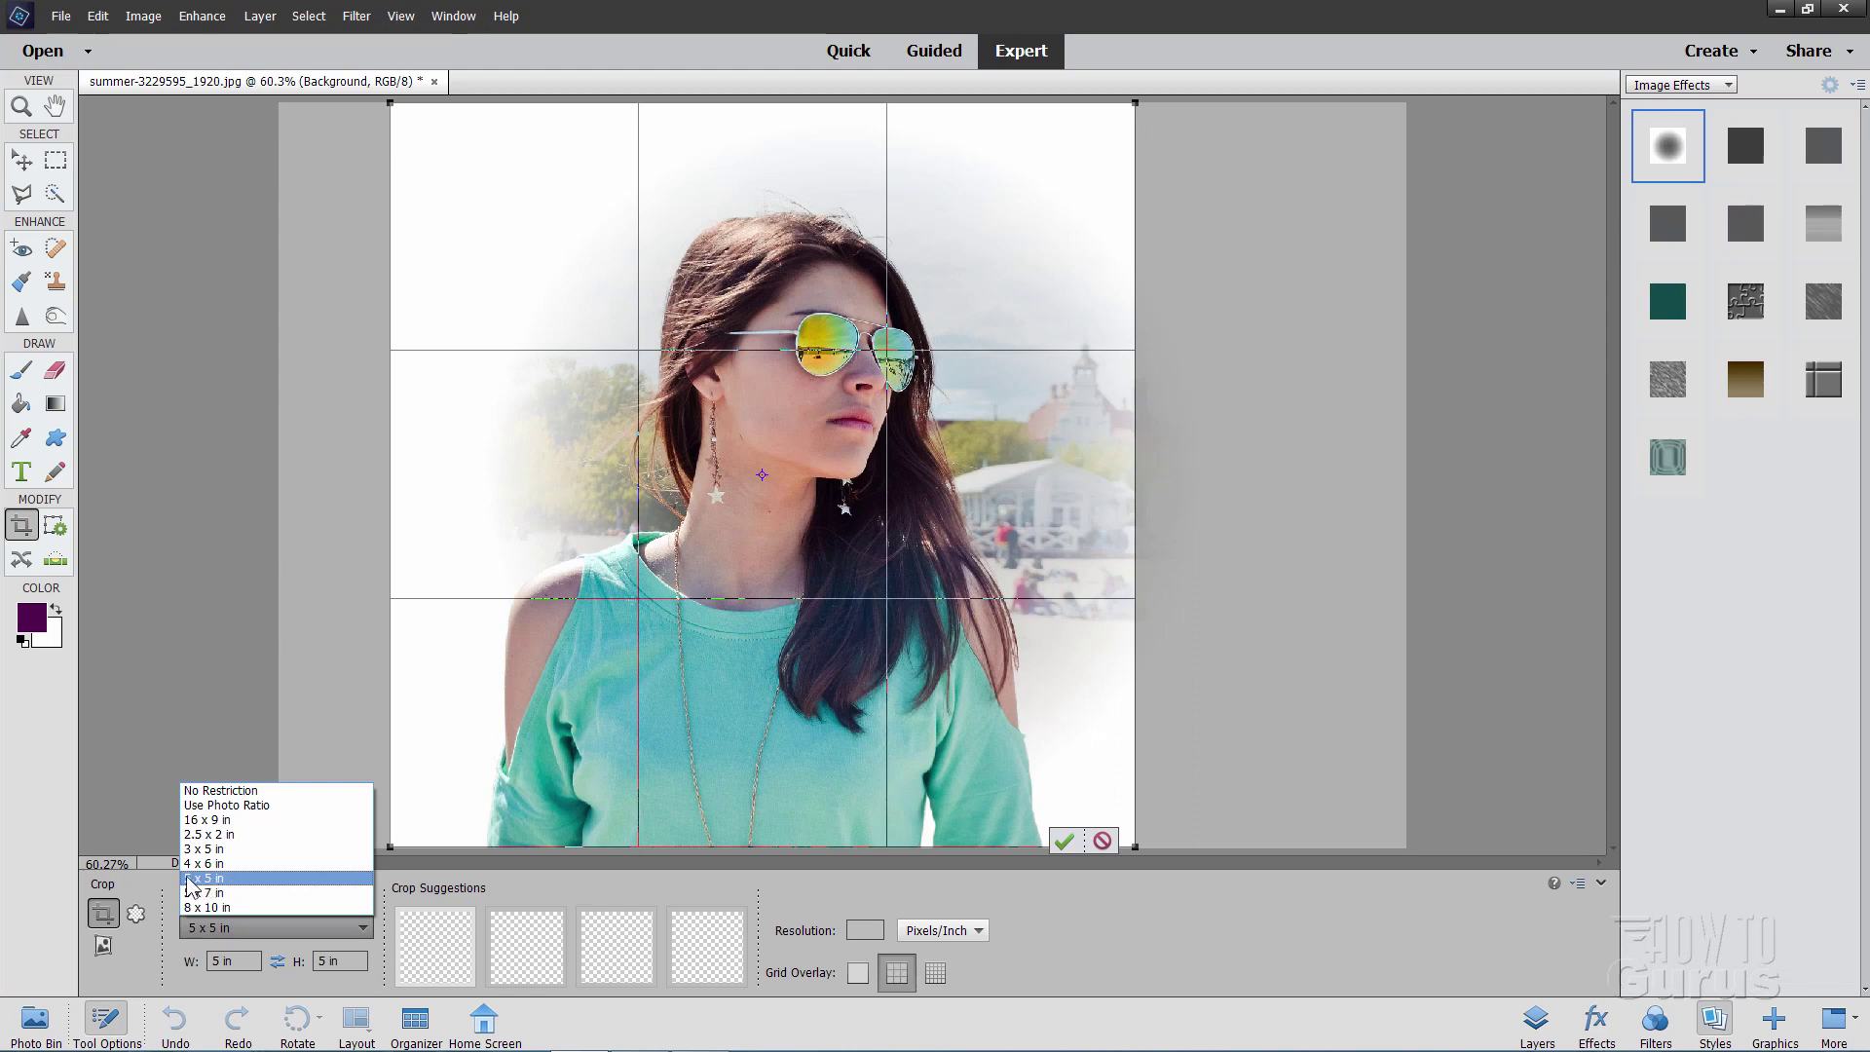
{"action": "left_click", "coordinate": [206, 879]}
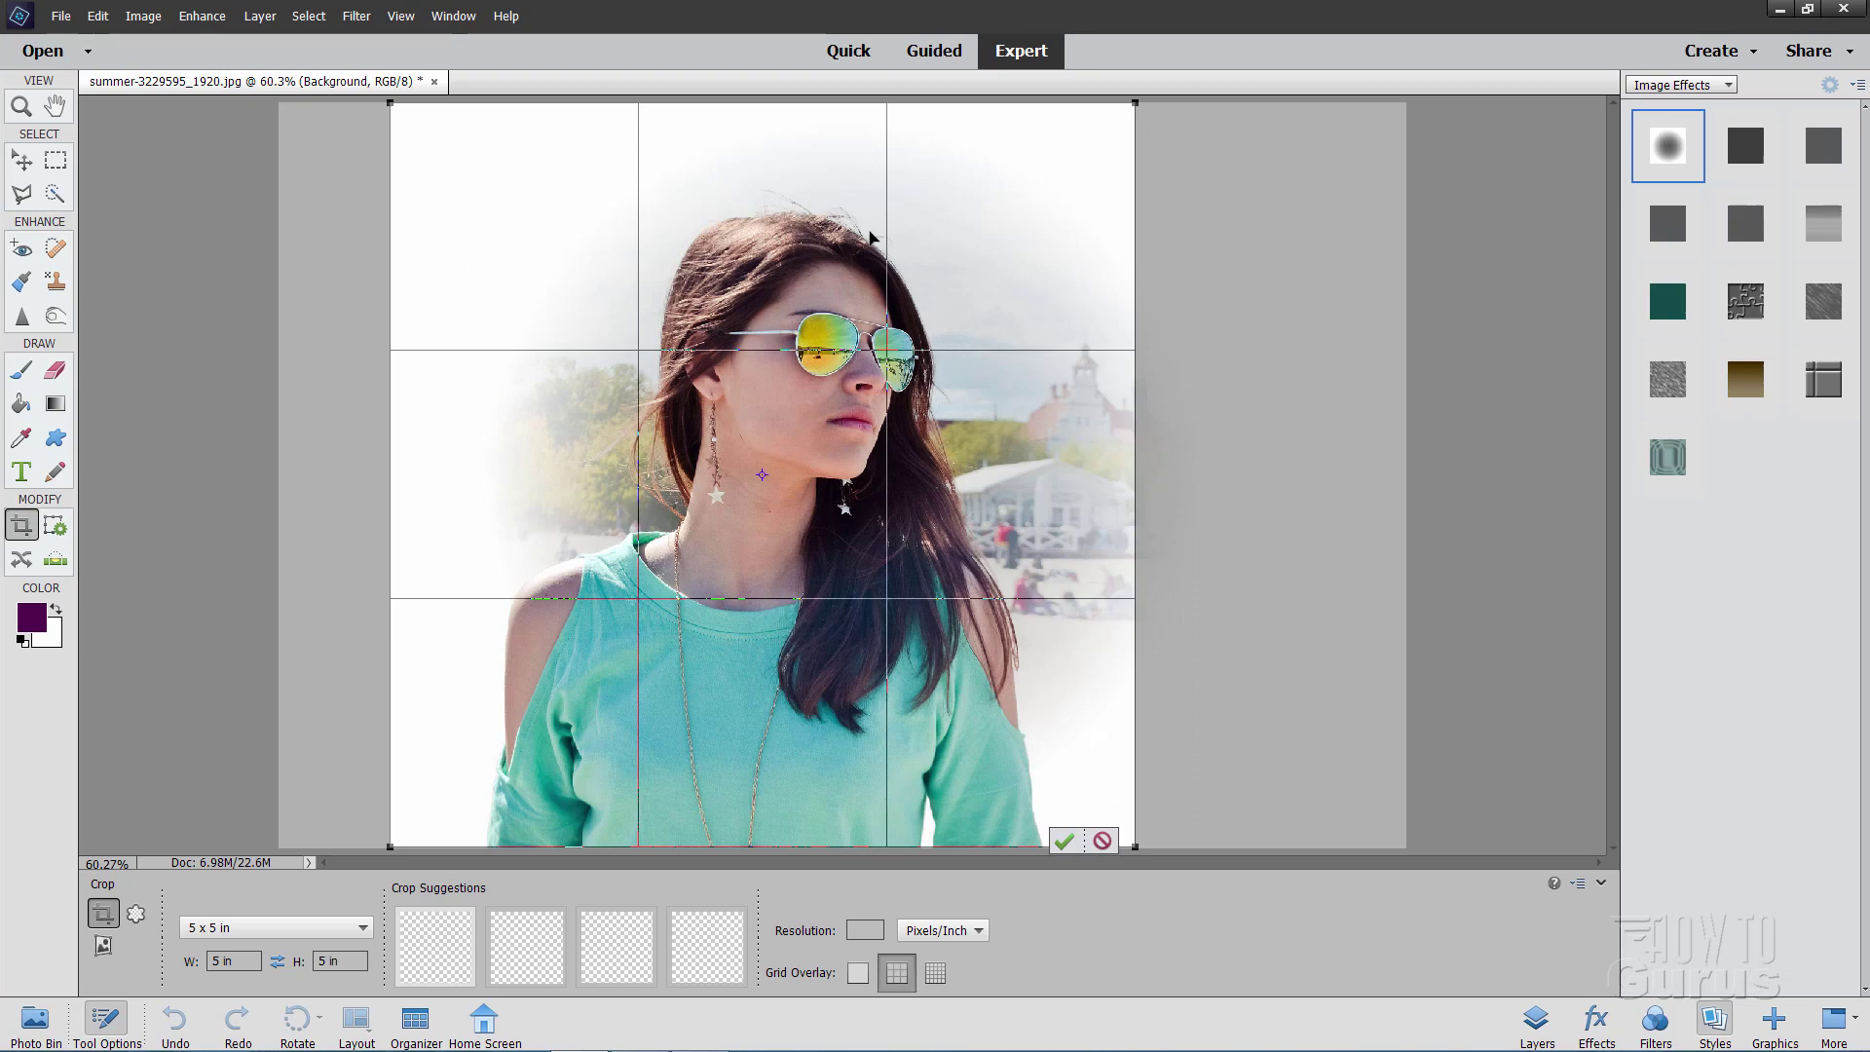
{"action": "left_click_drag", "start_coordinate": [1072, 662], "coordinate": [1165, 694]}
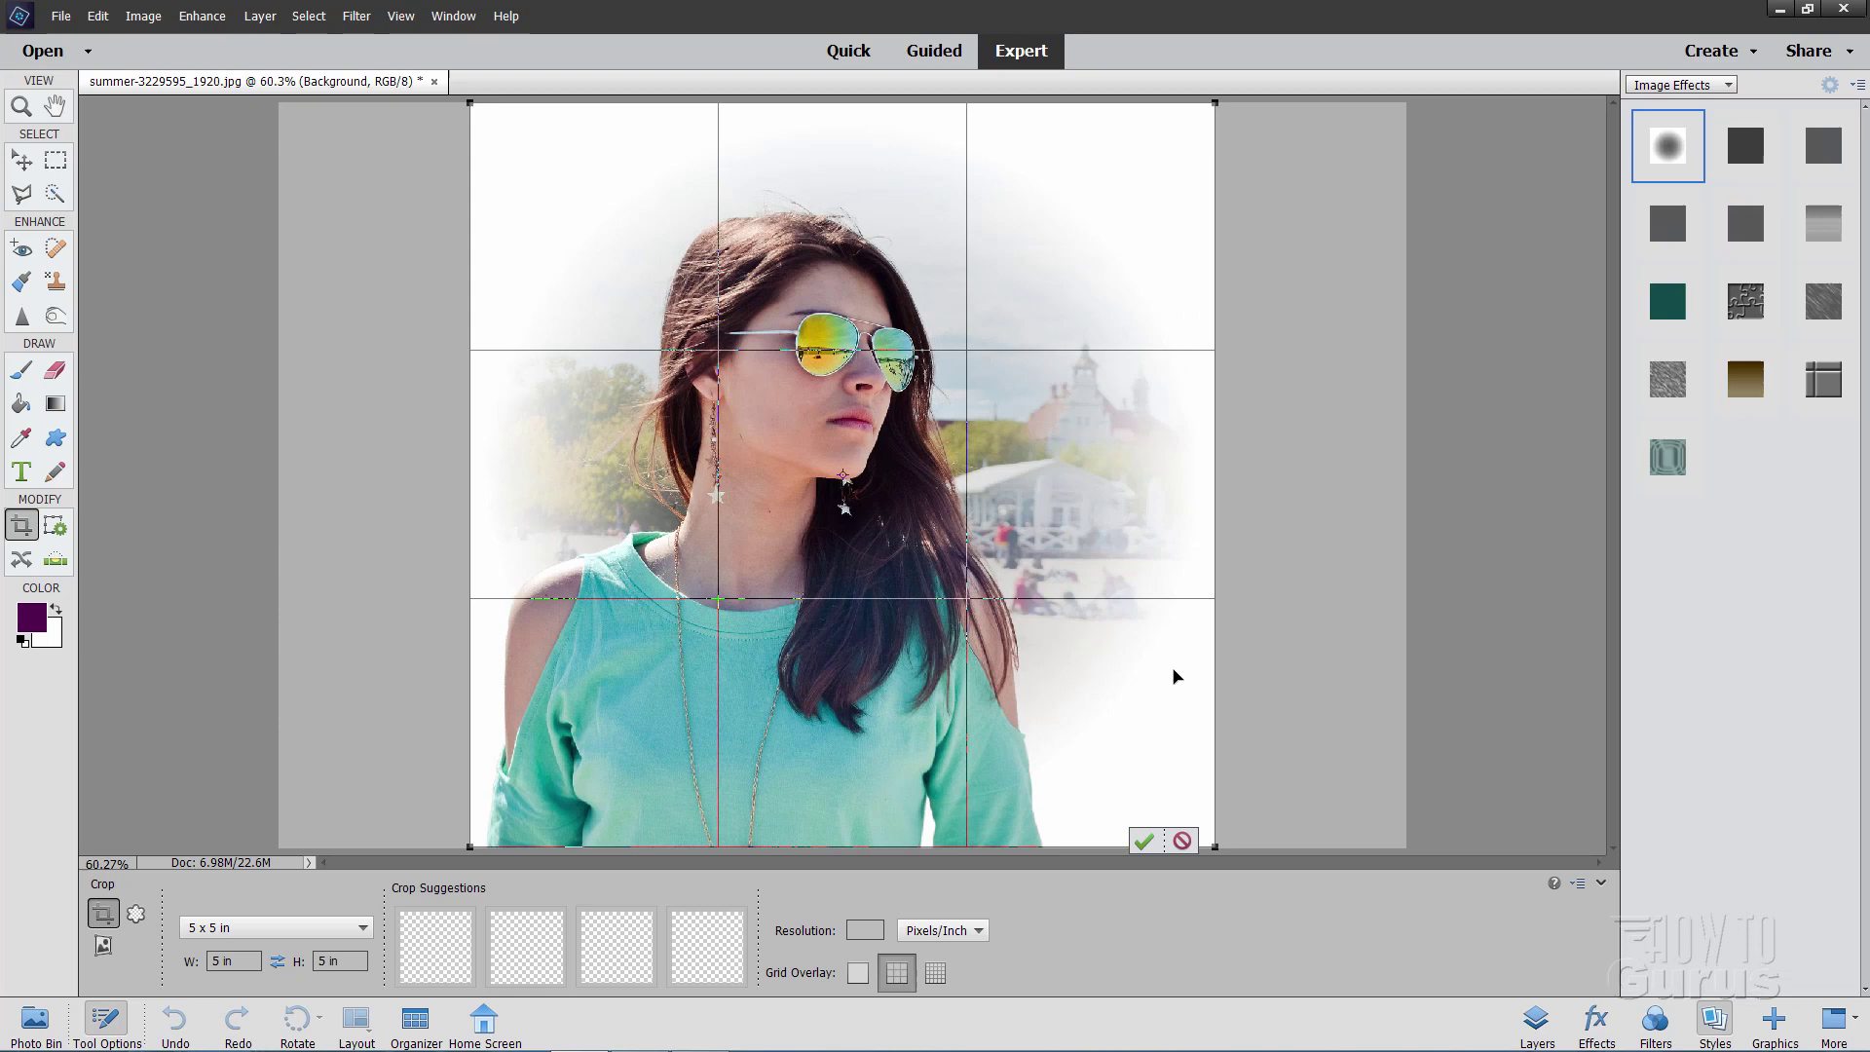
{"action": "left_click_drag", "start_coordinate": [1177, 711], "coordinate": [1157, 714]}
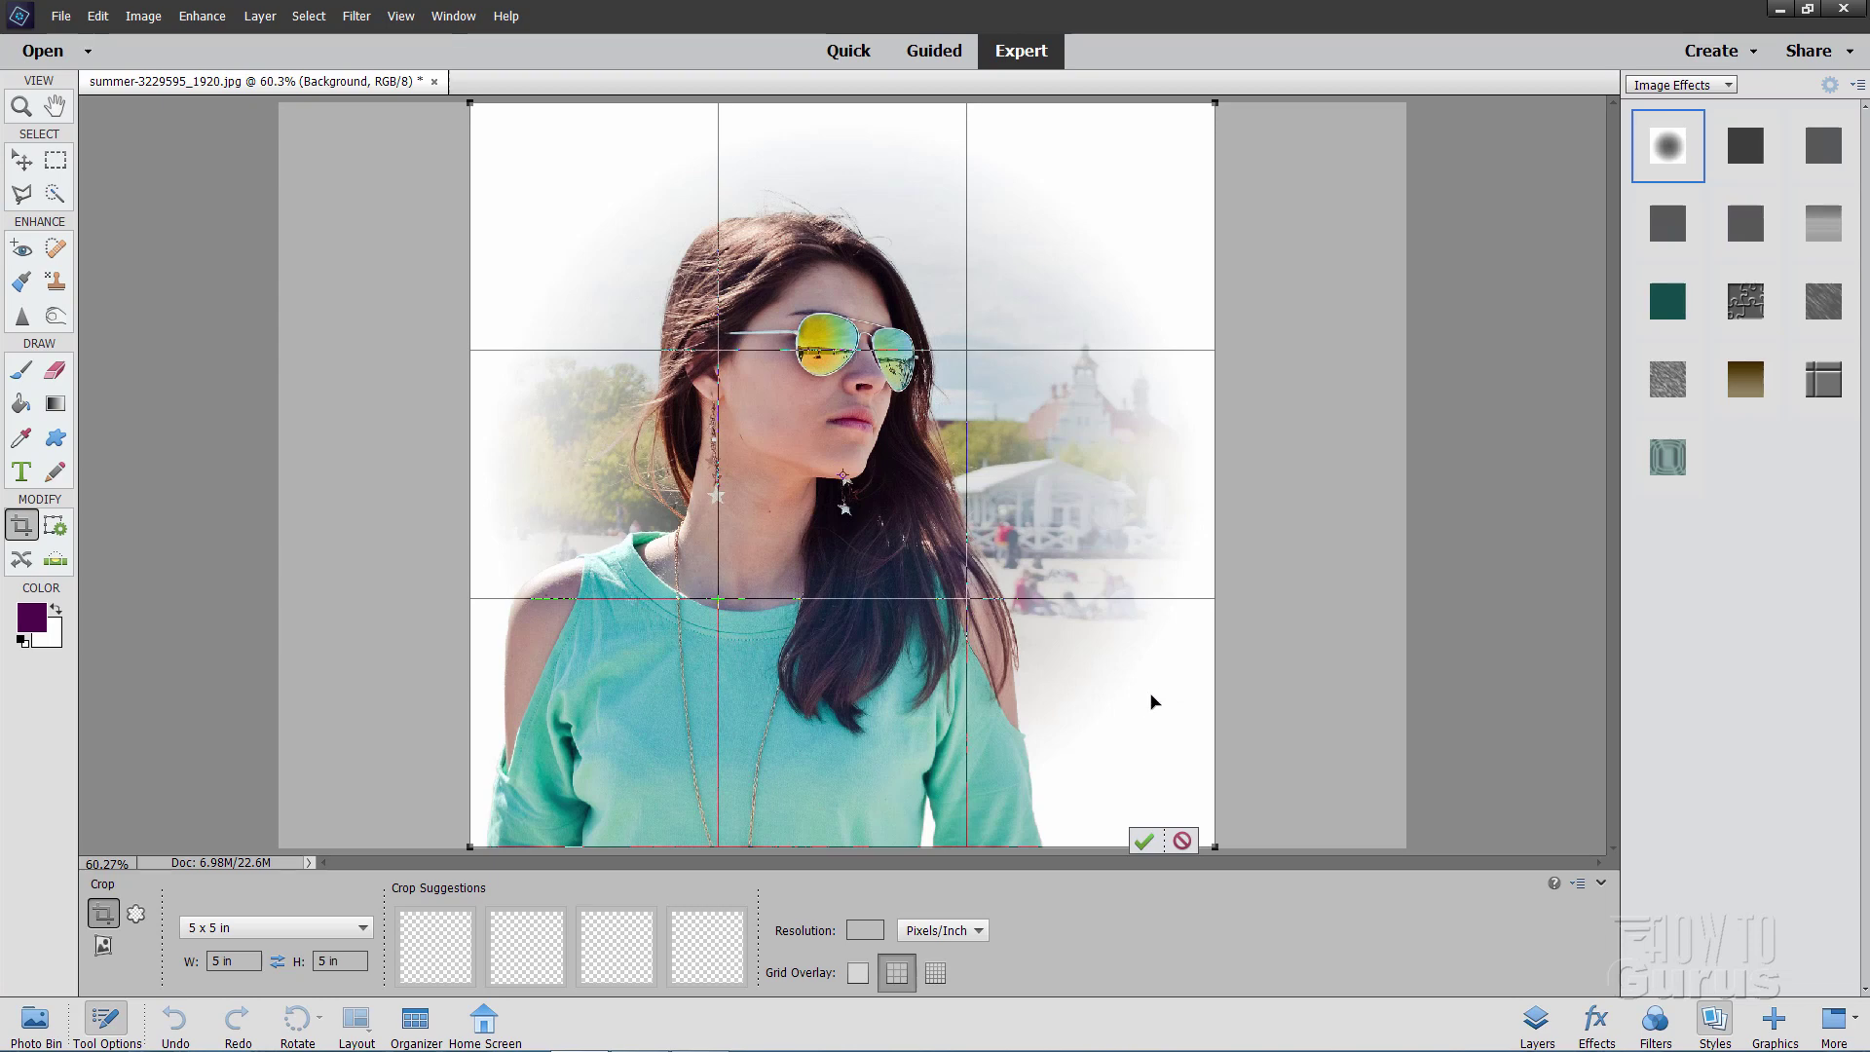
{"action": "left_click", "coordinate": [1144, 840]}
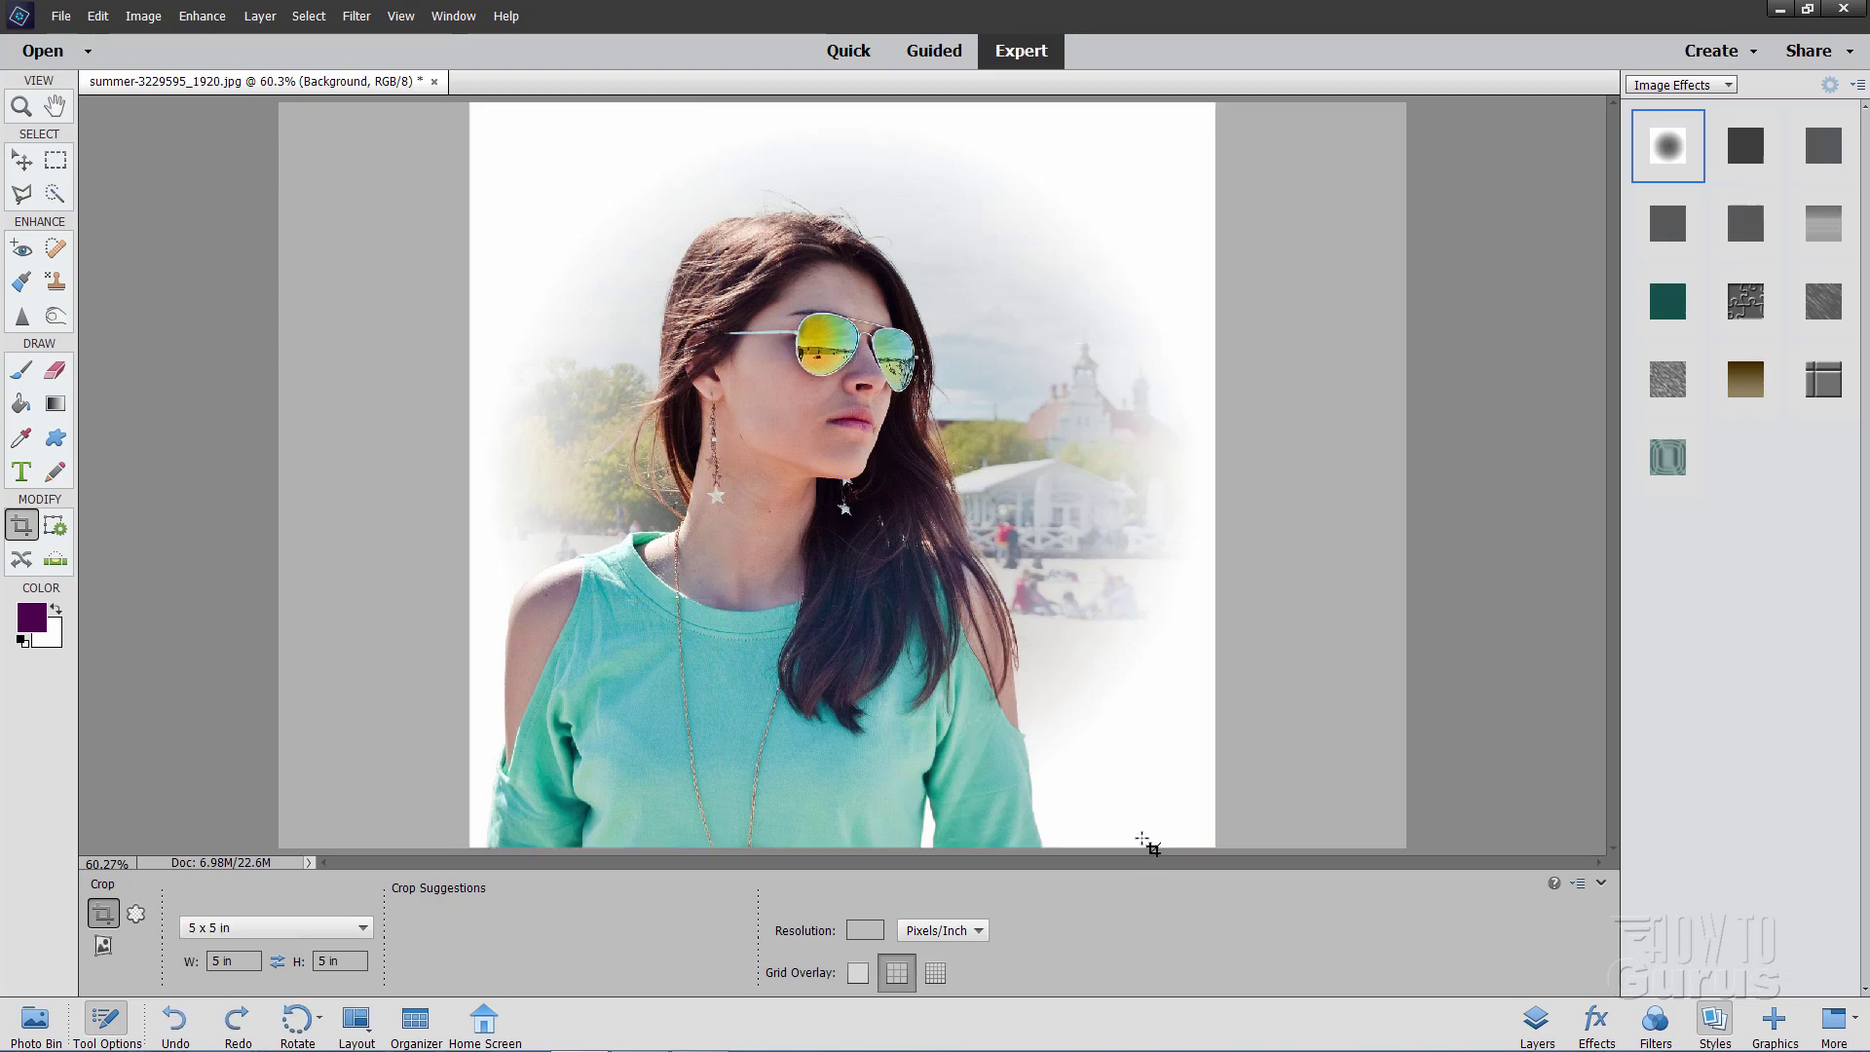